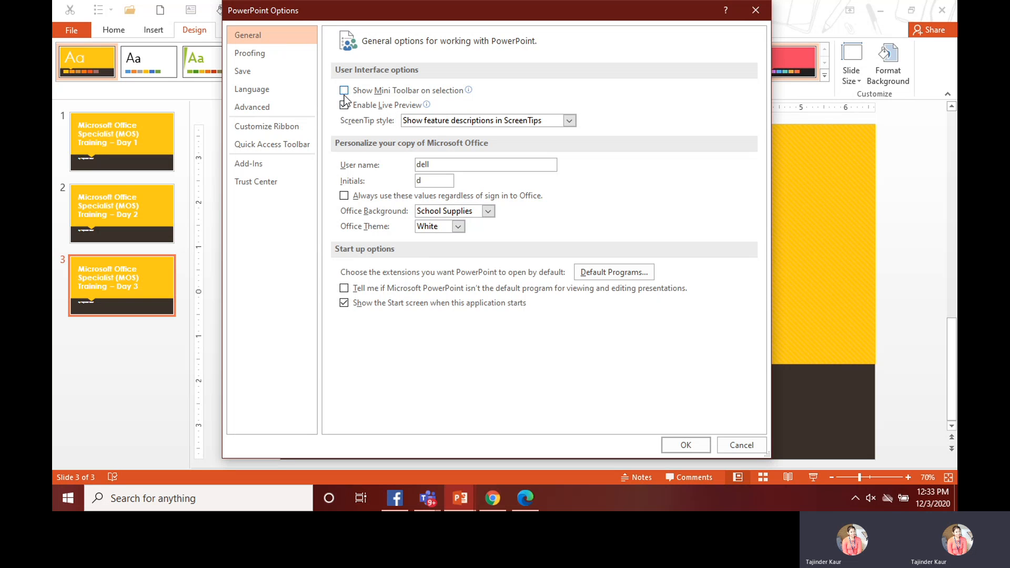
Review the mini toolbar, Live Preview and ScreenTip style choices, plus the user name and initials fields, in the General options
{"action": "left_click", "coordinate": [344, 91]}
{"action": "left_click", "coordinate": [345, 107]}
{"action": "left_click", "coordinate": [569, 121]}
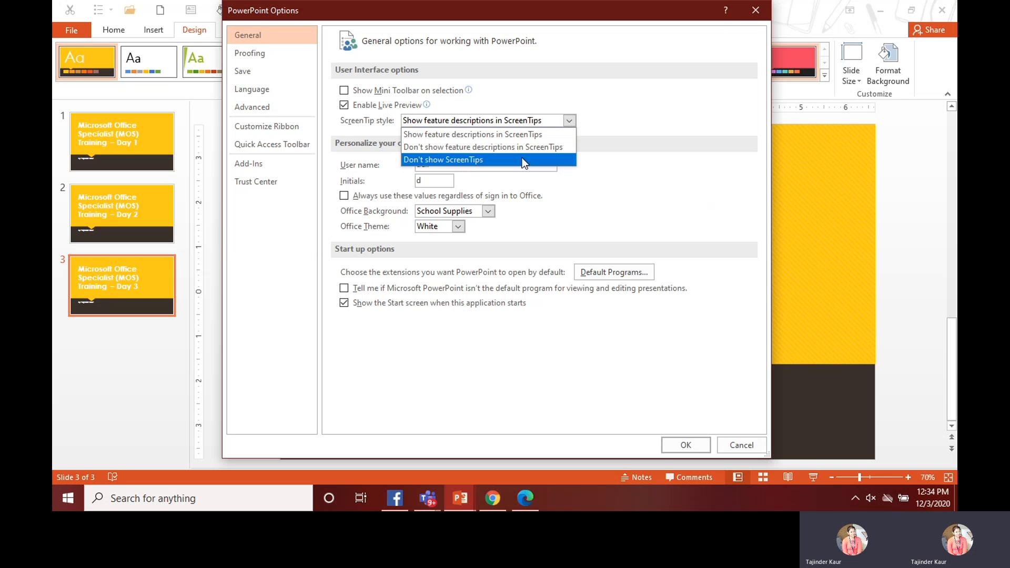
{"action": "left_click", "coordinate": [604, 130]}
{"action": "left_click", "coordinate": [570, 125]}
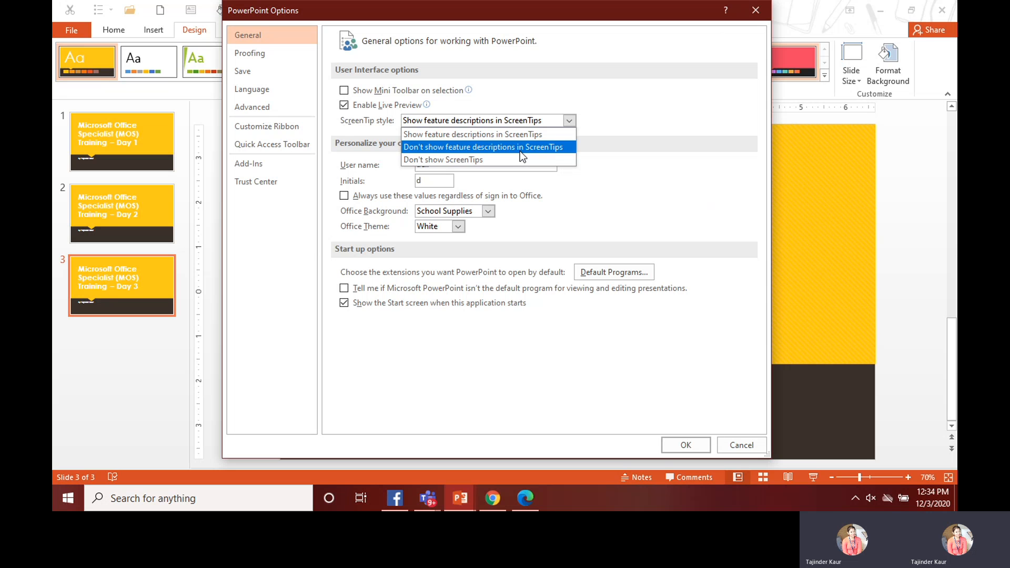
{"action": "left_click", "coordinate": [586, 142]}
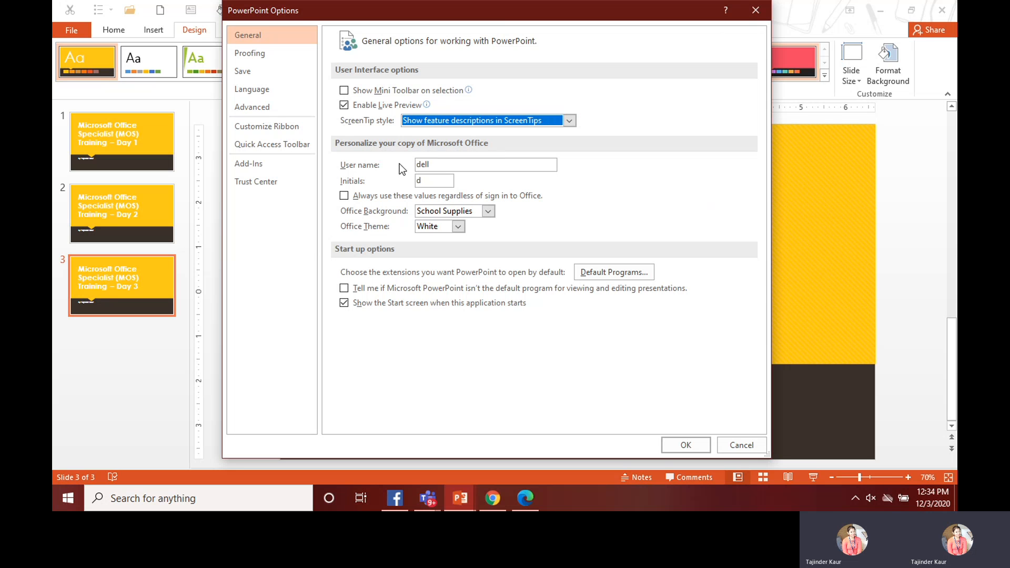
{"action": "left_click", "coordinate": [455, 164]}
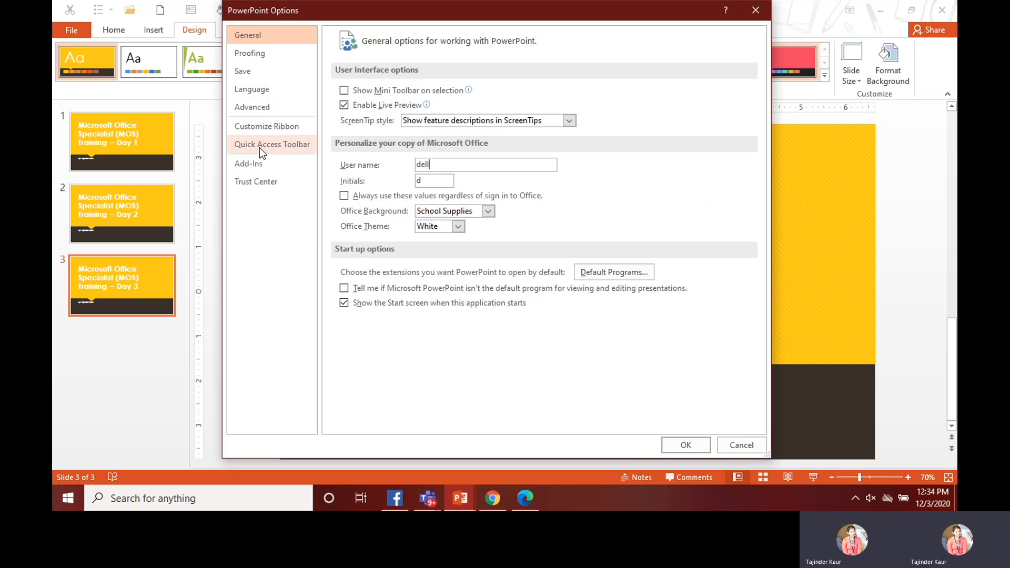
{"action": "double_click", "coordinate": [442, 165]}
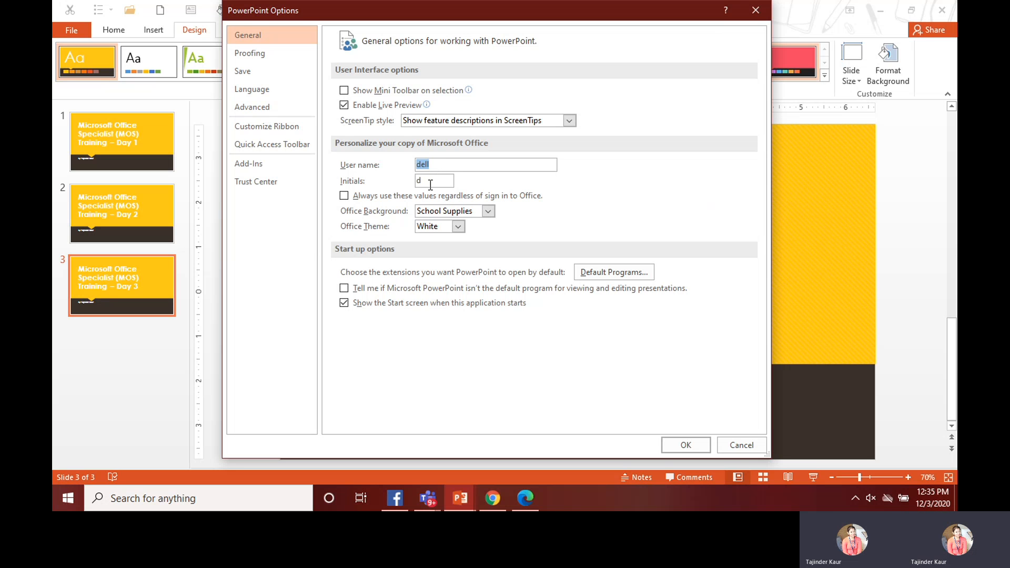
{"action": "left_click", "coordinate": [427, 184]}
Set the Office Background to Doodle Circles
{"action": "left_click", "coordinate": [487, 211]}
{"action": "left_click", "coordinate": [463, 291]}
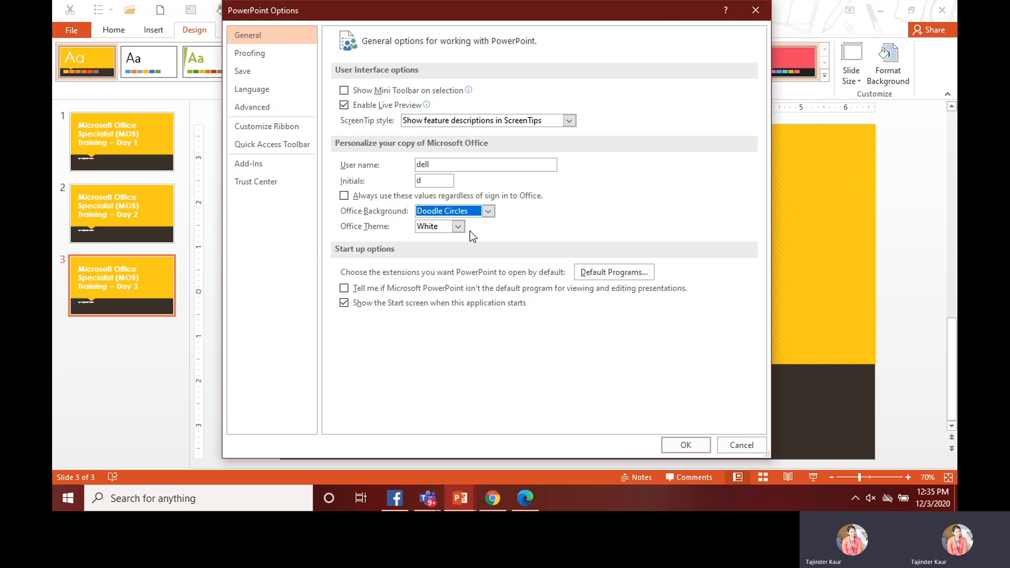
{"action": "left_click", "coordinate": [488, 212]}
{"action": "left_click", "coordinate": [488, 213]}
Try the Colorful Office Theme and settle on Dark Gray
{"action": "left_click", "coordinate": [459, 226]}
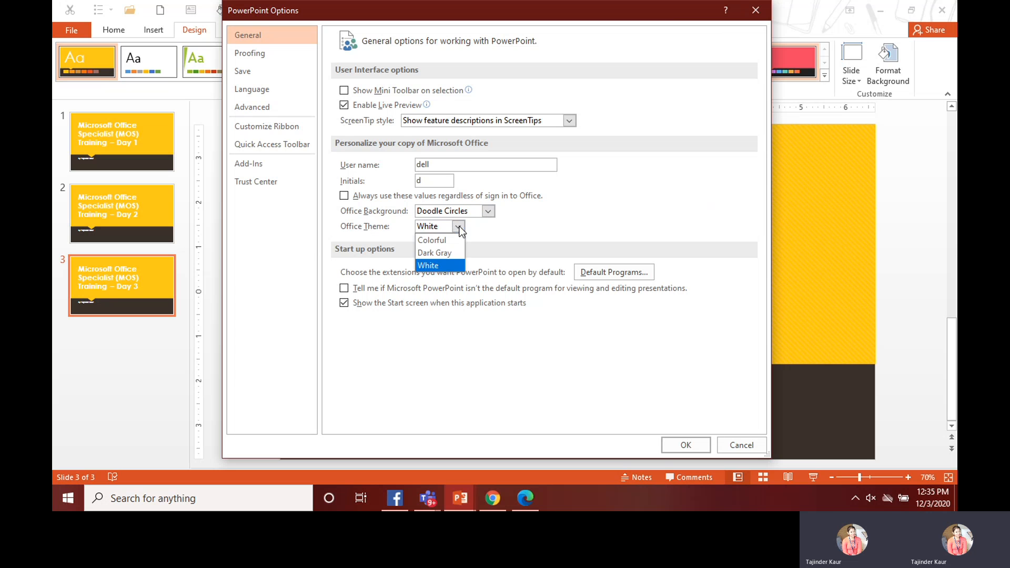
{"action": "left_click", "coordinate": [459, 249]}
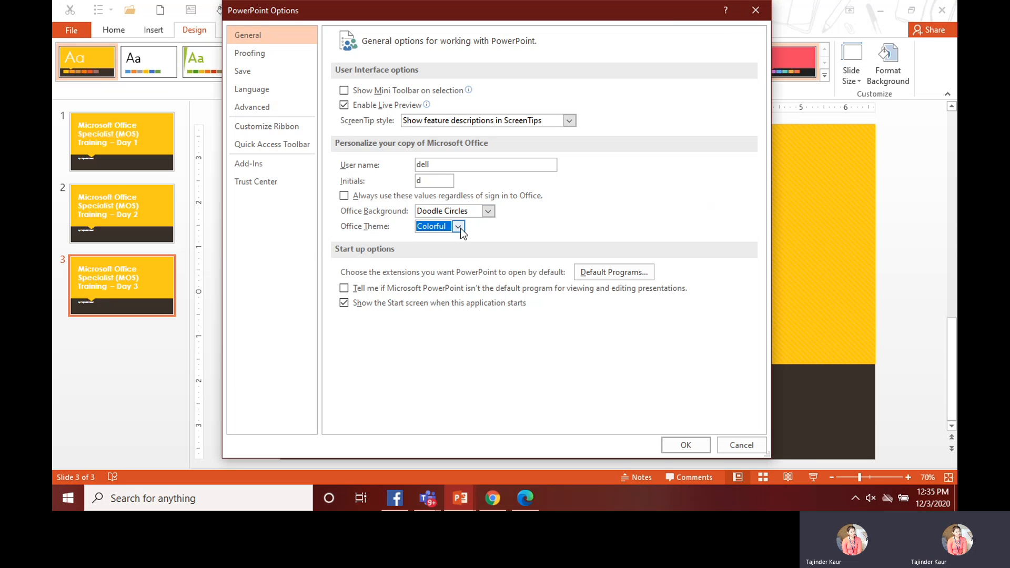
{"action": "left_click", "coordinate": [459, 227]}
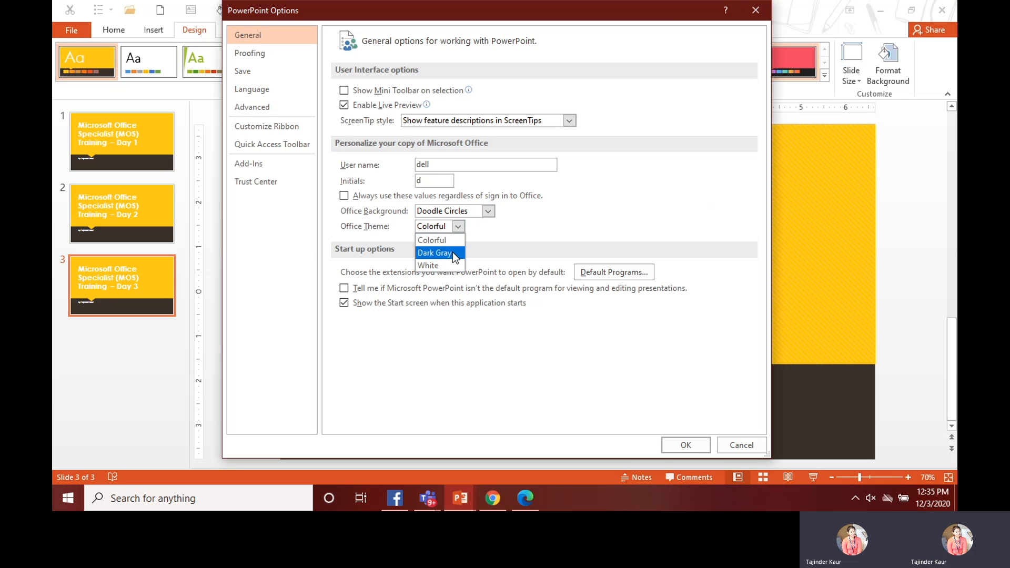
{"action": "left_click", "coordinate": [452, 252]}
{"action": "left_click", "coordinate": [459, 226]}
{"action": "left_click", "coordinate": [457, 254]}
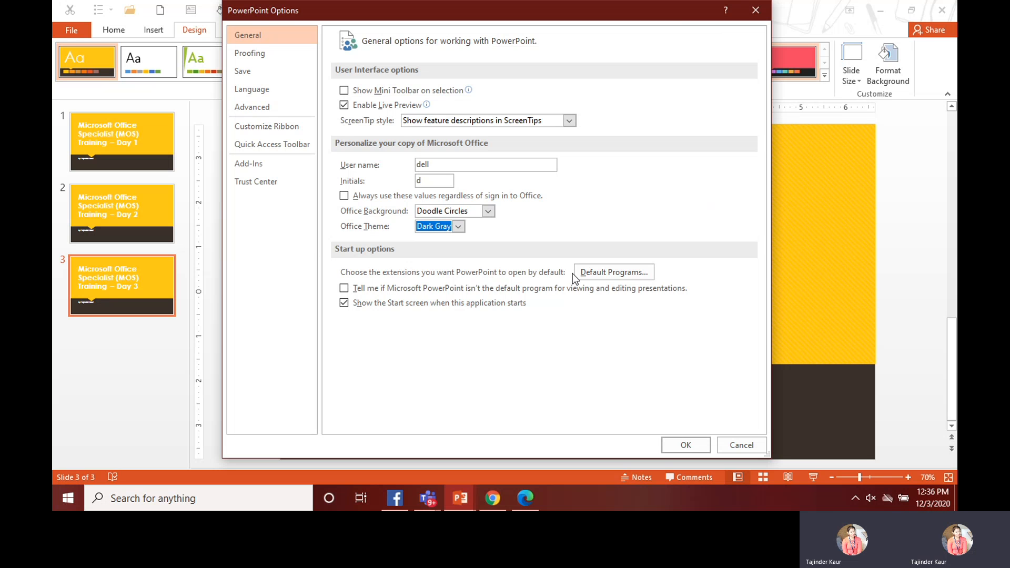
Check the default programs start-up option, dismiss its notice and apply the General options
{"action": "left_click", "coordinate": [589, 272]}
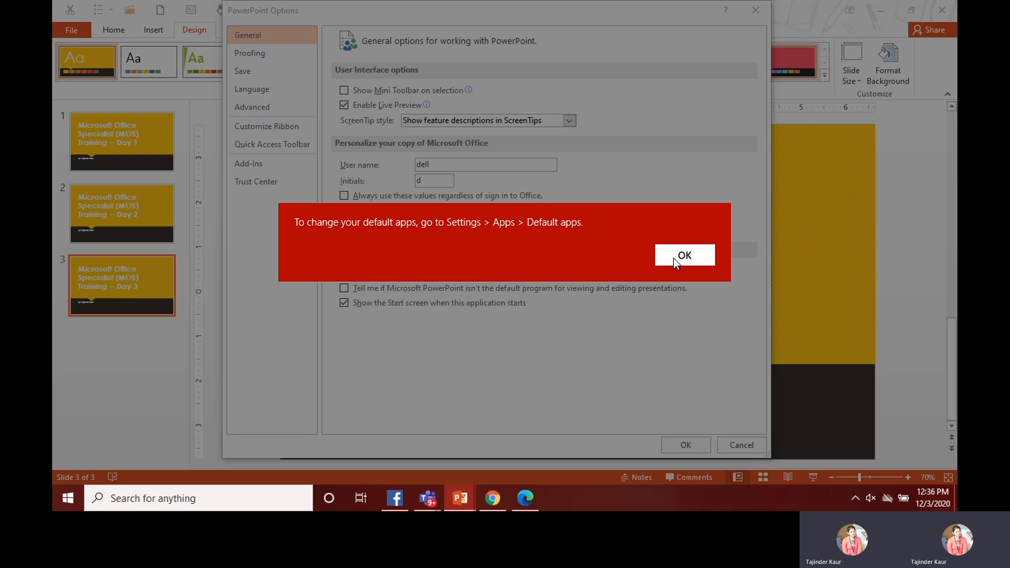
{"action": "left_click", "coordinate": [675, 258]}
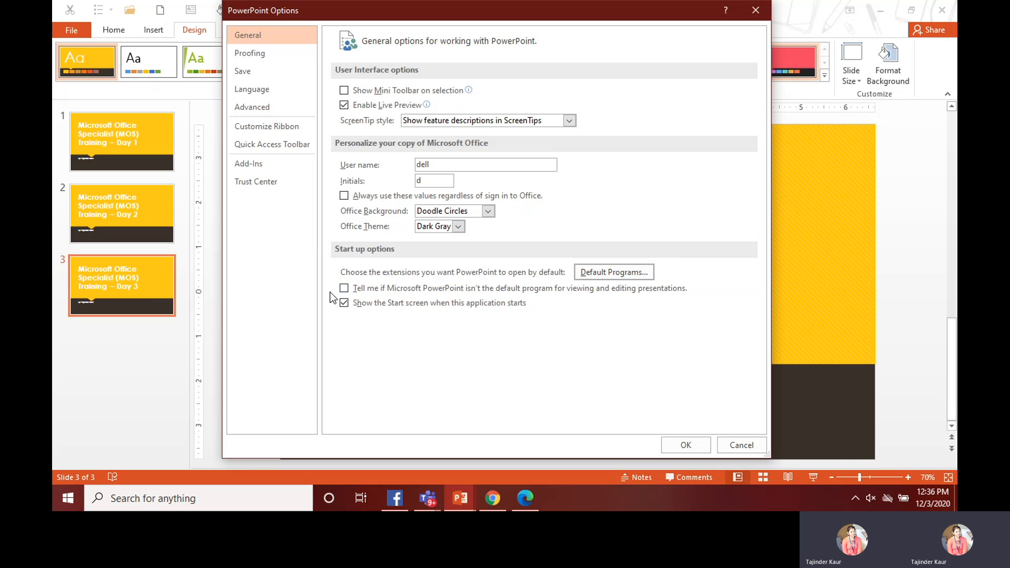
{"action": "left_click", "coordinate": [345, 288]}
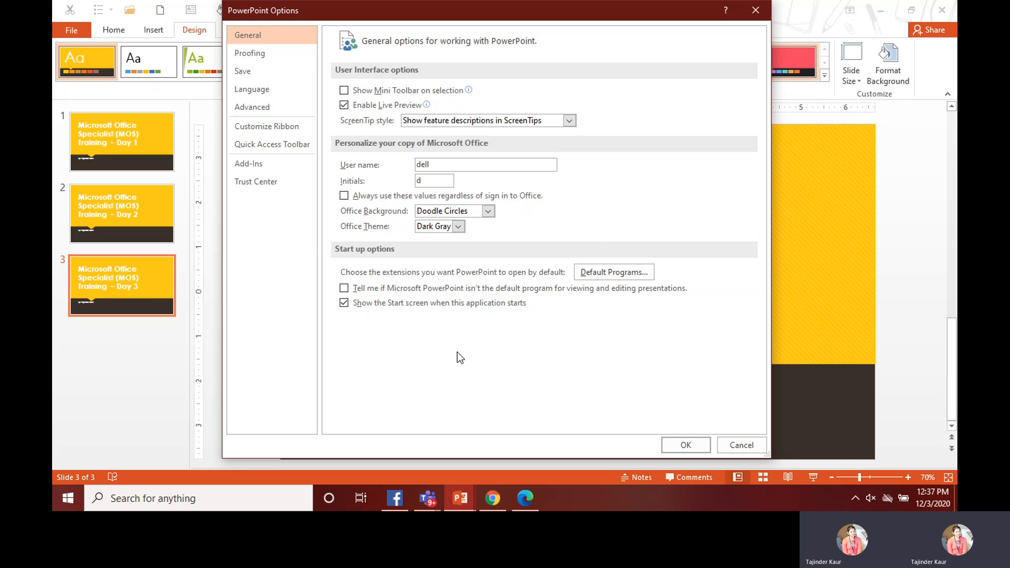
{"action": "left_click", "coordinate": [675, 446]}
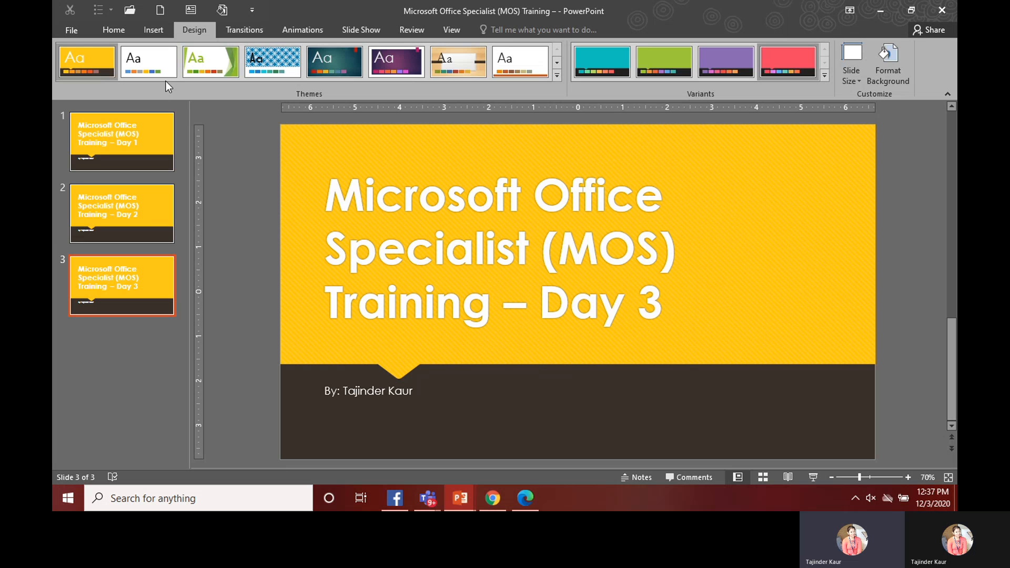
Reopen the PowerPoint options at the proofing settings, bring up the AutoCorrect options and move their dialog clear of the slide list
{"action": "left_click", "coordinate": [80, 31]}
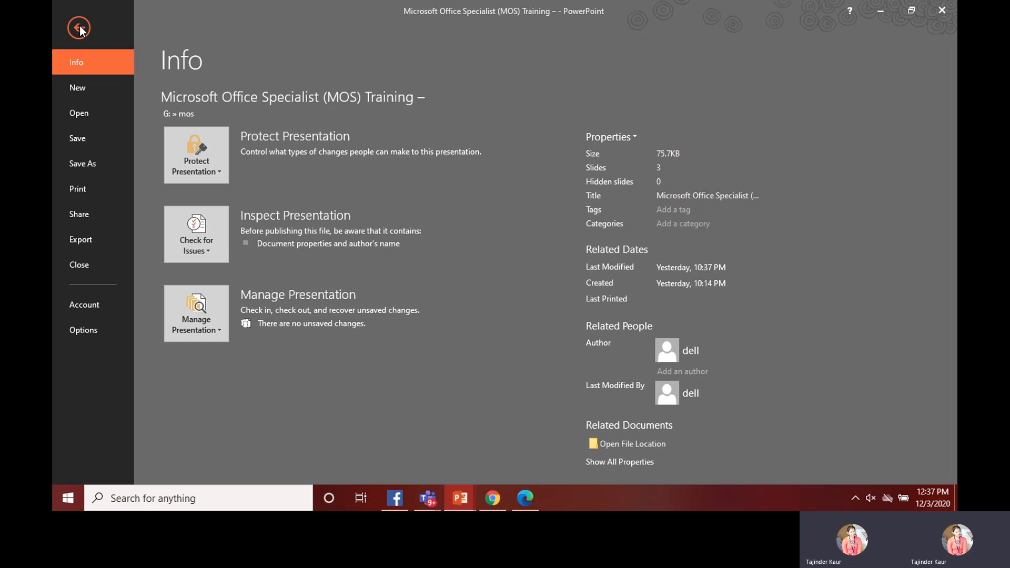
{"action": "left_click", "coordinate": [96, 338]}
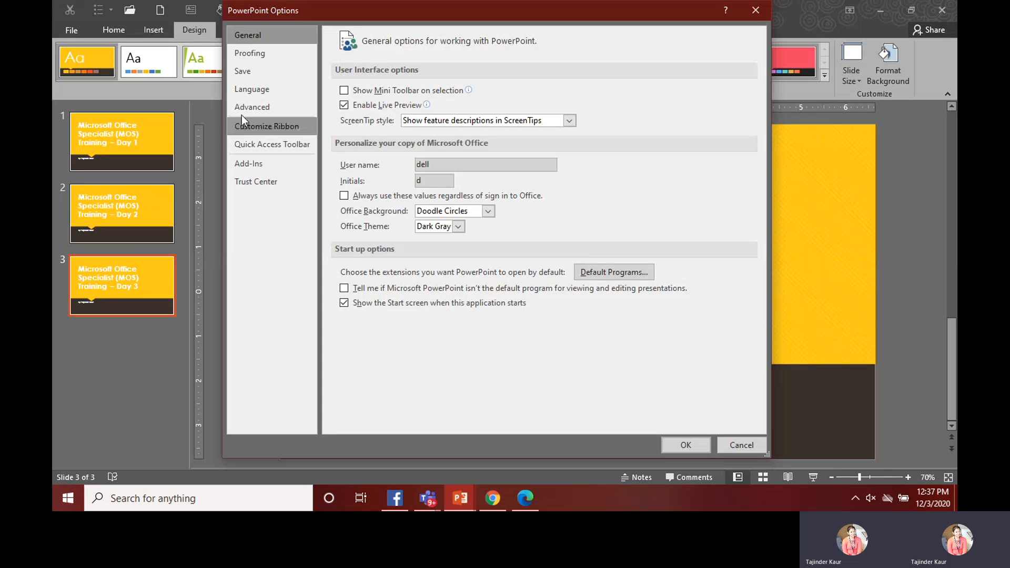
{"action": "left_click", "coordinate": [254, 54]}
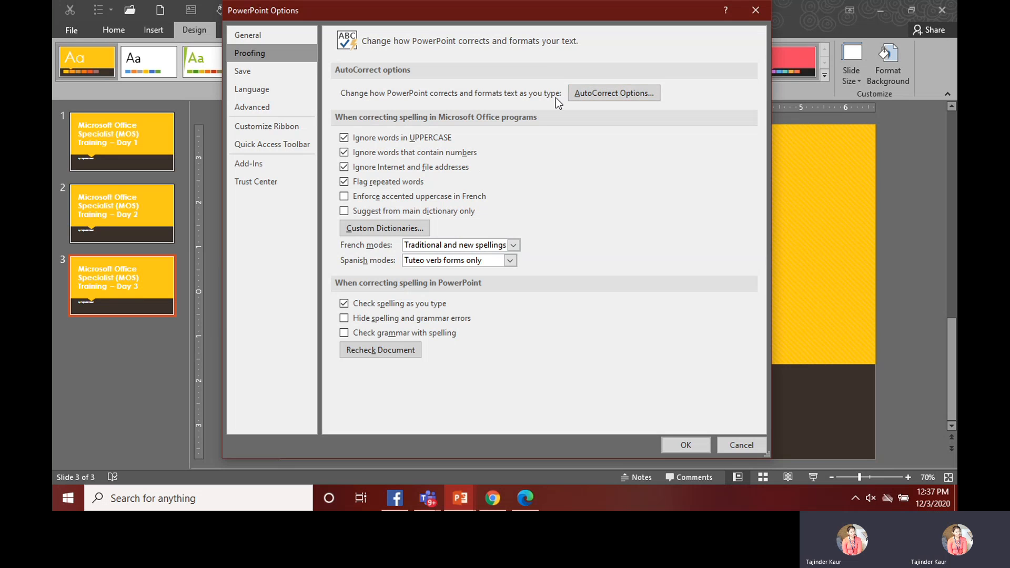
{"action": "left_click", "coordinate": [603, 104]}
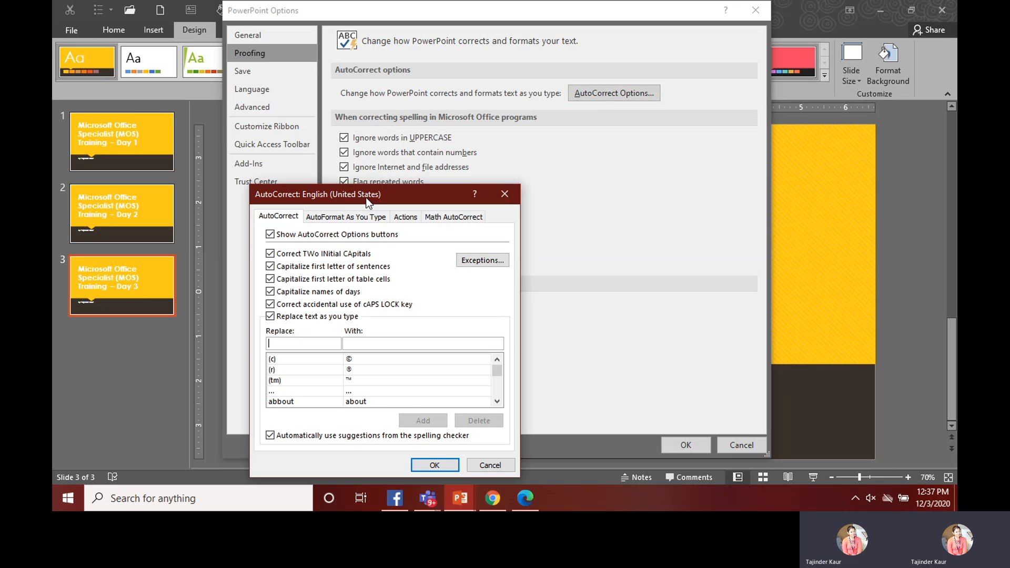
{"action": "left_click_drag", "start_coordinate": [366, 198], "coordinate": [485, 69]}
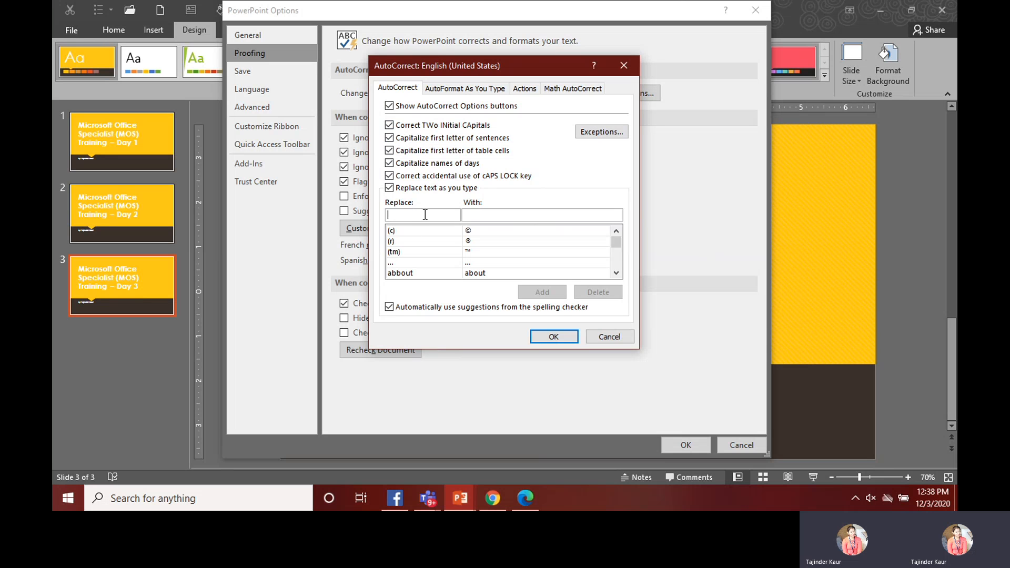
Add an AutoCorrect entry that replaces "Alsoo" with "Also"
{"action": "left_click", "coordinate": [493, 215]}
{"action": "left_click", "coordinate": [457, 214]}
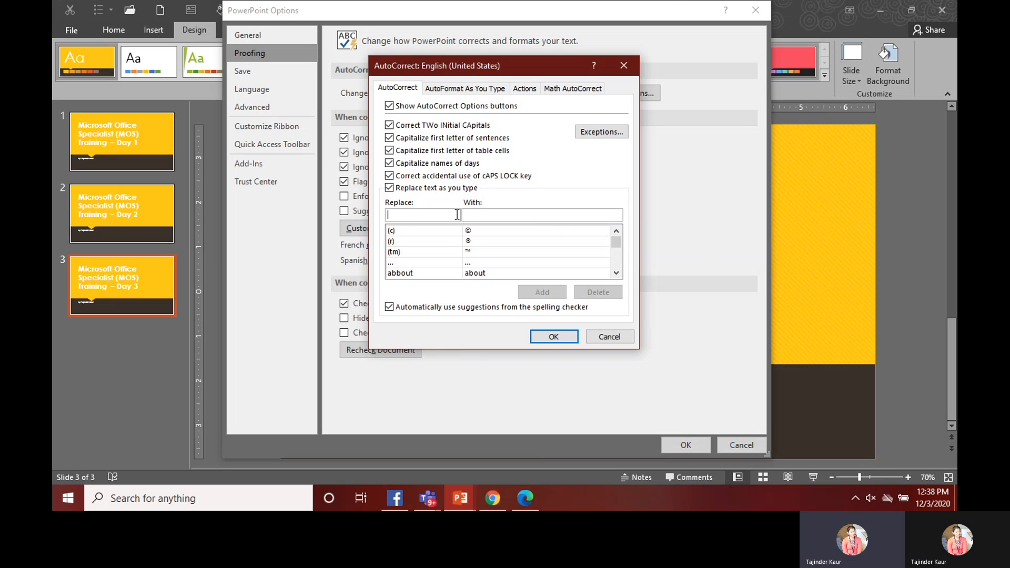
{"action": "type", "text": "a"}
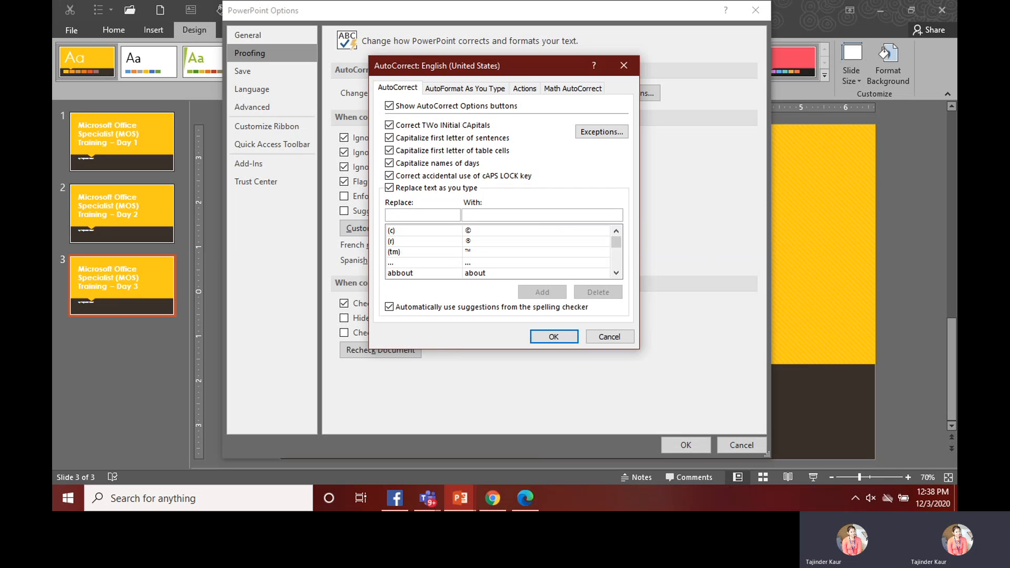
{"action": "type", "text": "Als"}
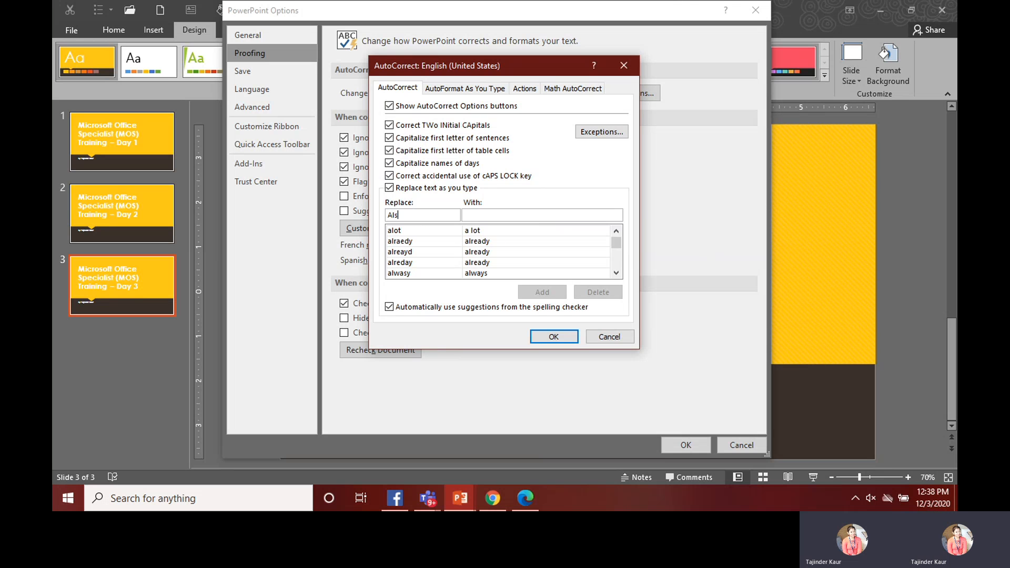
{"action": "type", "text": "oo"}
{"action": "type", "text": "Also"}
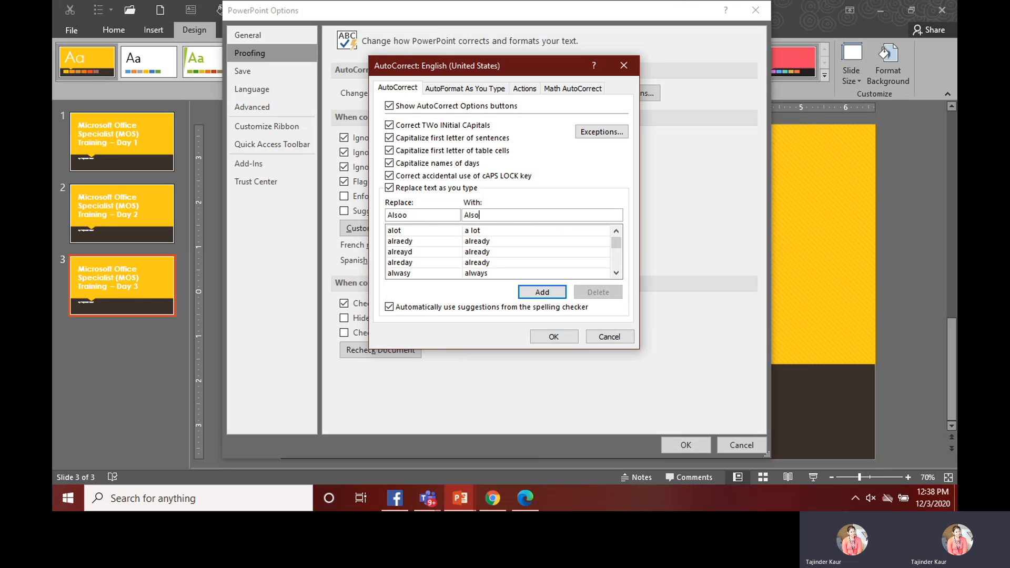
{"action": "left_click", "coordinate": [540, 292]}
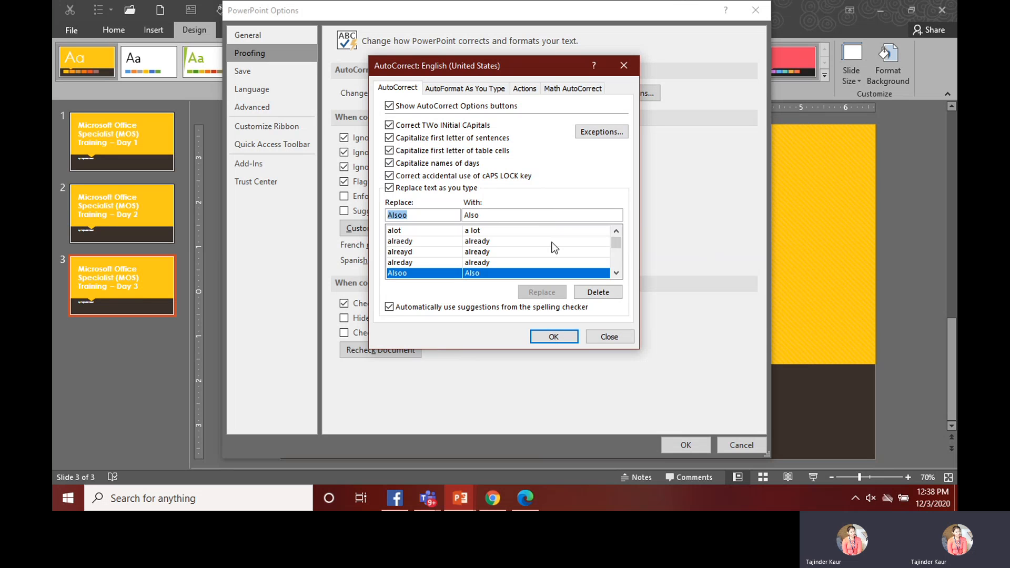
Examine the AutoCorrect replacement list, including the "alraedy" entry, and the AutoFormat As You Type settings
{"action": "left_click", "coordinate": [414, 240]}
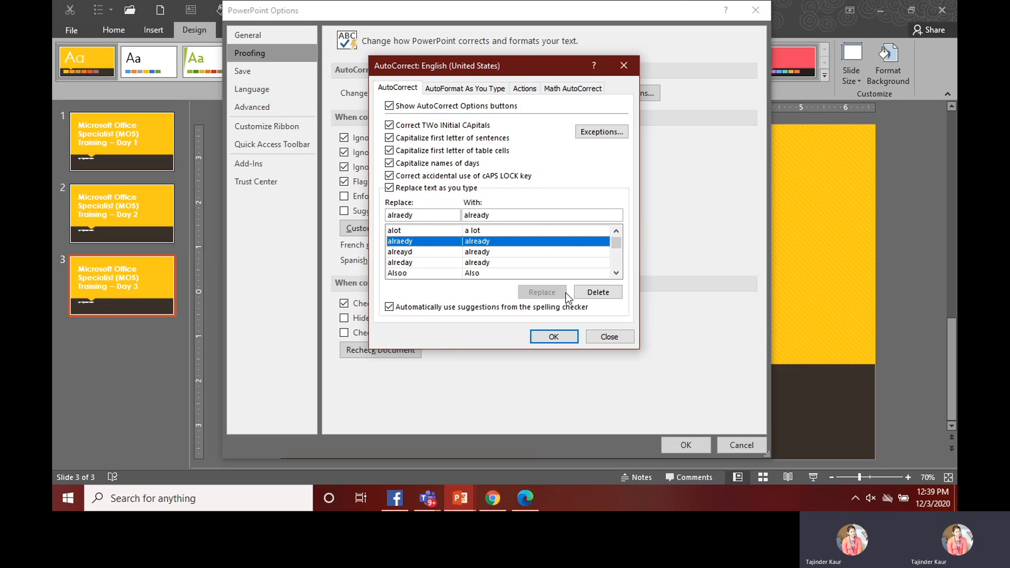
{"action": "scroll", "coordinate": [615, 264], "scroll_direction": "down", "scroll_amount": 15}
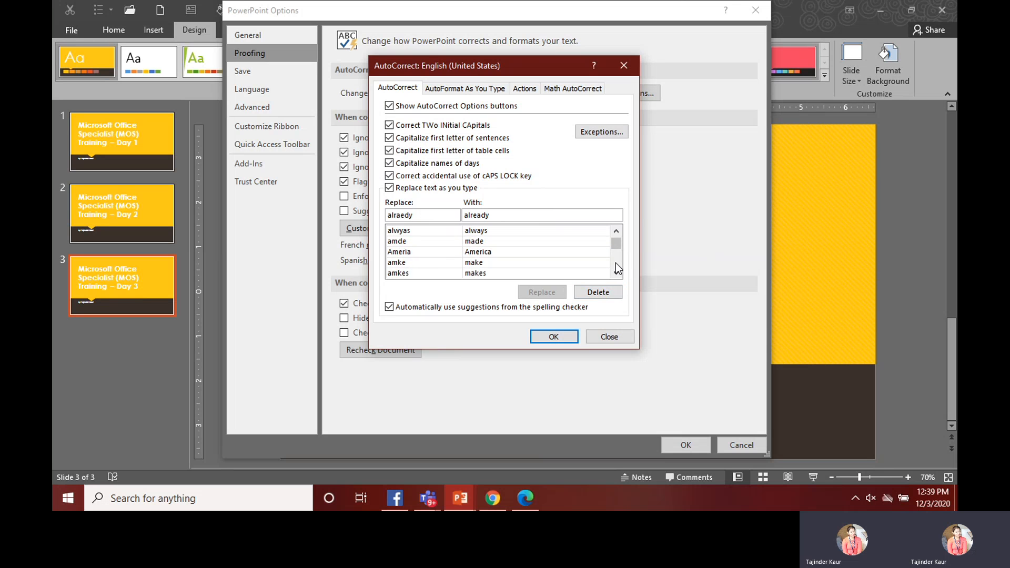
{"action": "scroll", "coordinate": [615, 262], "scroll_direction": "down", "scroll_amount": 5}
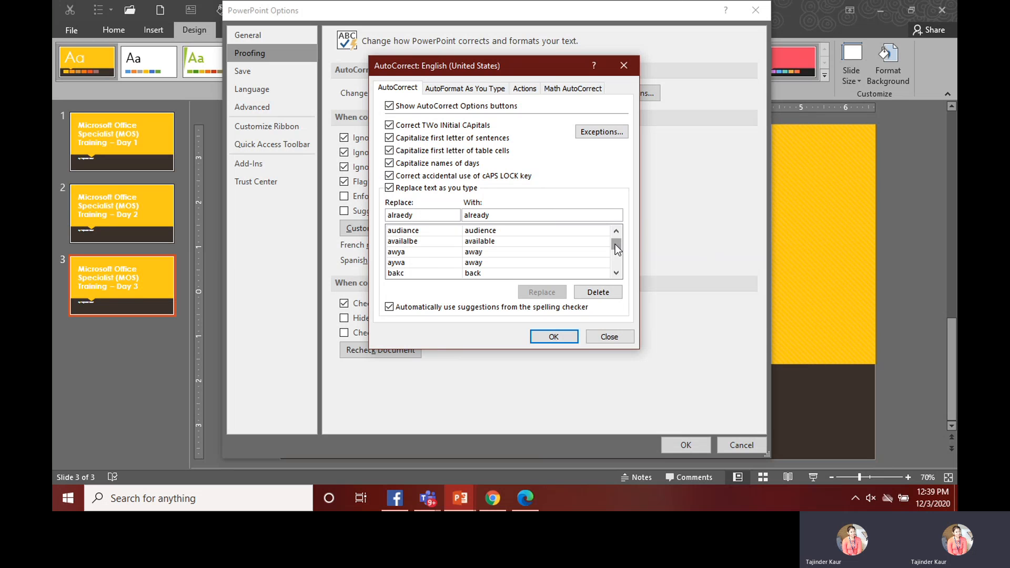
{"action": "mouse_move", "coordinate": [614, 244]}
{"action": "left_mouse_down"}
{"action": "mouse_move", "coordinate": [616, 262]}
{"action": "mouse_move", "coordinate": [620, 228]}
{"action": "mouse_move", "coordinate": [616, 265]}
{"action": "mouse_move", "coordinate": [619, 238]}
{"action": "left_mouse_up"}
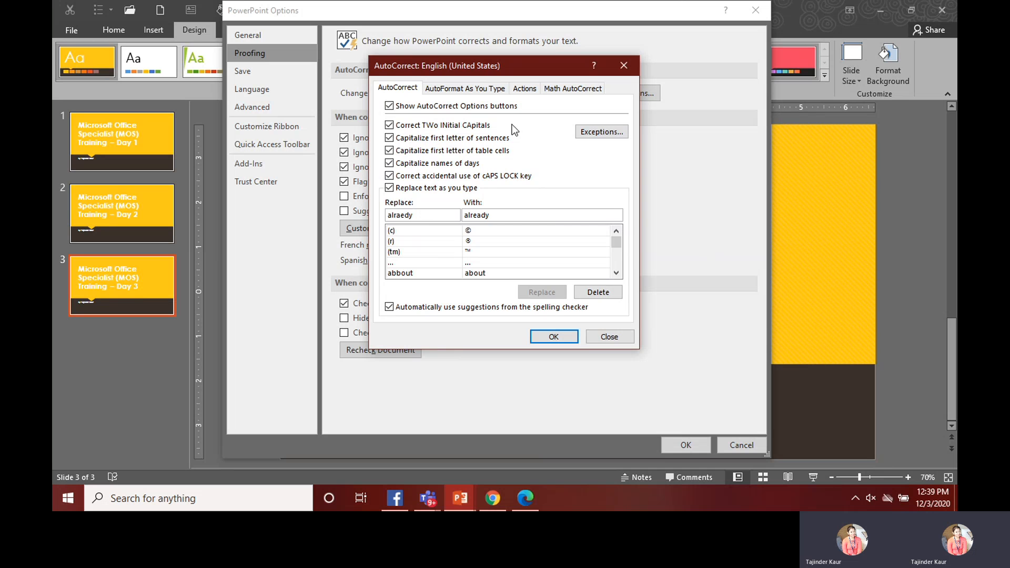
{"action": "left_click", "coordinate": [455, 87]}
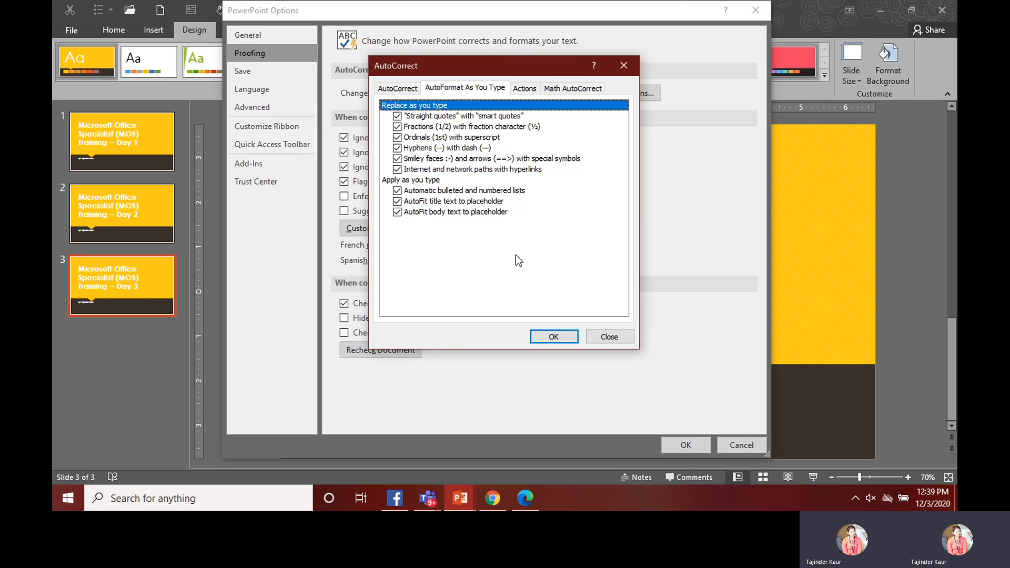
Enable the additional AutoCorrect actions, check online for more actions and return to PowerPoint
{"action": "left_click", "coordinate": [526, 88]}
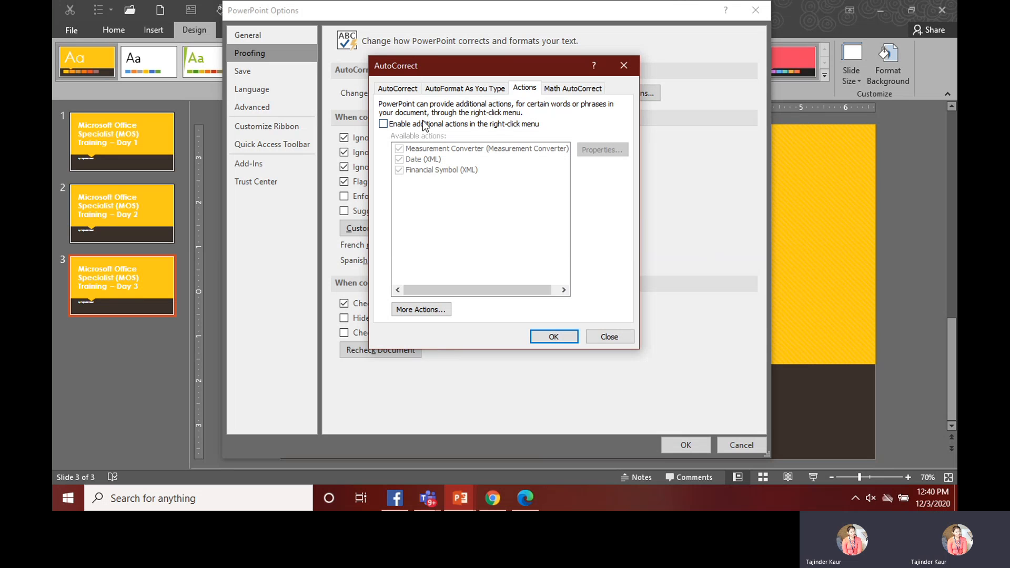
{"action": "left_click", "coordinate": [384, 124]}
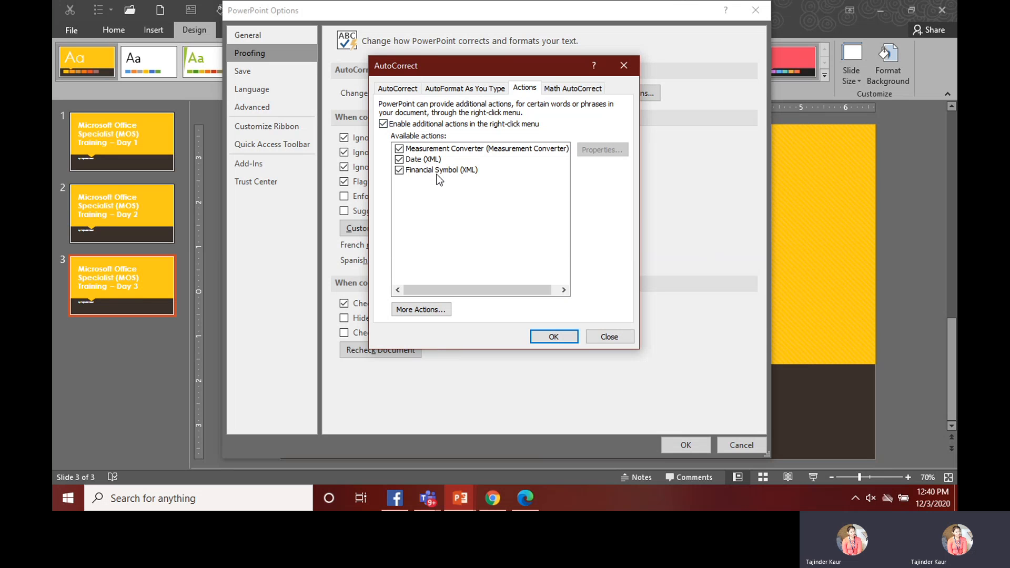
{"action": "left_click", "coordinate": [440, 310]}
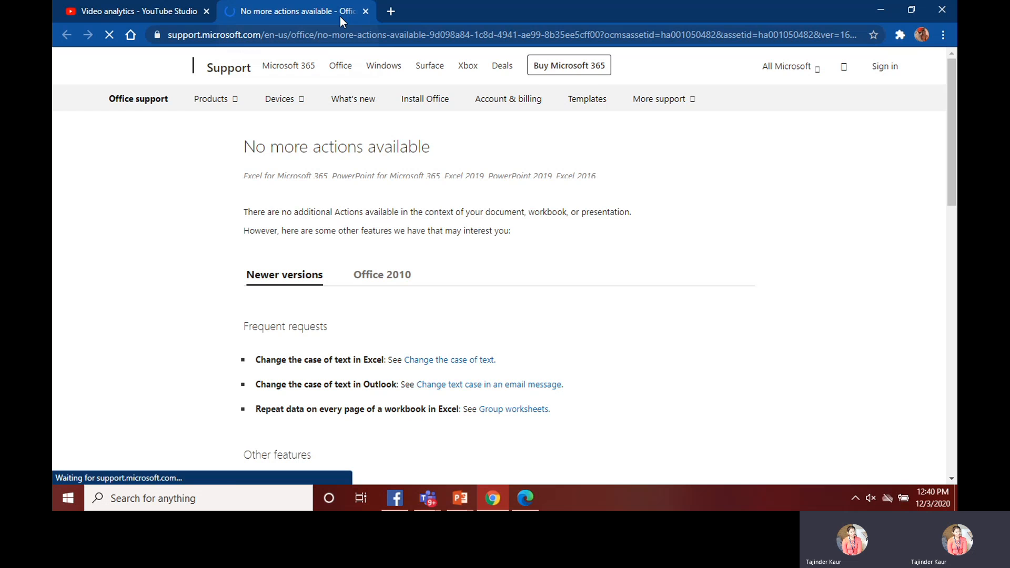
{"action": "left_click", "coordinate": [888, 6]}
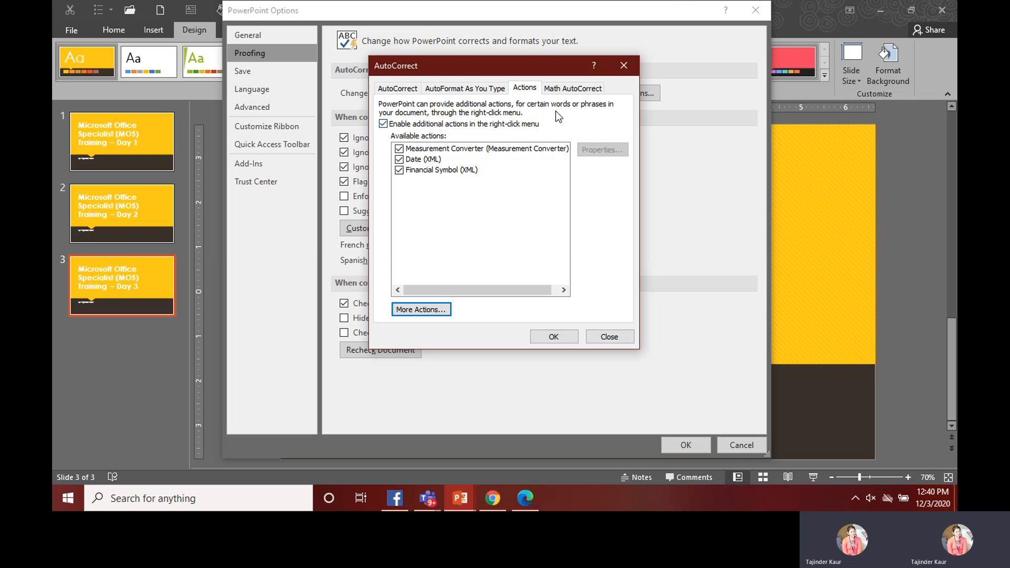
Review the Math AutoCorrect replacement entries and confirm the AutoCorrect settings
{"action": "left_click", "coordinate": [577, 93]}
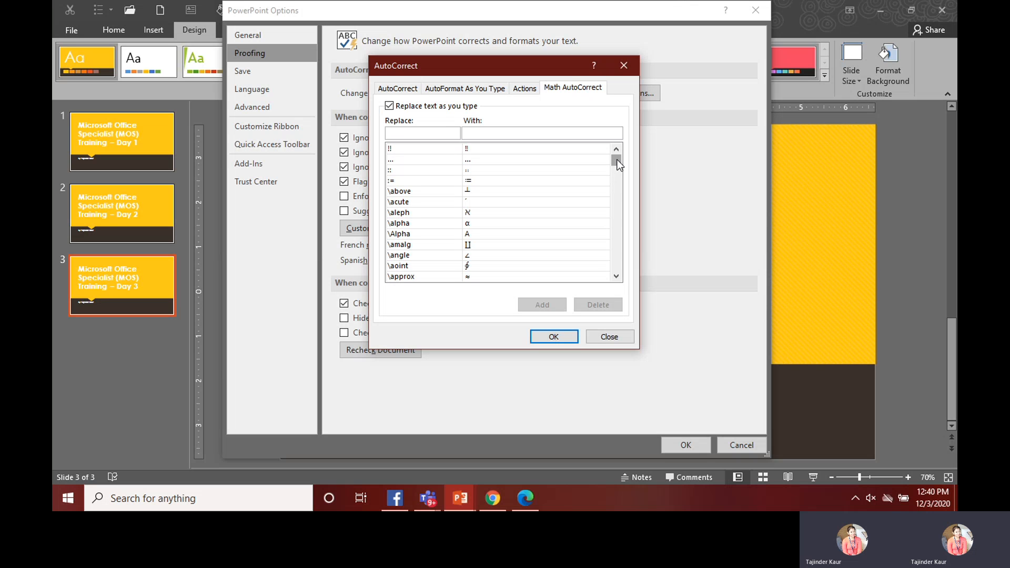
{"action": "mouse_move", "coordinate": [617, 160]}
{"action": "left_mouse_down"}
{"action": "mouse_move", "coordinate": [620, 274]}
{"action": "mouse_move", "coordinate": [621, 151]}
{"action": "left_mouse_up"}
{"action": "left_click", "coordinate": [555, 337]}
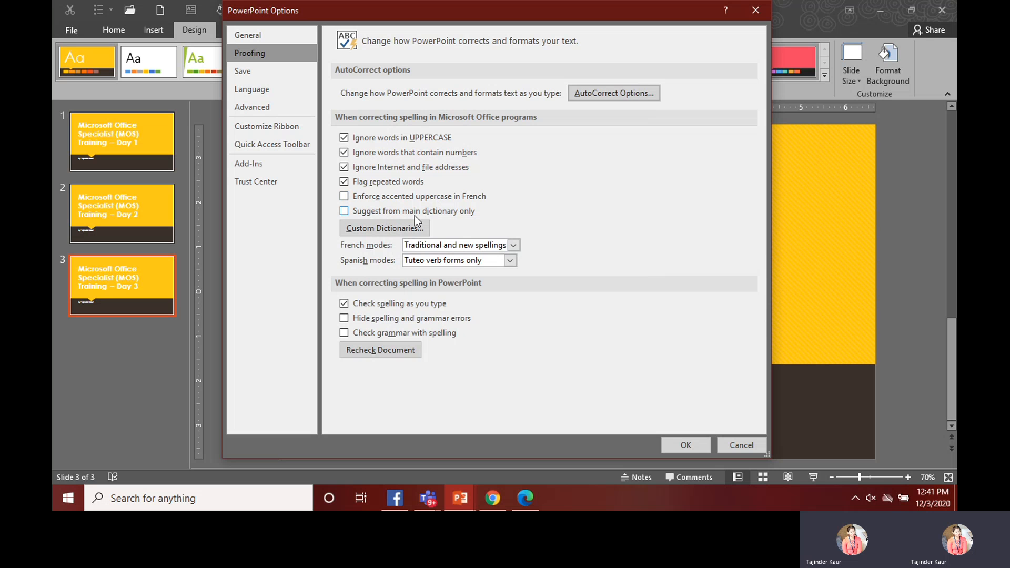
Review the custom dictionaries, the French and Spanish spelling modes and the document recheck prompt, leaving the settings as they are
{"action": "left_click", "coordinate": [411, 229]}
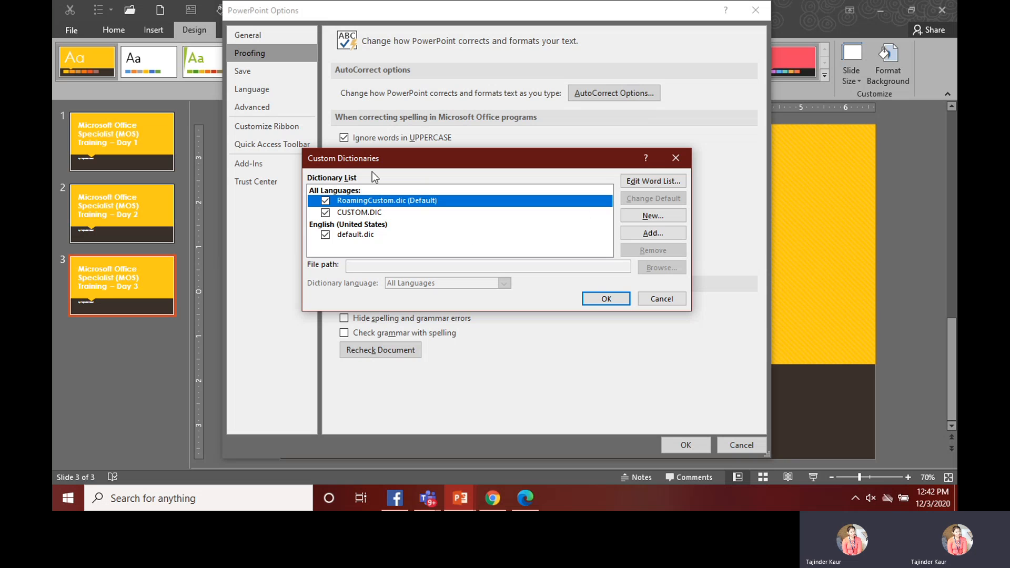
{"action": "left_click", "coordinate": [657, 299]}
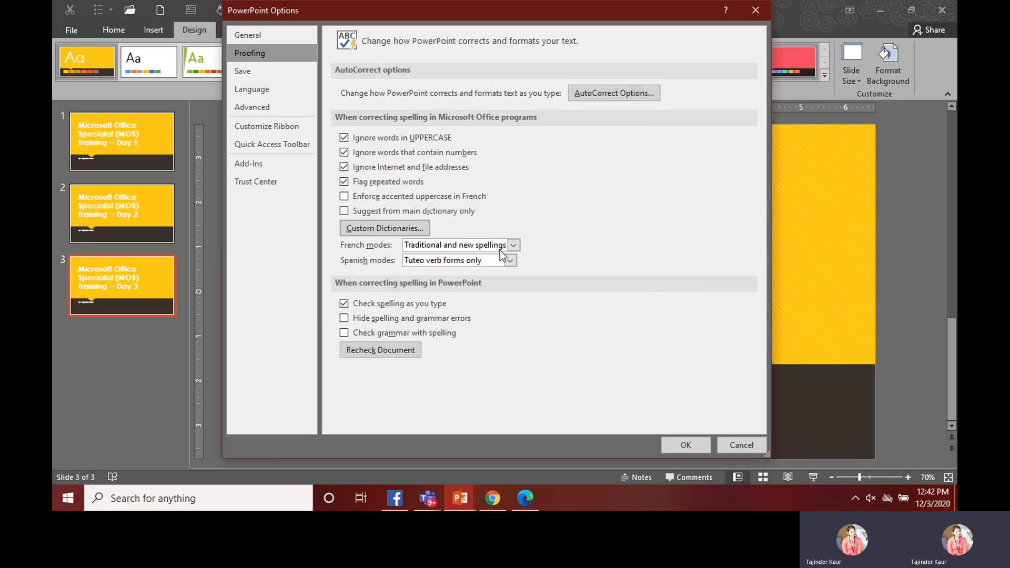
{"action": "left_click", "coordinate": [513, 246]}
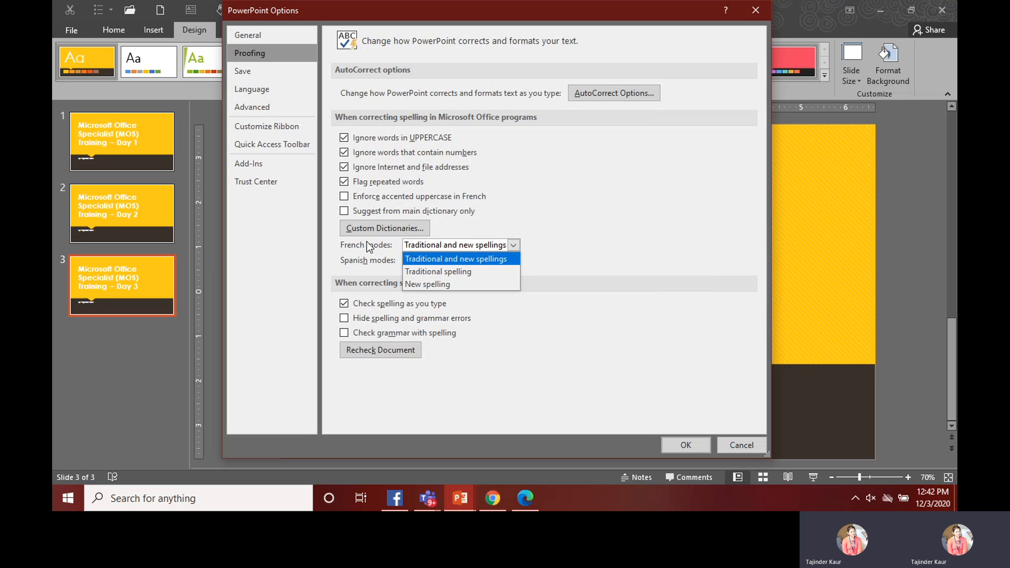
{"action": "left_click", "coordinate": [535, 230]}
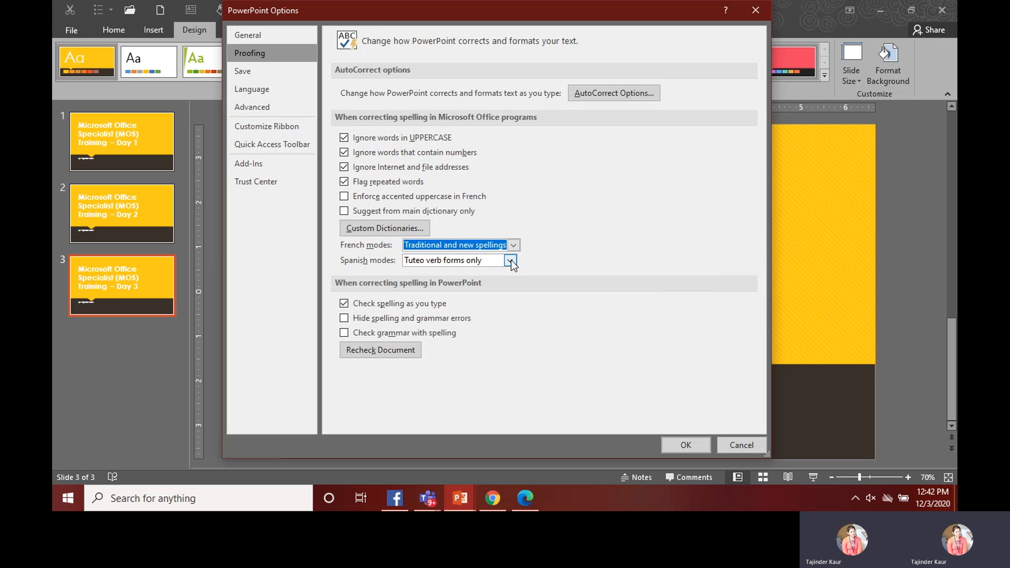
{"action": "left_click", "coordinate": [509, 260]}
{"action": "left_click", "coordinate": [547, 229]}
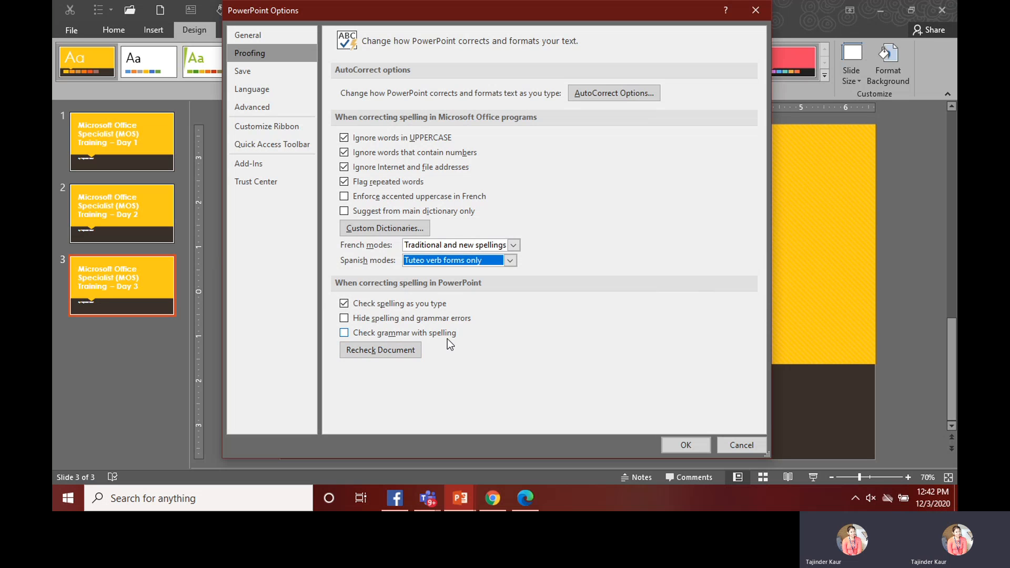
{"action": "left_click", "coordinate": [406, 350]}
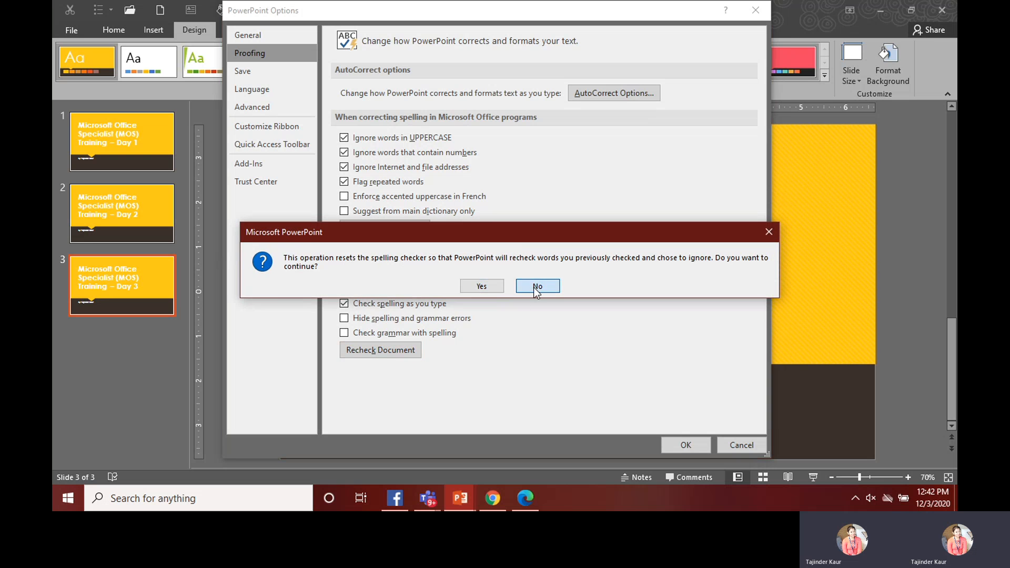
{"action": "left_click", "coordinate": [533, 287]}
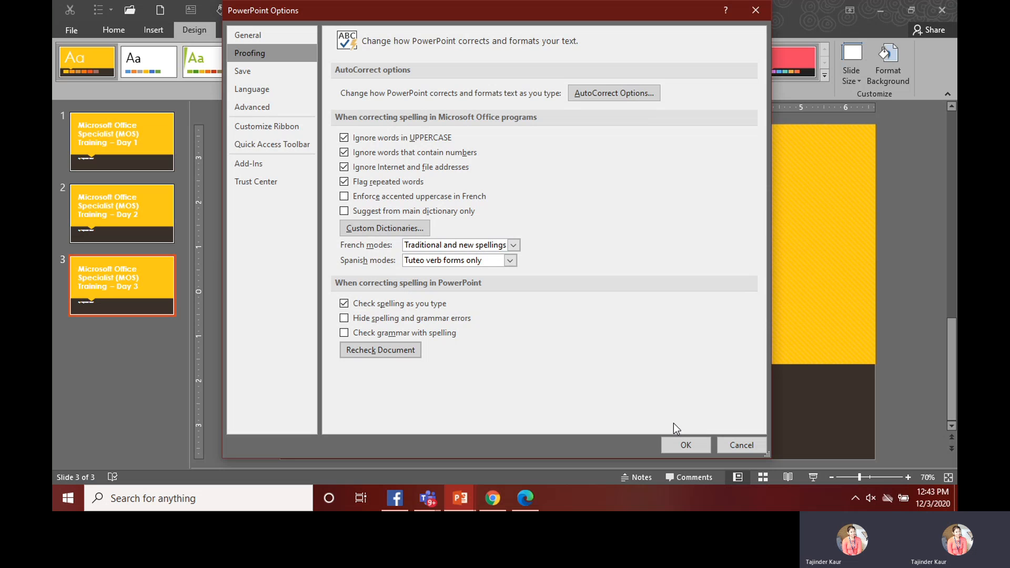
Examine the available default file formats for saving presentations in the Save options
{"action": "left_click", "coordinate": [270, 78]}
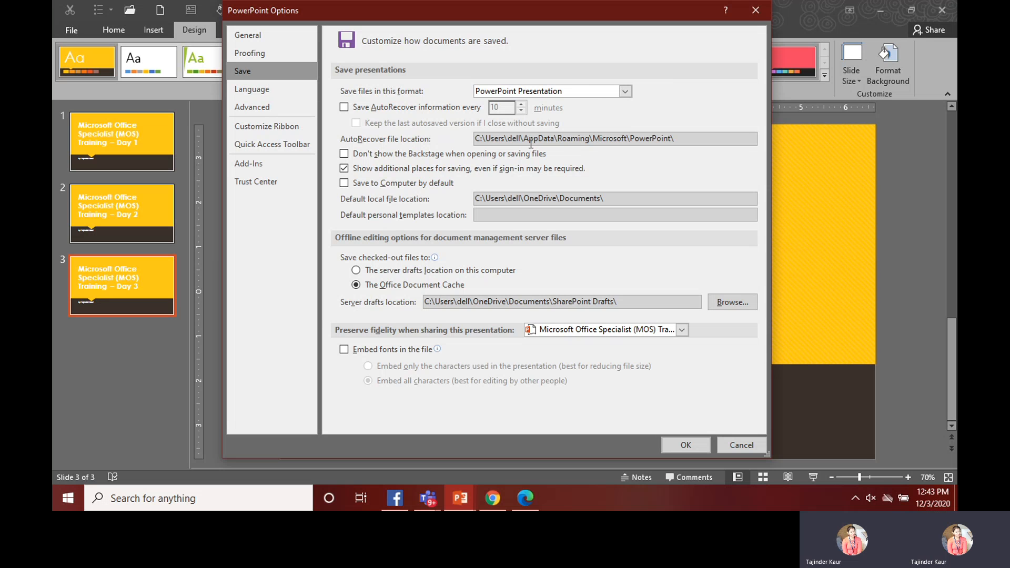
{"action": "left_click", "coordinate": [624, 90]}
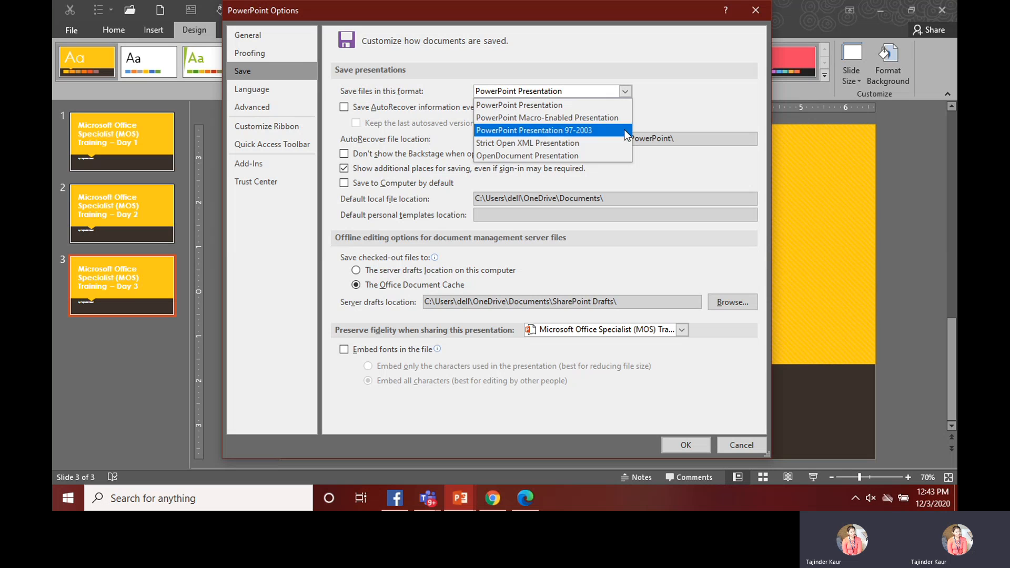
{"action": "left_click", "coordinate": [642, 100]}
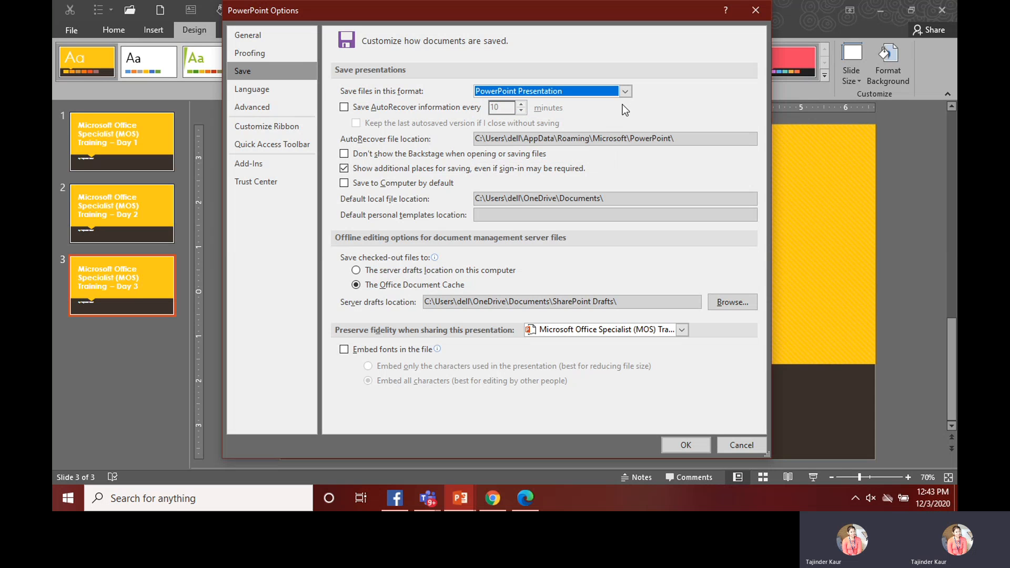
Enable saving AutoRecover information every 1 minute and select the AutoRecover file location path
{"action": "left_click", "coordinate": [345, 107]}
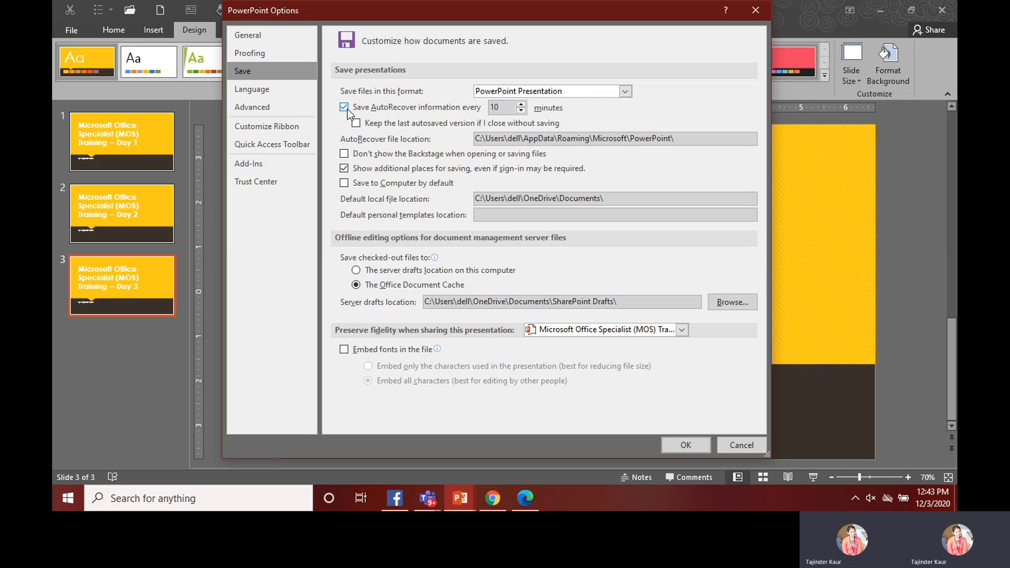
{"action": "left_click", "coordinate": [503, 105]}
{"action": "key", "text": "BackSpace"}
{"action": "left_click", "coordinate": [695, 140]}
{"action": "double_click", "coordinate": [695, 139]}
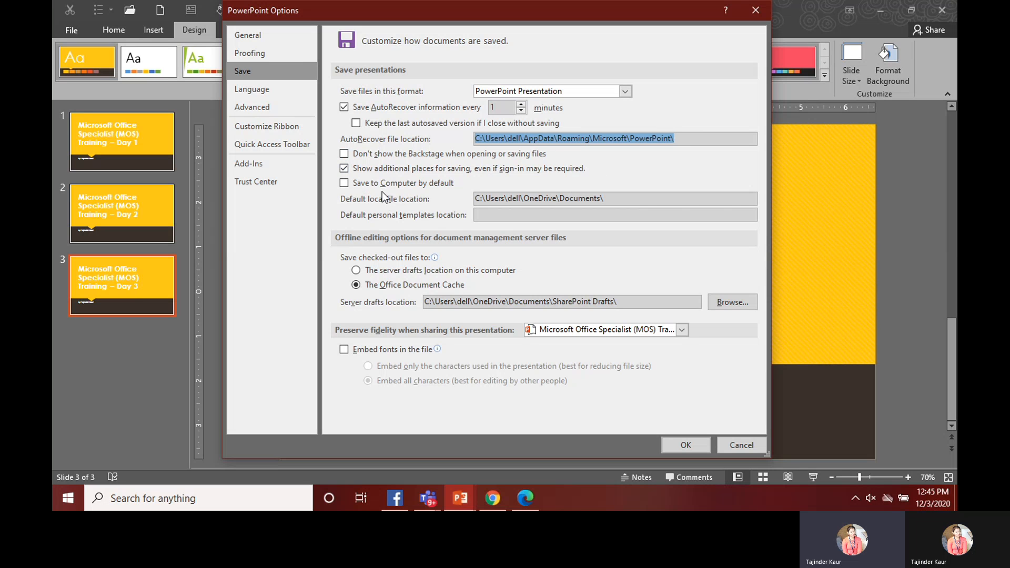
Enable saving to the computer by default, keep the fidelity settings on the Microsoft Office Specialist (MOS) Training presentation, and confirm the options
{"action": "left_click", "coordinate": [344, 185]}
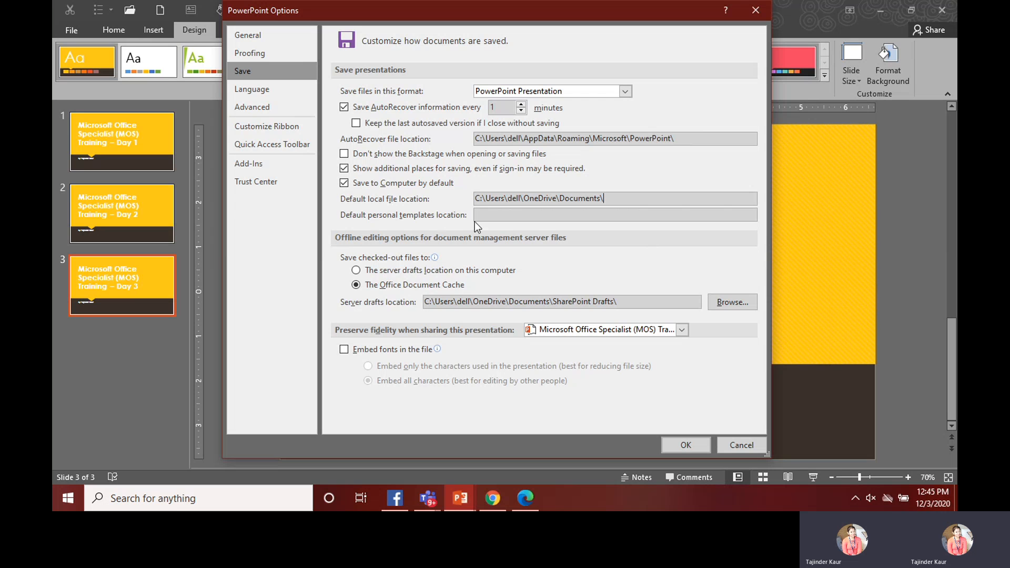
{"action": "left_click", "coordinate": [507, 217]}
{"action": "mouse_move", "coordinate": [424, 261]}
{"action": "left_click", "coordinate": [682, 330]}
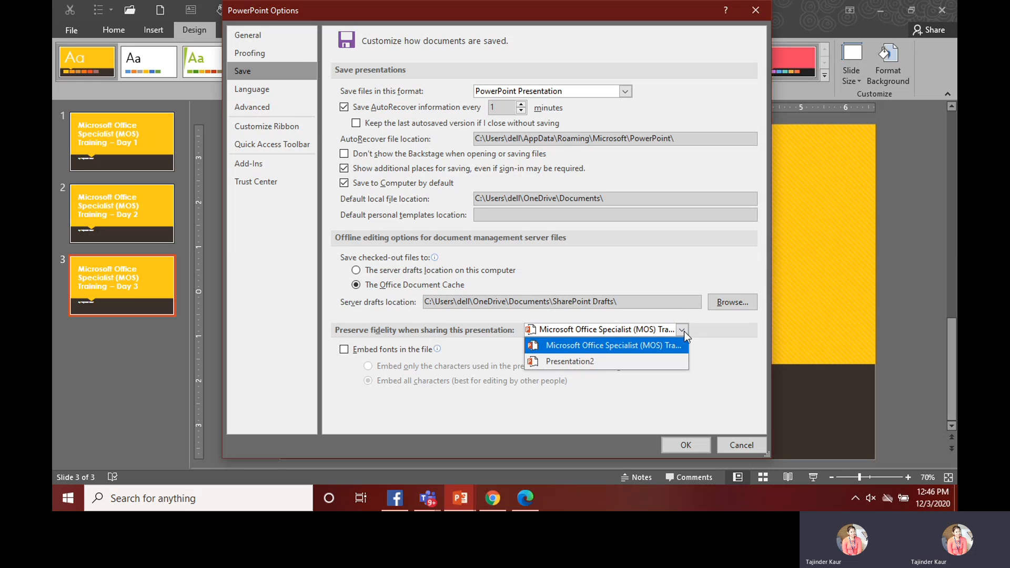
{"action": "left_click", "coordinate": [636, 346]}
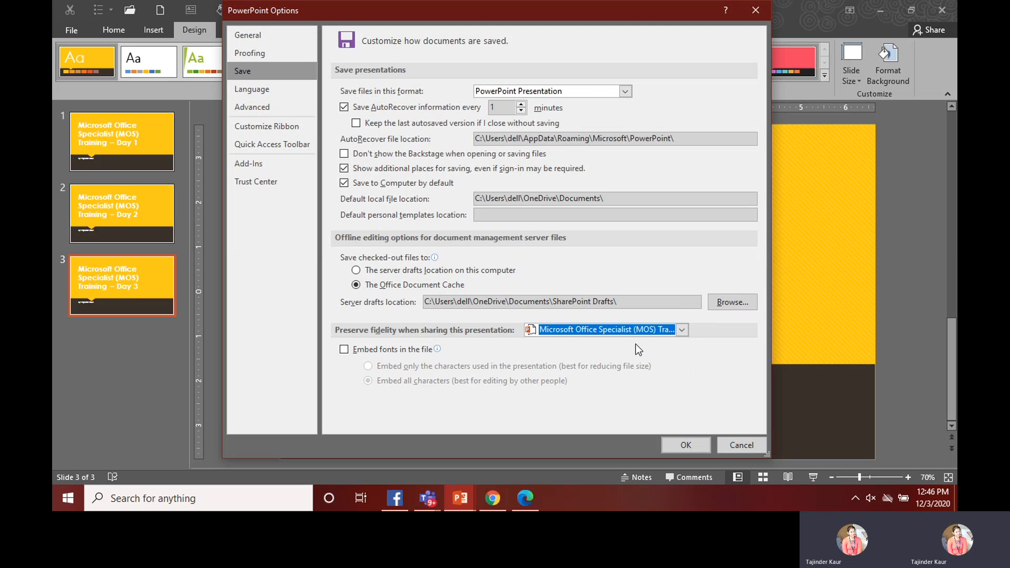
{"action": "left_click", "coordinate": [679, 445]}
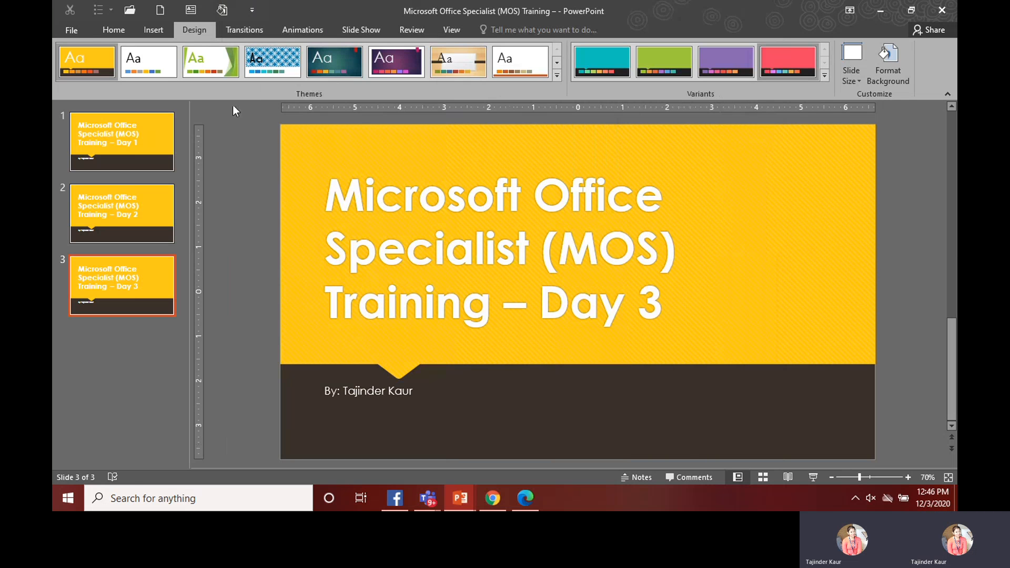
Reopen the PowerPoint Options and look through the Office language preferences and the Advanced settings
{"action": "left_click", "coordinate": [64, 31]}
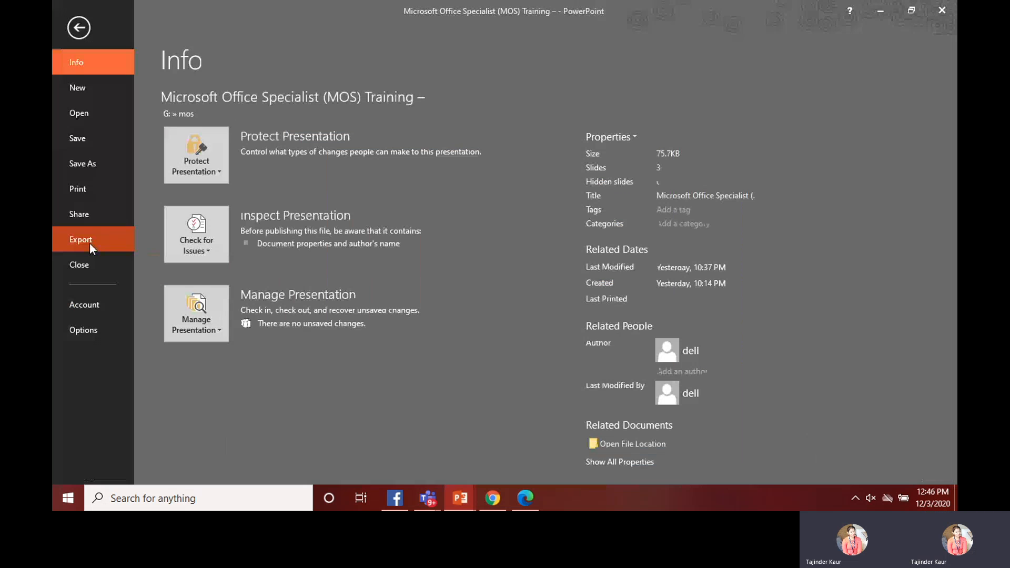
{"action": "left_click", "coordinate": [83, 335]}
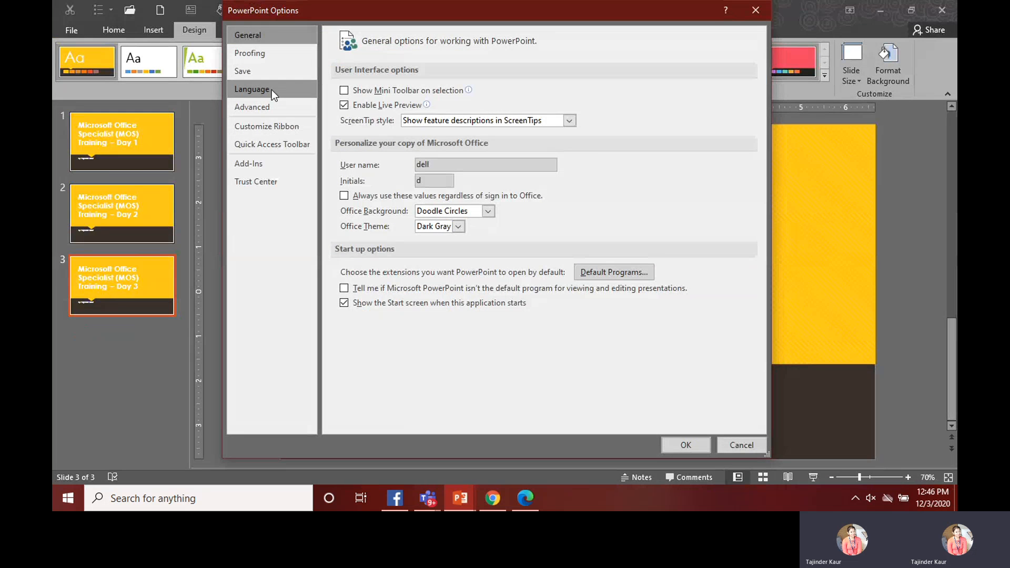
{"action": "left_click", "coordinate": [272, 89]}
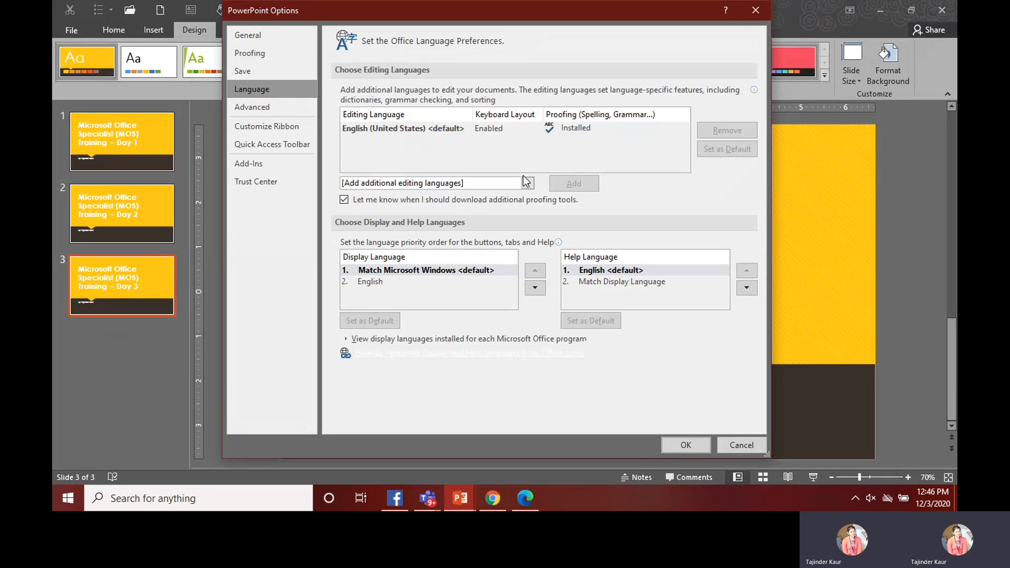
{"action": "left_click", "coordinate": [270, 109]}
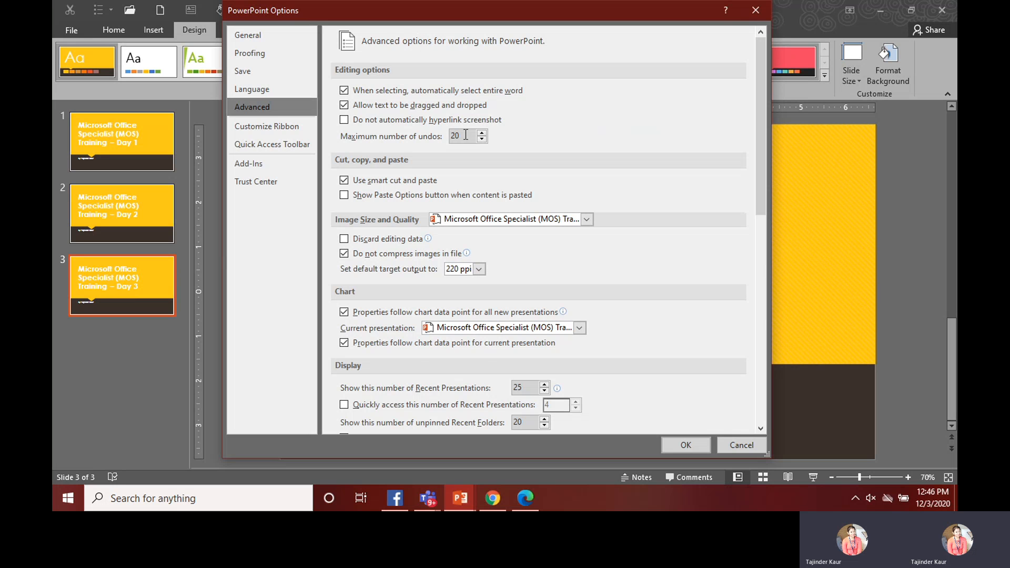
{"action": "left_click", "coordinate": [764, 256]}
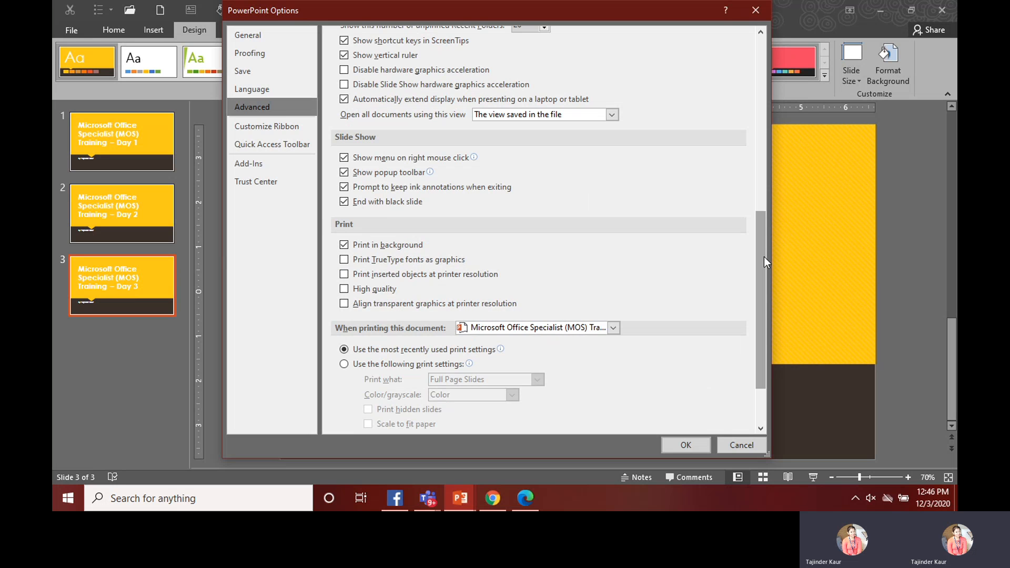
{"action": "left_click_drag", "start_coordinate": [764, 256], "coordinate": [762, 68]}
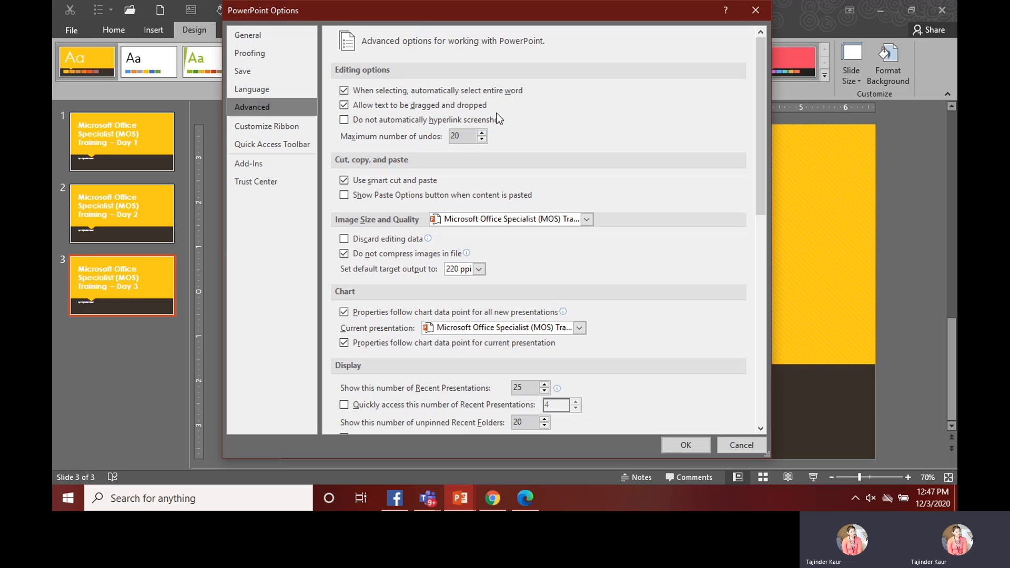
Set the maximum number of undos to 149 in the Advanced editing options
{"action": "left_click", "coordinate": [464, 137]}
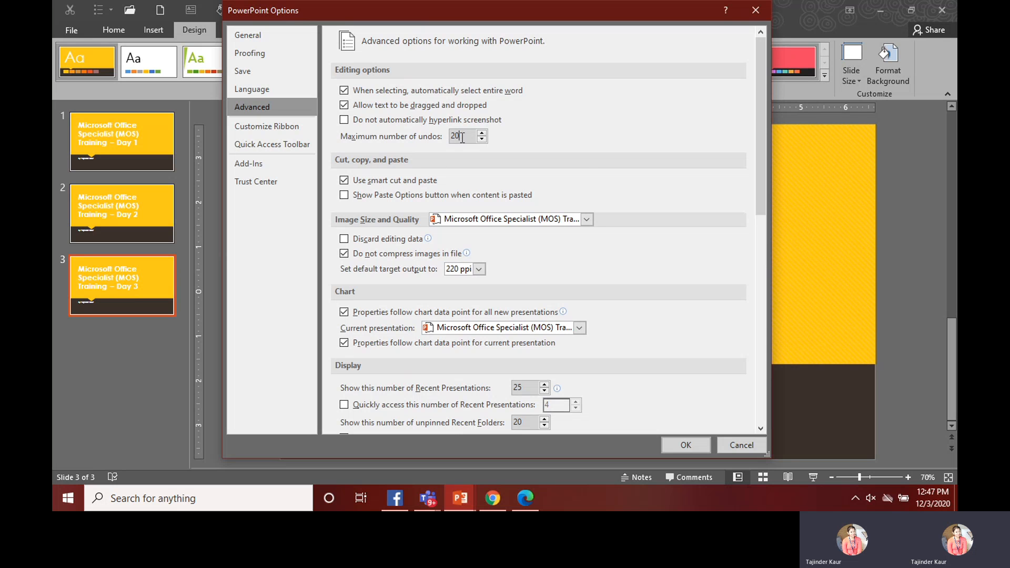
{"action": "mouse_move", "coordinate": [462, 138]}
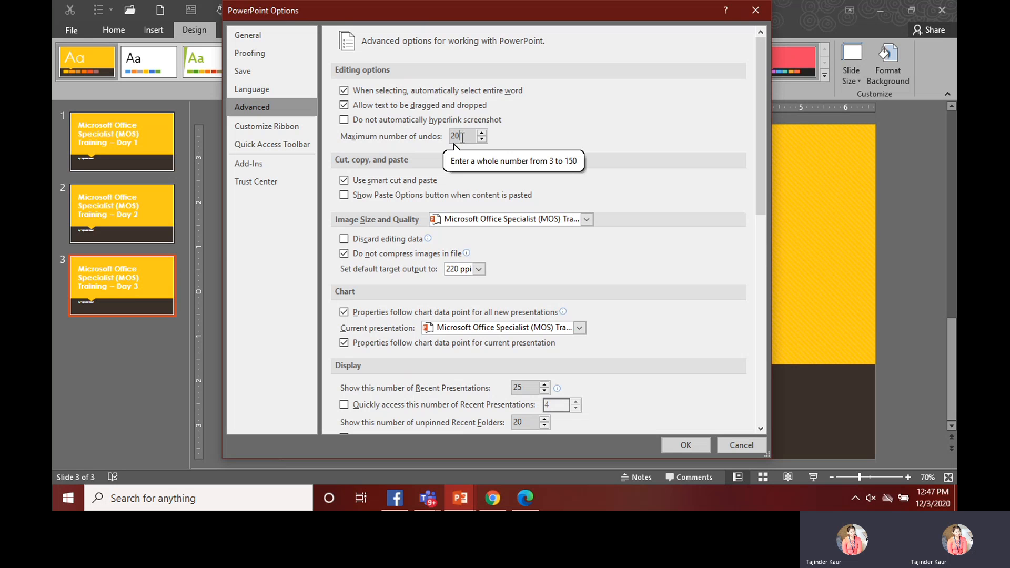
{"action": "key", "text": "BackSpace"}
{"action": "key", "text": "BackSpace"}
{"action": "type", "text": "1"}
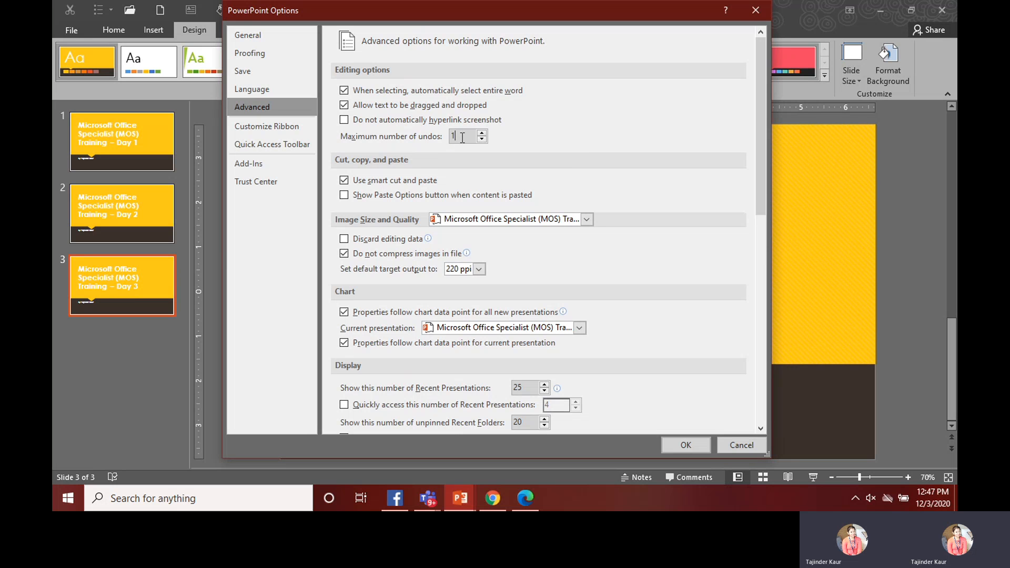
{"action": "type", "text": "50"}
{"action": "key", "text": "BackSpace"}
{"action": "key", "text": "BackSpace"}
{"action": "type", "text": "49"}
Keep the image settings on the Microsoft Office Specialist (MOS) Training presentation and set its default target output to 330 ppi
{"action": "left_click", "coordinate": [588, 219]}
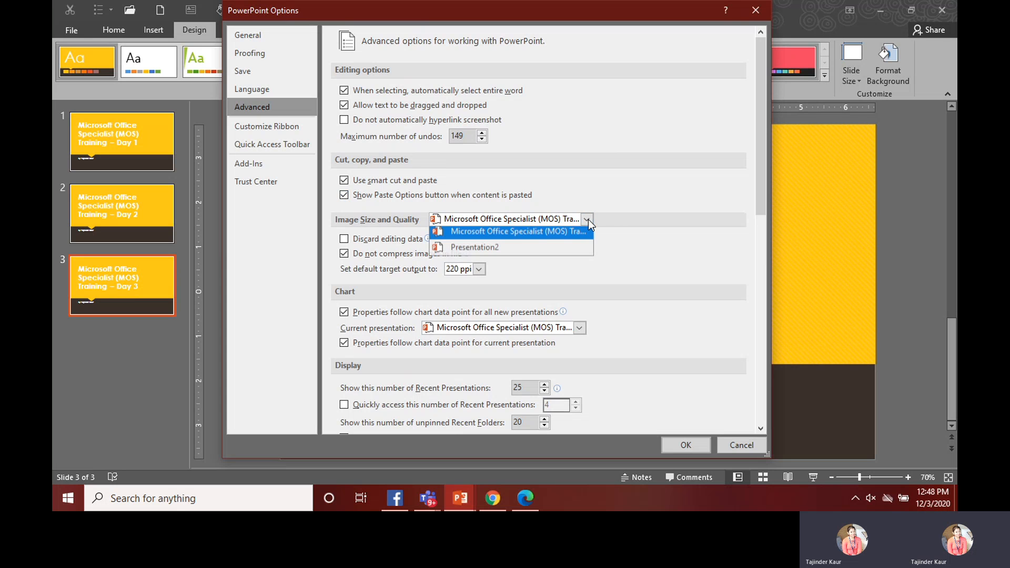
{"action": "left_click", "coordinate": [552, 270]}
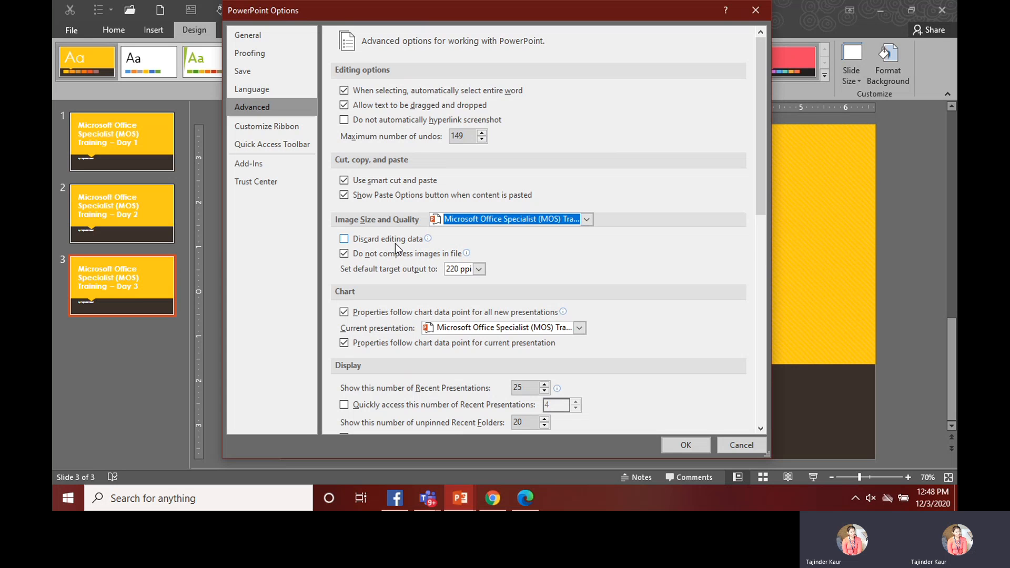
{"action": "mouse_move", "coordinate": [357, 242]}
{"action": "left_click", "coordinate": [478, 269]}
{"action": "left_click", "coordinate": [472, 282]}
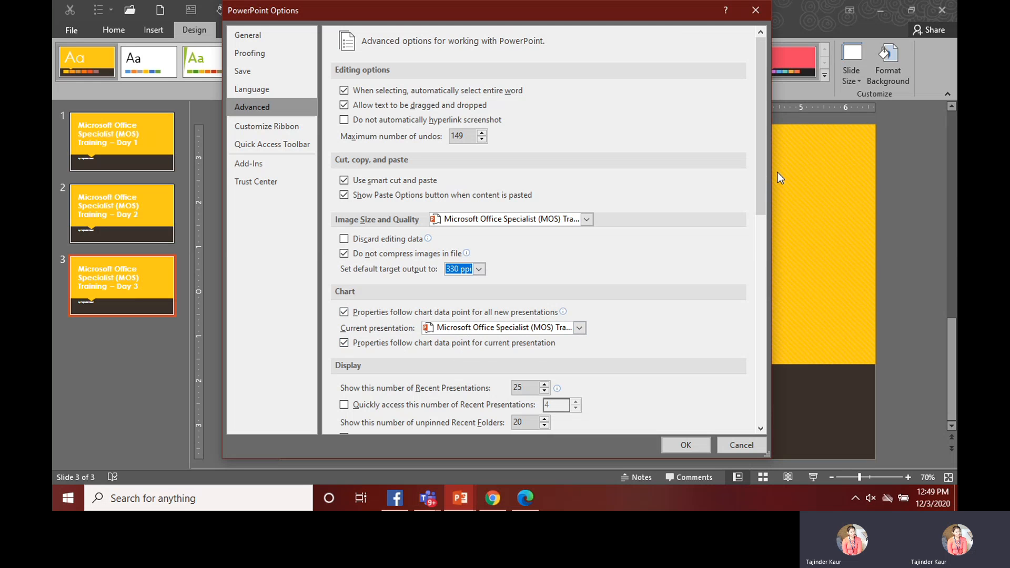
Set the number of Recent Presentations shown to 49 in the Display options
{"action": "left_click_drag", "start_coordinate": [761, 168], "coordinate": [766, 277]}
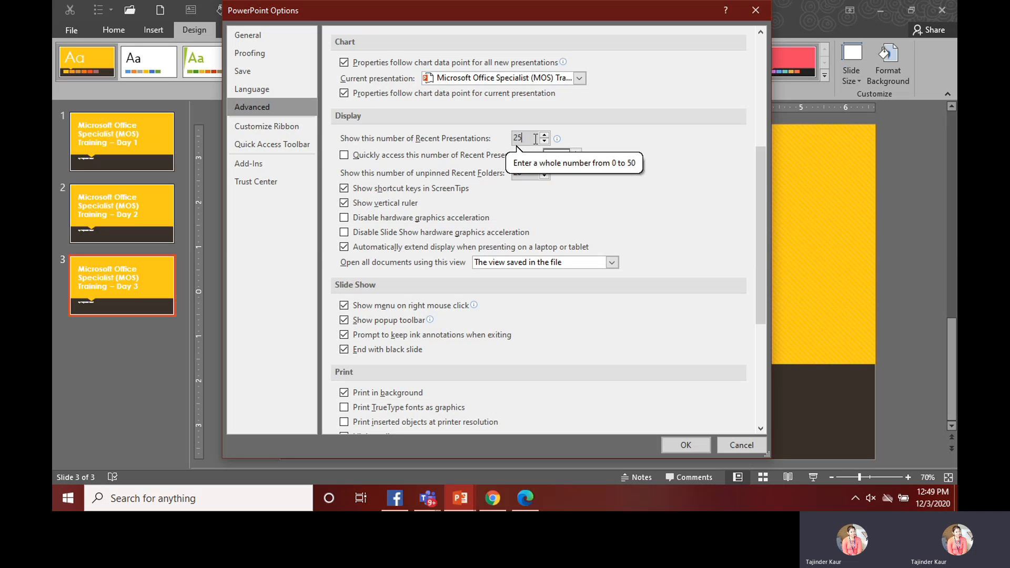
{"action": "key", "text": "BackSpace"}
{"action": "key", "text": "BackSpace"}
{"action": "type", "text": "5"}
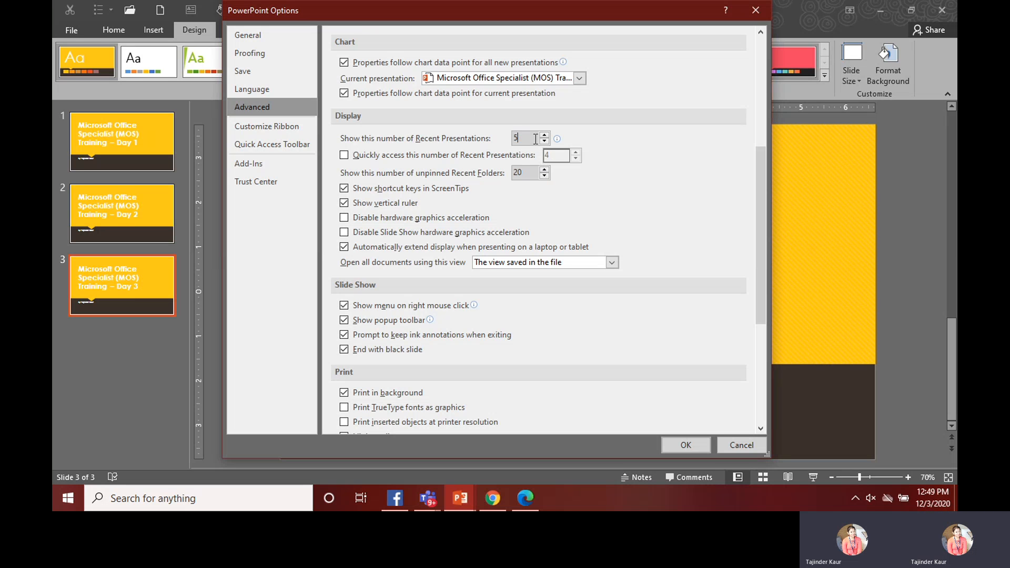
{"action": "key", "text": "BackSpace"}
{"action": "type", "text": "49"}
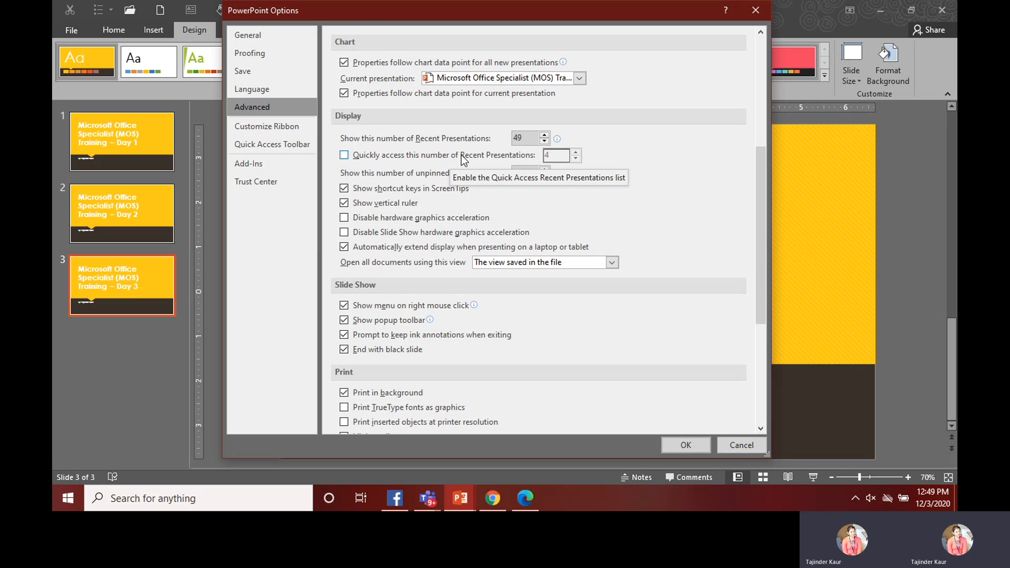
Enable quick access to Recent Presentations and set their number to 10
{"action": "left_click", "coordinate": [344, 155]}
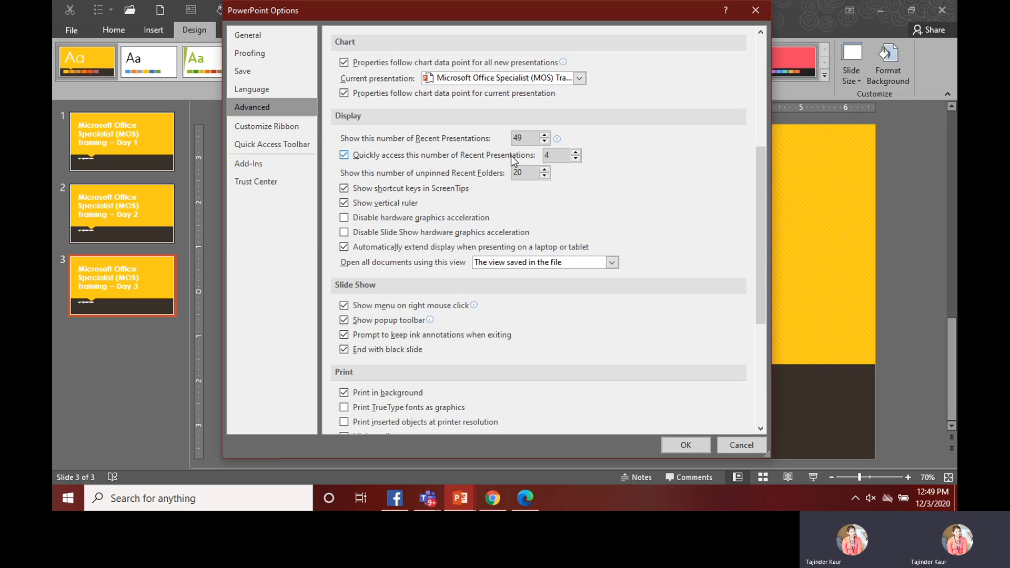
{"action": "left_click", "coordinate": [575, 152]}
{"action": "left_click", "coordinate": [575, 152]}
{"action": "left_click", "coordinate": [575, 152]}
{"action": "left_click", "coordinate": [575, 152]}
{"action": "type", "text": "10"}
Review the unpinned Recent Folders setting and the view choices for opening all documents, keeping the view saved in the file
{"action": "left_click", "coordinate": [531, 174]}
{"action": "left_click", "coordinate": [612, 262]}
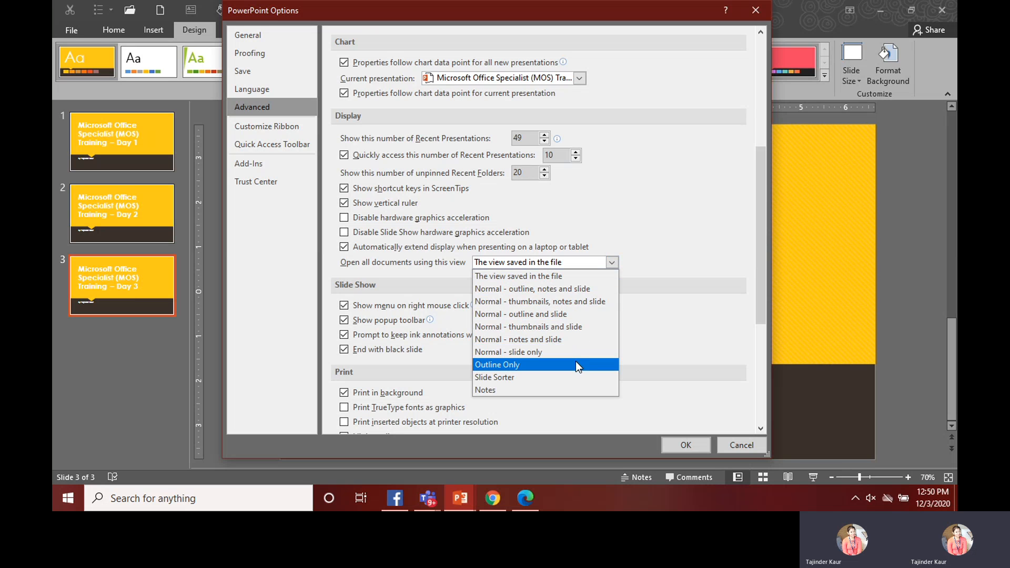
{"action": "left_click", "coordinate": [620, 266]}
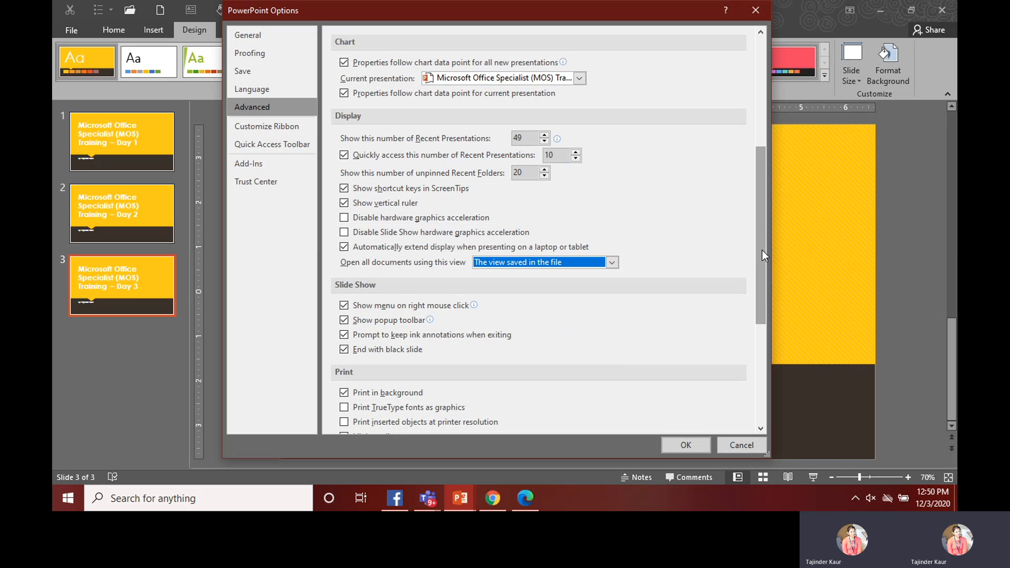
{"action": "left_click_drag", "start_coordinate": [762, 251], "coordinate": [760, 282]}
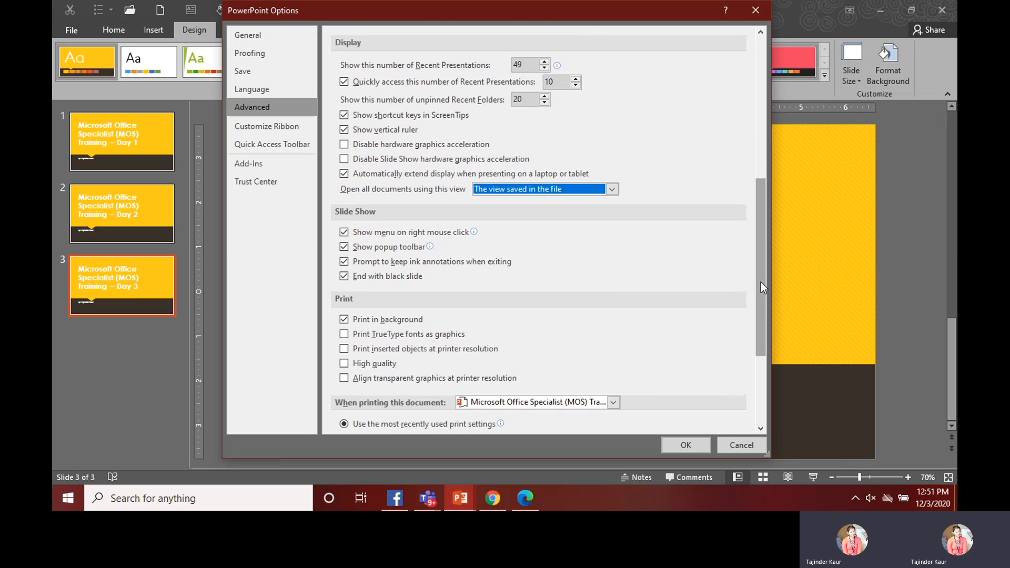
Keep opening documents in the view saved in the file, turn off ending slide shows with a black slide, and enable High quality printing
{"action": "left_click", "coordinate": [611, 190]}
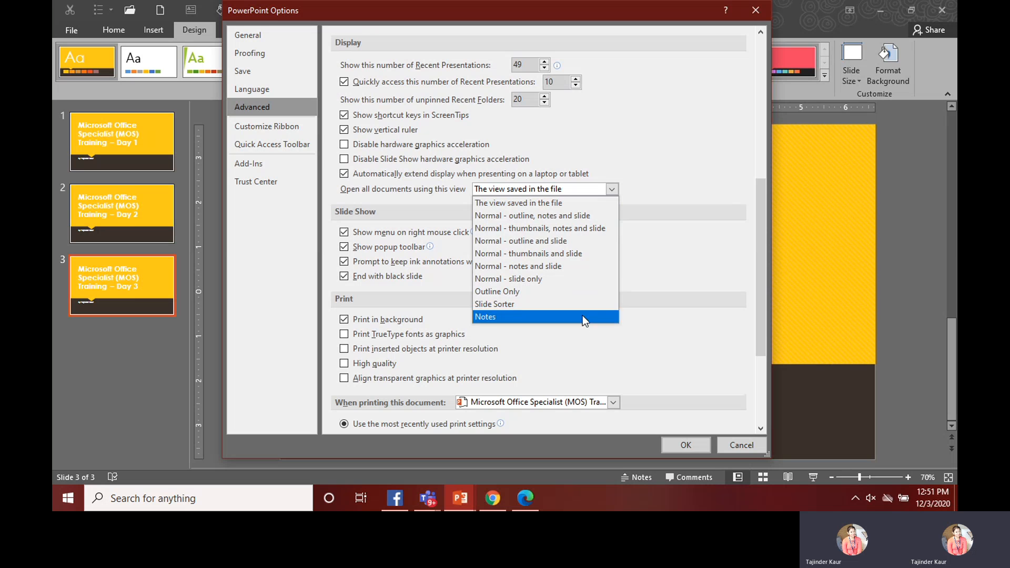
{"action": "left_click", "coordinate": [629, 194]}
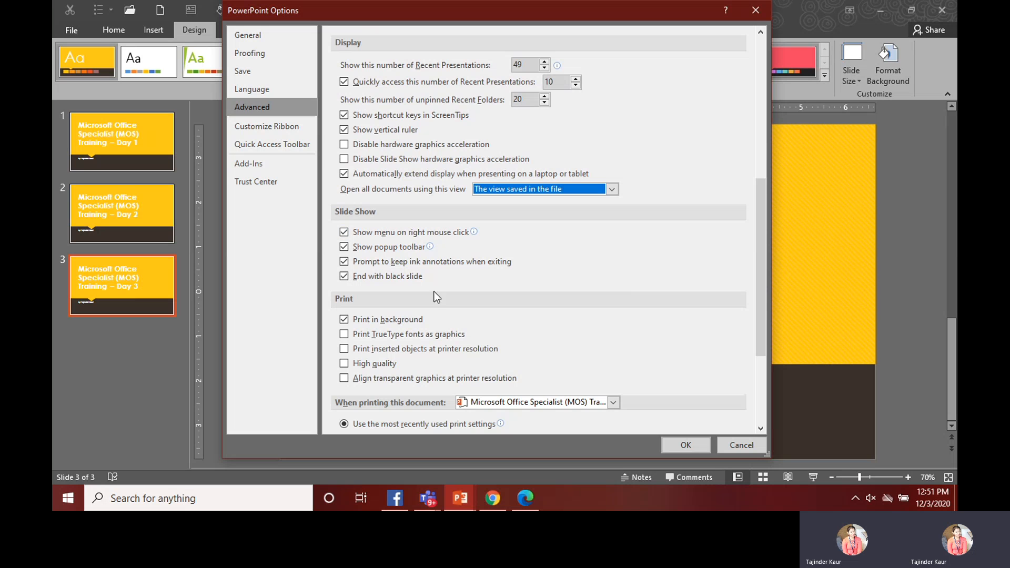
{"action": "mouse_move", "coordinate": [364, 234]}
{"action": "left_click", "coordinate": [344, 276]}
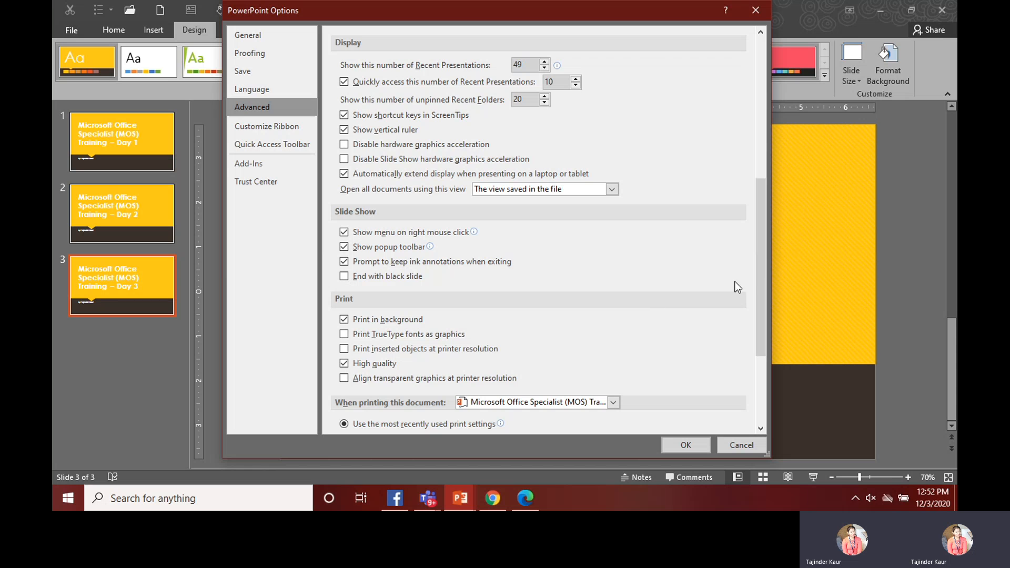
Make the document use its own print settings, keeping Full Page Slides in Color without scaling to fit paper
{"action": "left_click_drag", "start_coordinate": [760, 262], "coordinate": [758, 313]}
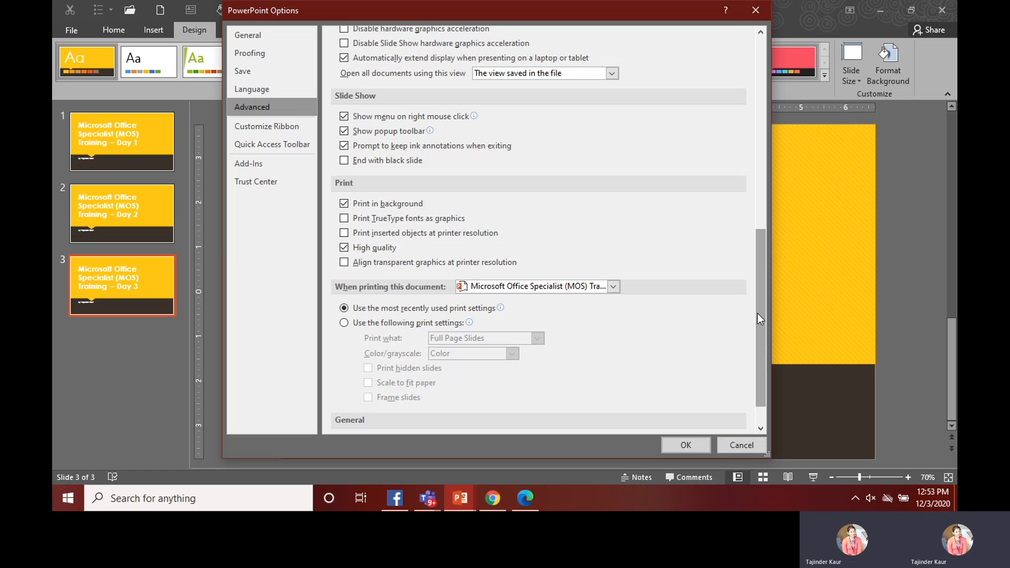
{"action": "left_click", "coordinate": [345, 322]}
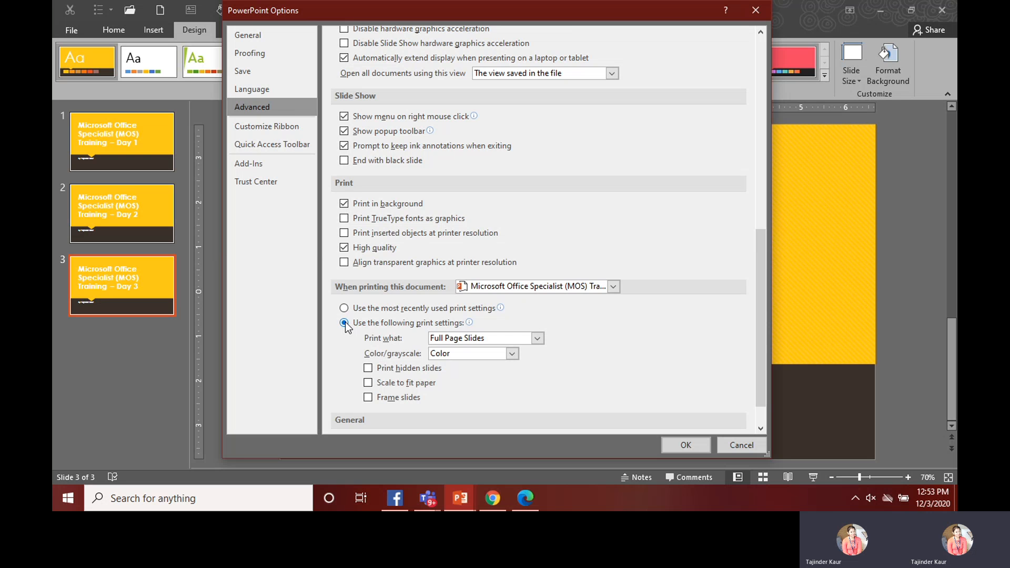
{"action": "left_click", "coordinate": [538, 338]}
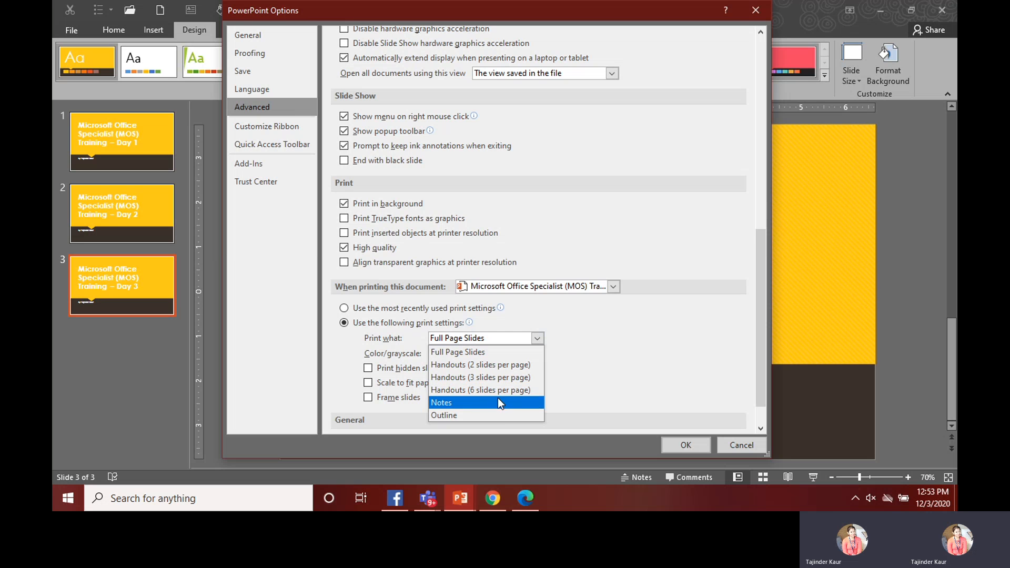
{"action": "left_click", "coordinate": [586, 338]}
{"action": "left_click", "coordinate": [517, 355]}
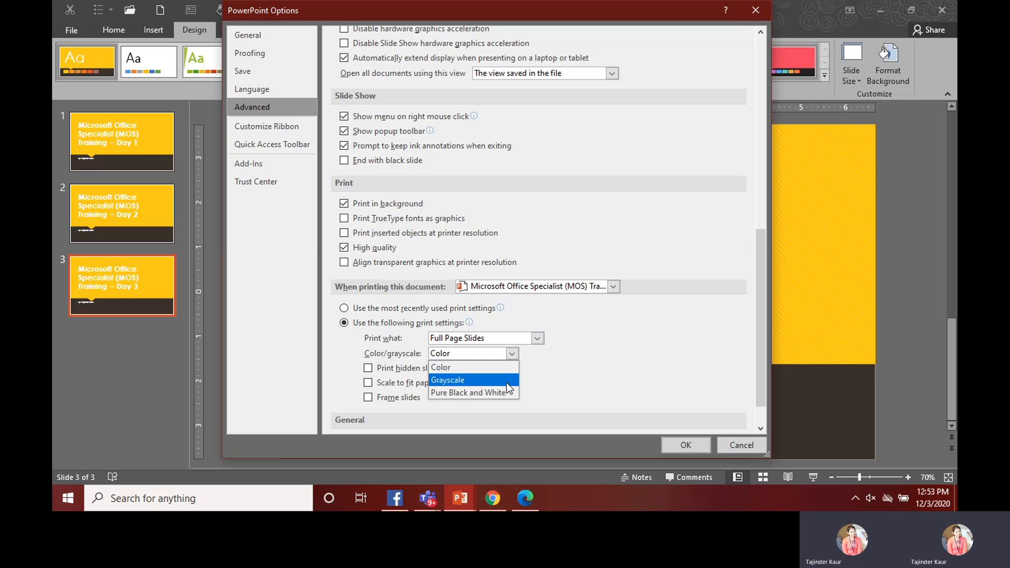
{"action": "left_click", "coordinate": [529, 393]}
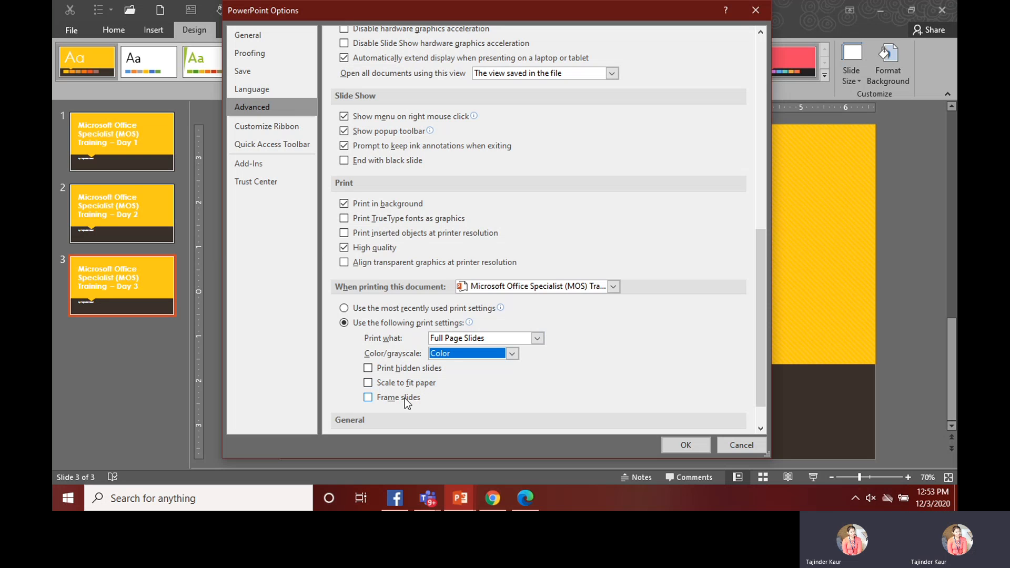
{"action": "left_click", "coordinate": [367, 383]}
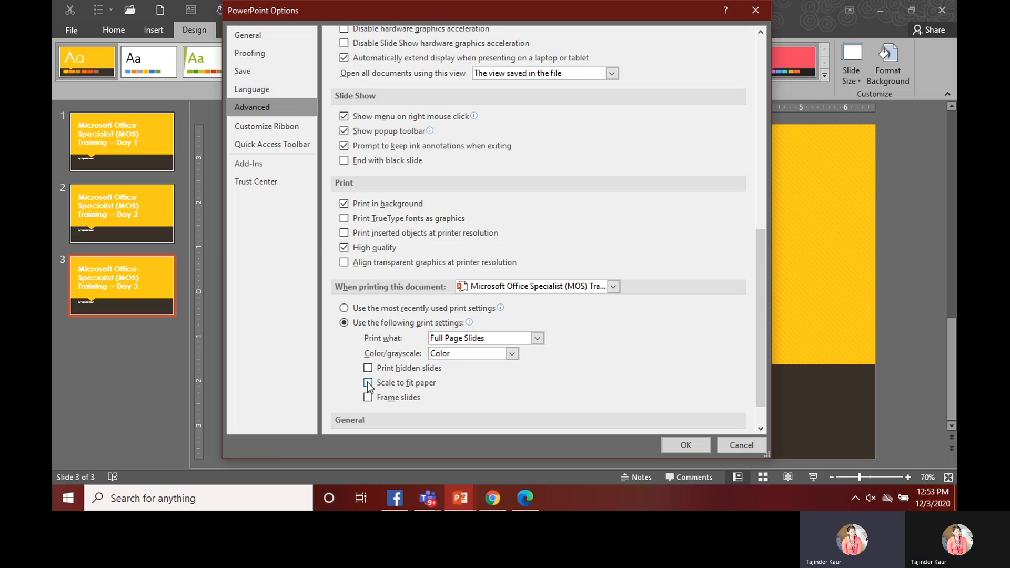
{"action": "left_click", "coordinate": [368, 383]}
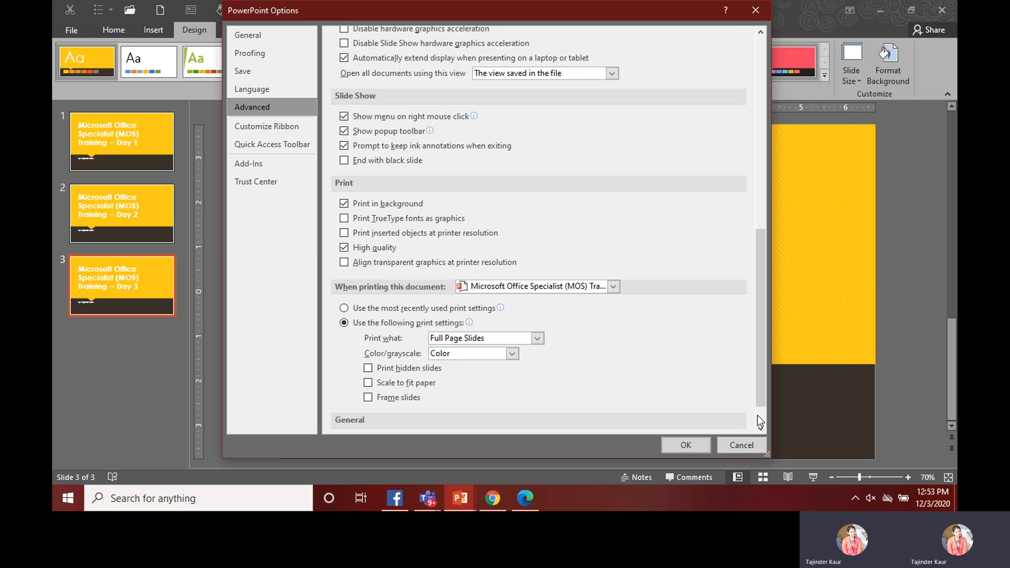
Go to the ribbon customization settings and keep Main Tabs as the set of tabs to customize
{"action": "scroll", "coordinate": [758, 415], "scroll_direction": "down", "scroll_amount": 1}
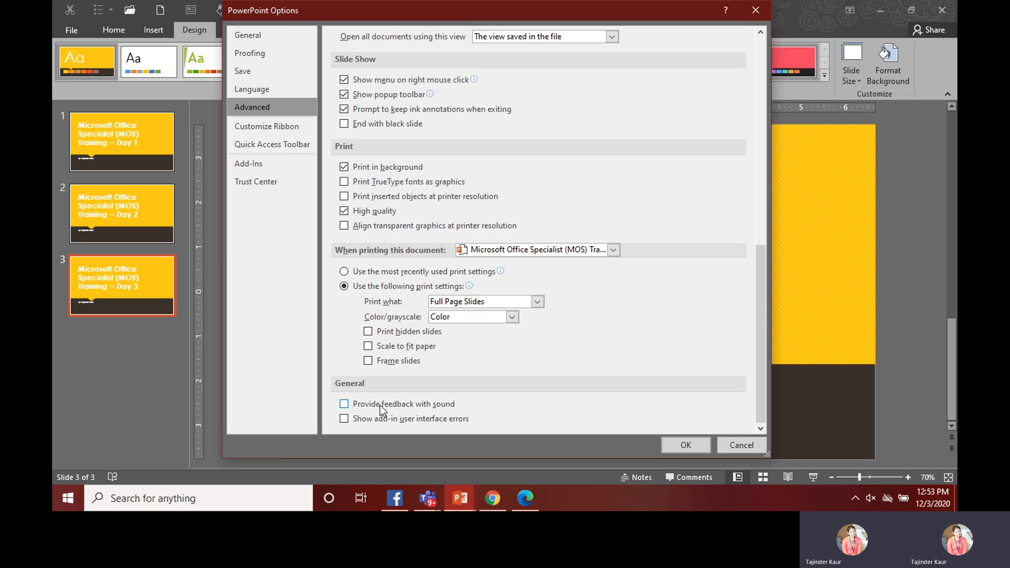
{"action": "left_click", "coordinate": [274, 138]}
{"action": "left_click", "coordinate": [273, 129]}
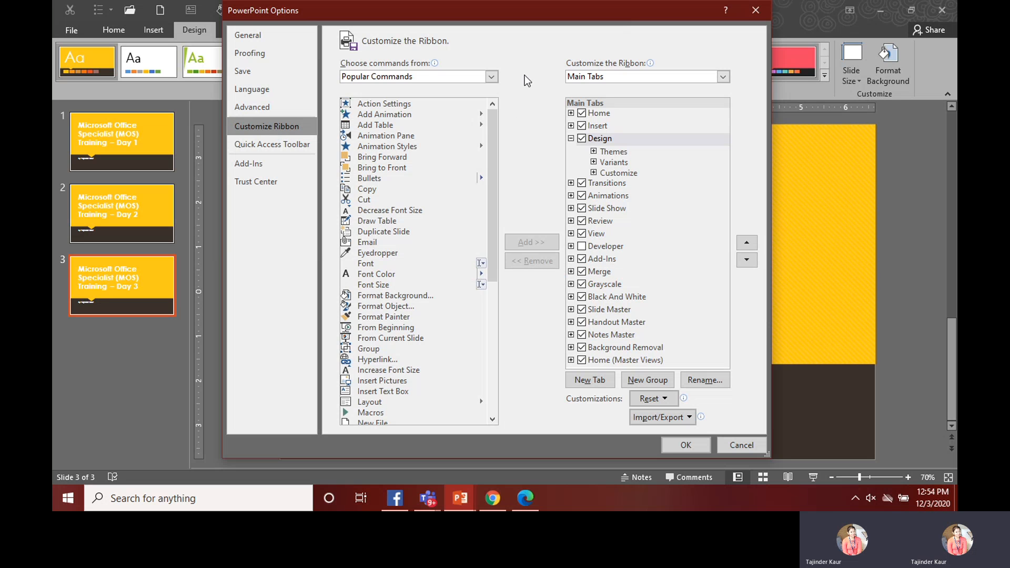
{"action": "left_click", "coordinate": [724, 77]}
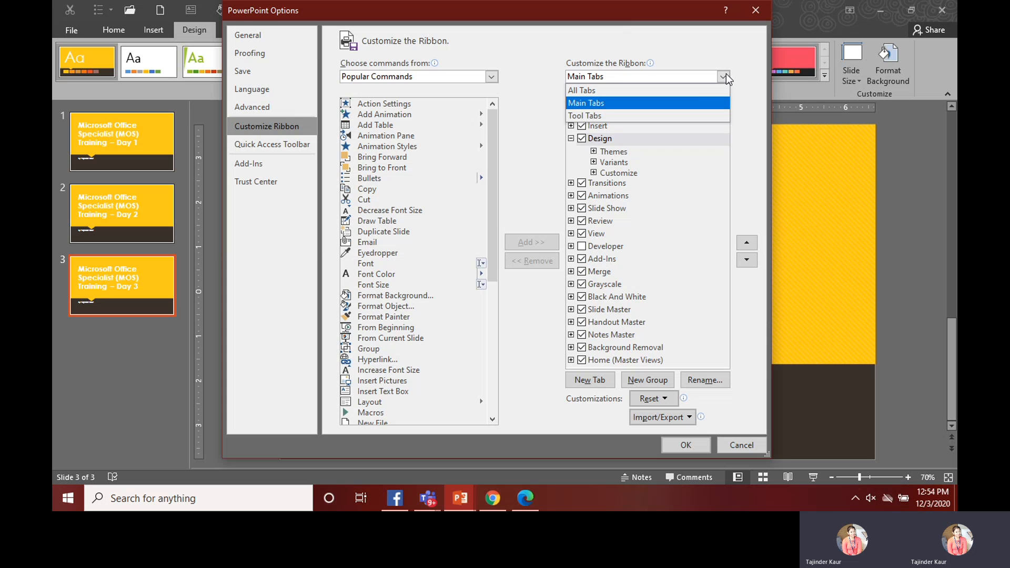
{"action": "left_click", "coordinate": [718, 99]}
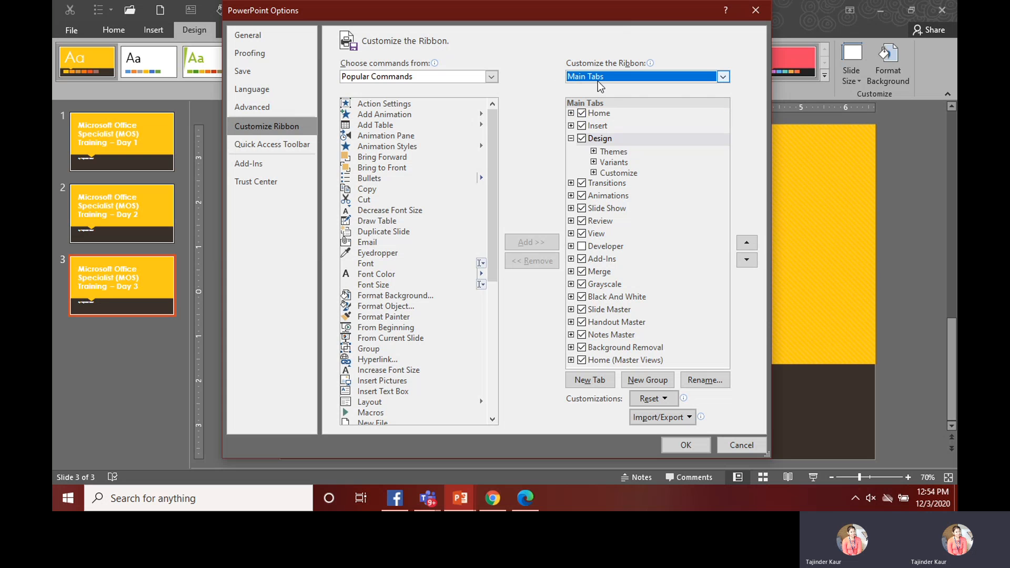
Inspect the groups contained in the Home and Design ribbon tabs
{"action": "left_click", "coordinate": [570, 139]}
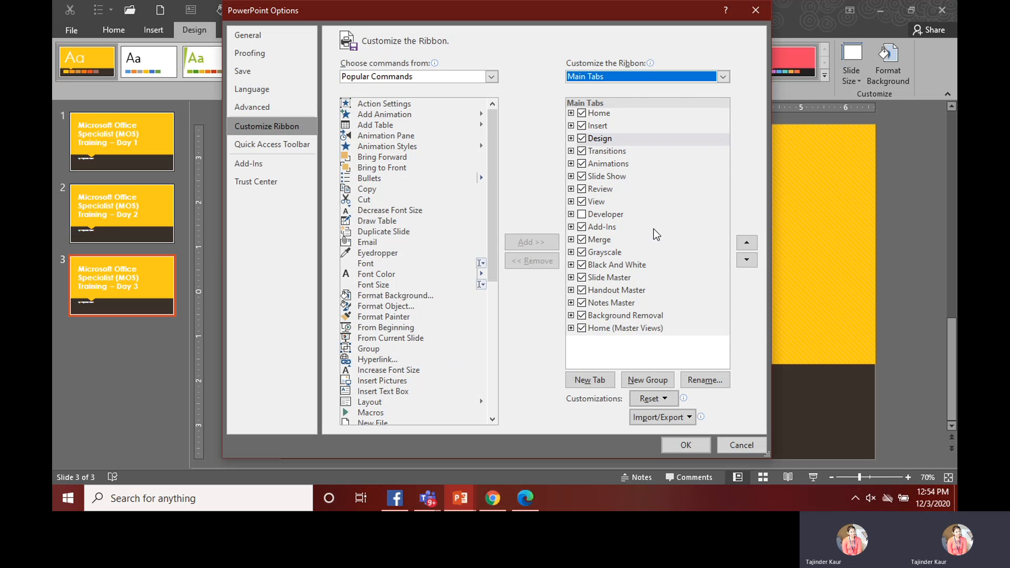
{"action": "left_click", "coordinate": [571, 113]}
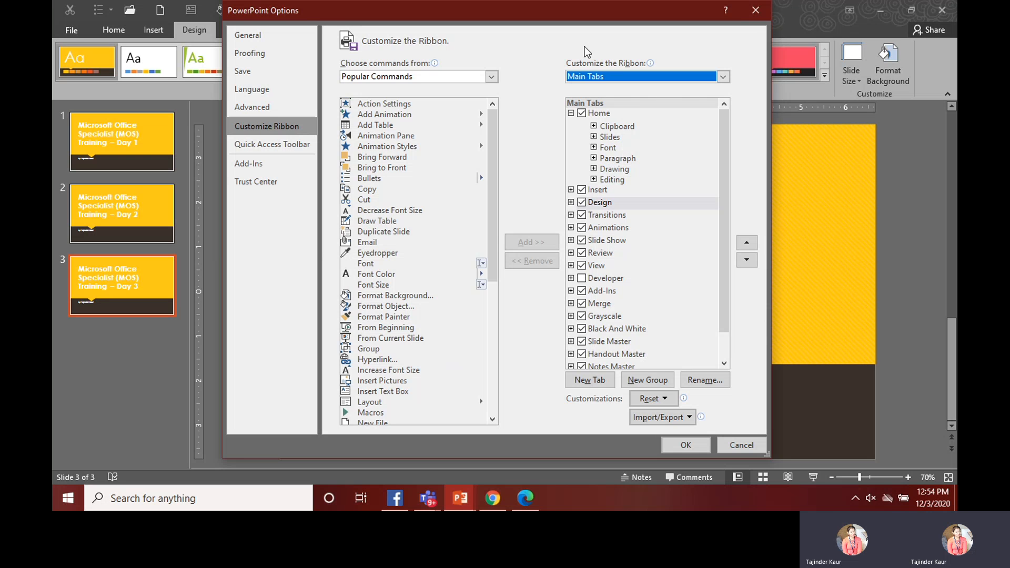
{"action": "left_click", "coordinate": [570, 112]}
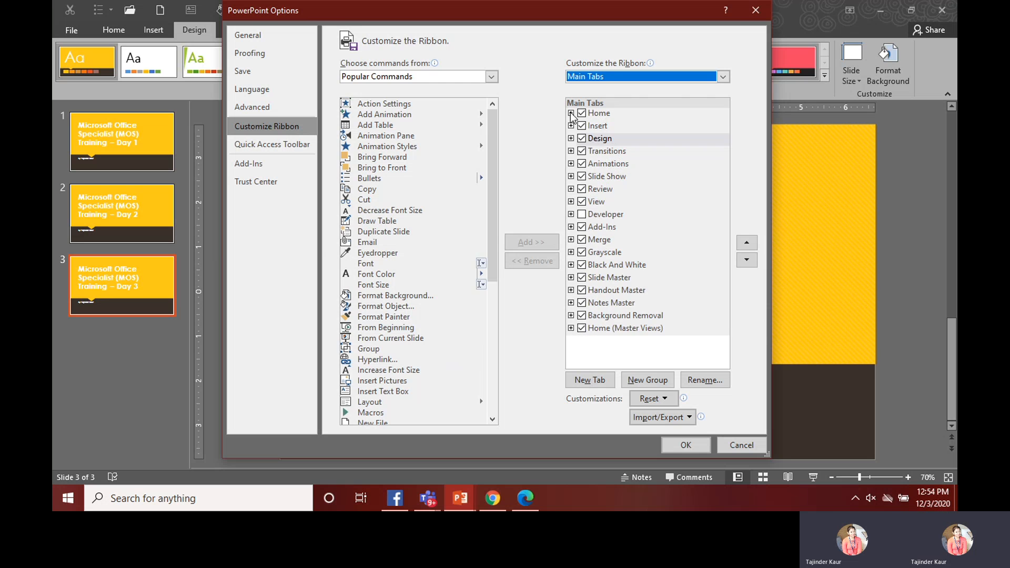
{"action": "left_click", "coordinate": [571, 138]}
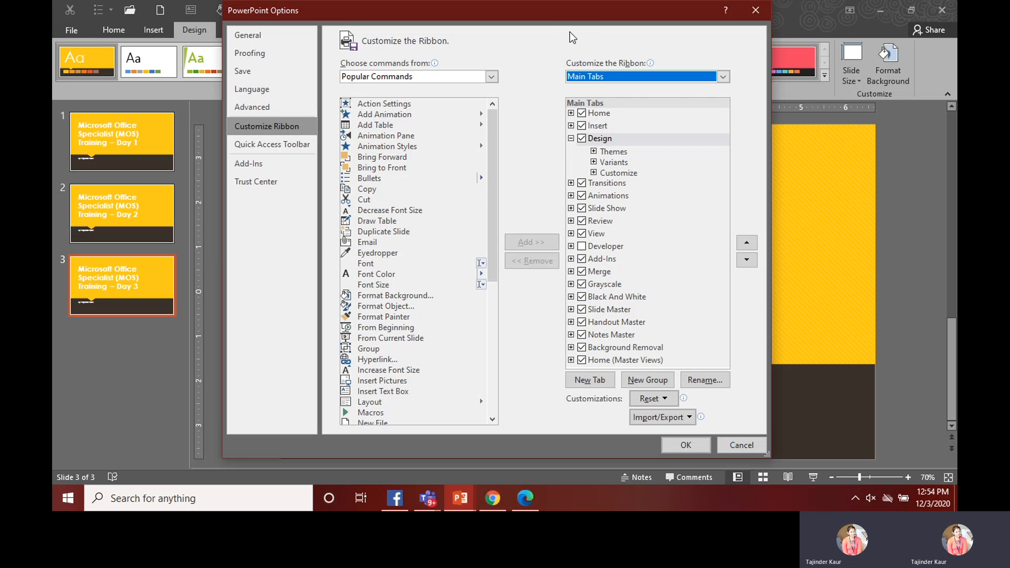
Uncover the ribbon behind the options window and compare it with the Design tab's Themes, Variants and Customize groups
{"action": "left_click_drag", "start_coordinate": [566, 6], "coordinate": [573, 117]}
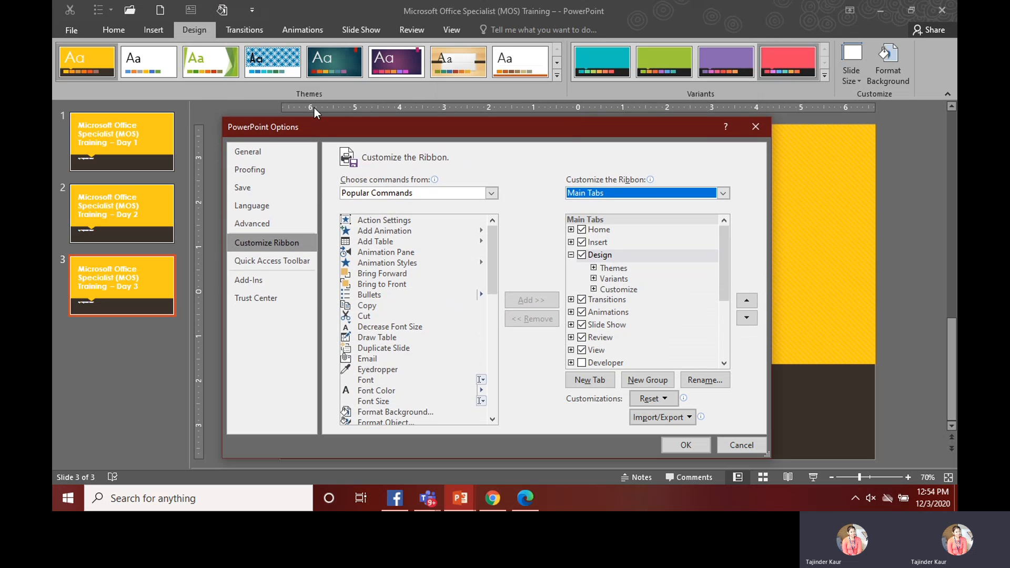
{"action": "left_click", "coordinate": [611, 268]}
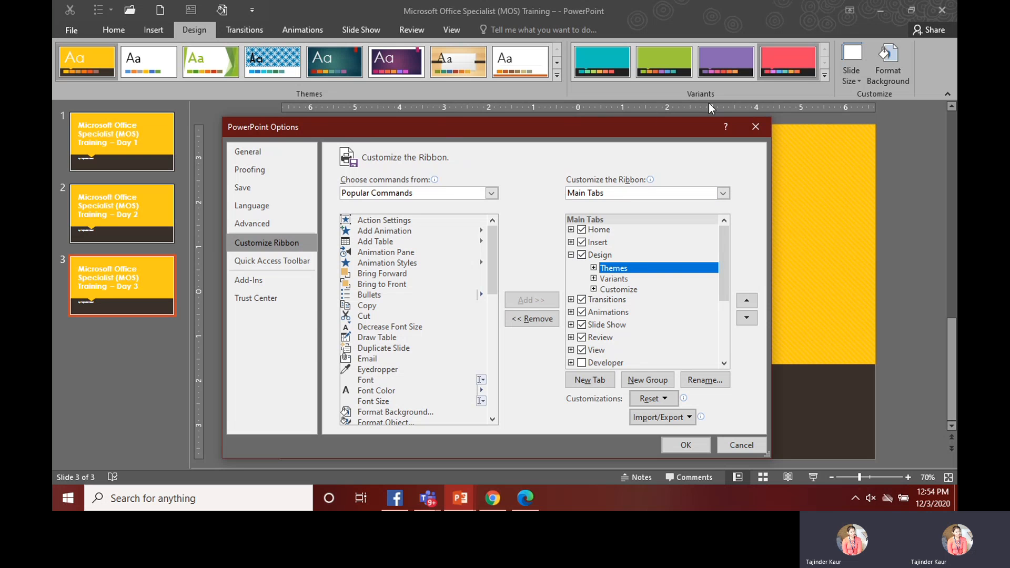
{"action": "left_click", "coordinate": [612, 279]}
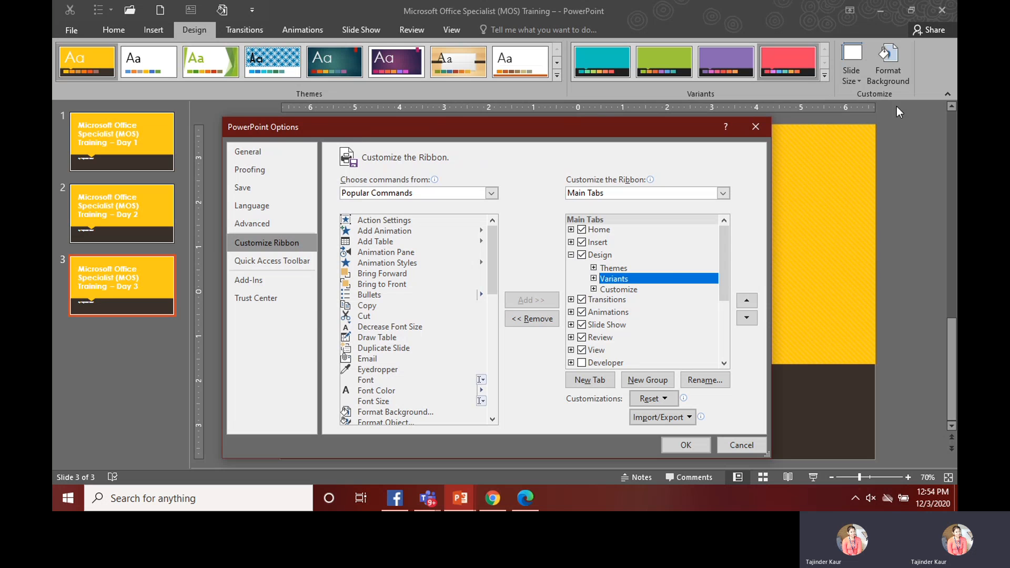
{"action": "left_click", "coordinate": [620, 289]}
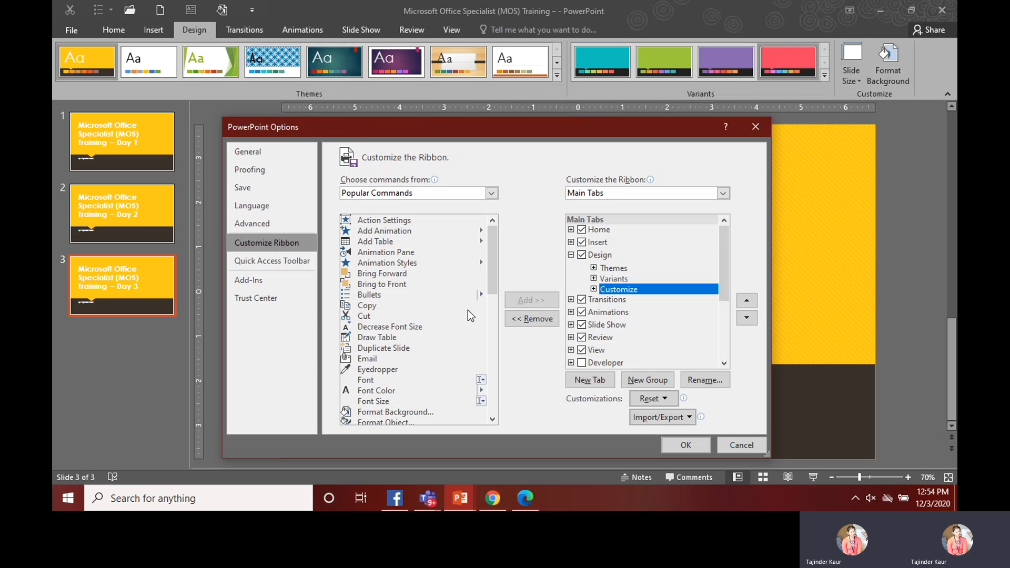
Try to add the Draw Table command to the Design tab's Customize group and check which commands that group holds
{"action": "left_click", "coordinate": [383, 339]}
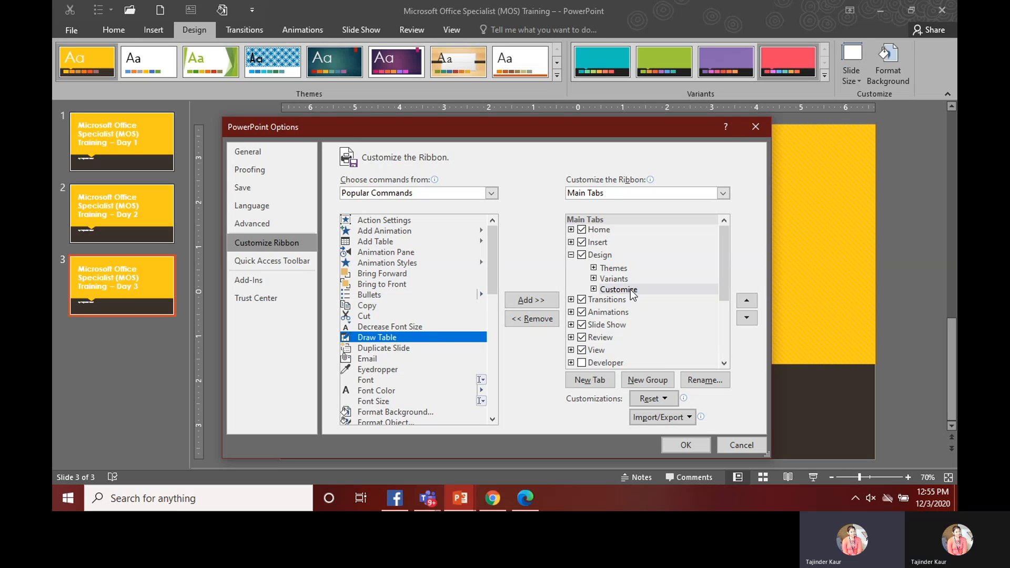
{"action": "left_click", "coordinate": [537, 304]}
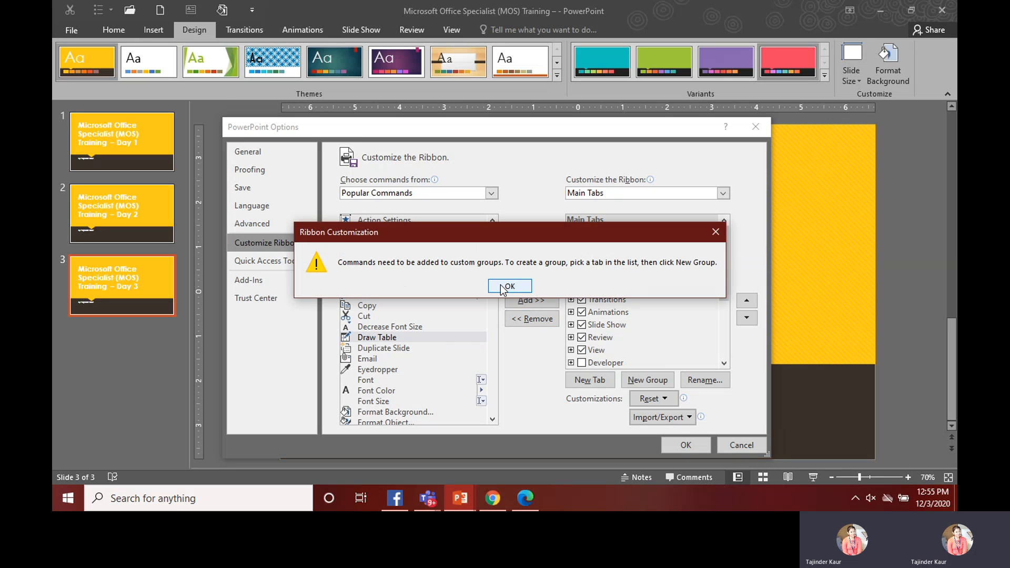
{"action": "left_click", "coordinate": [508, 286]}
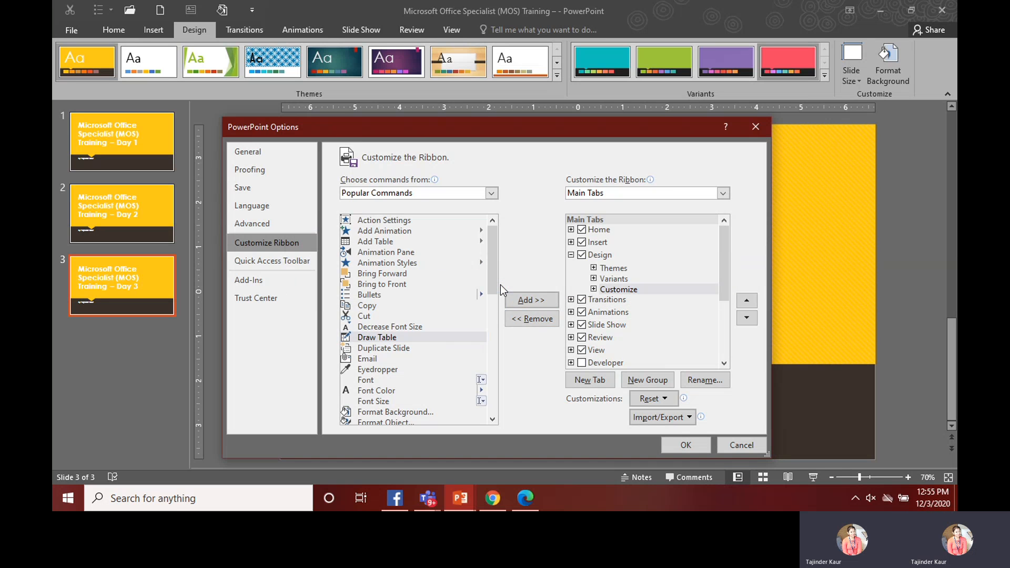
{"action": "left_click", "coordinate": [593, 290]}
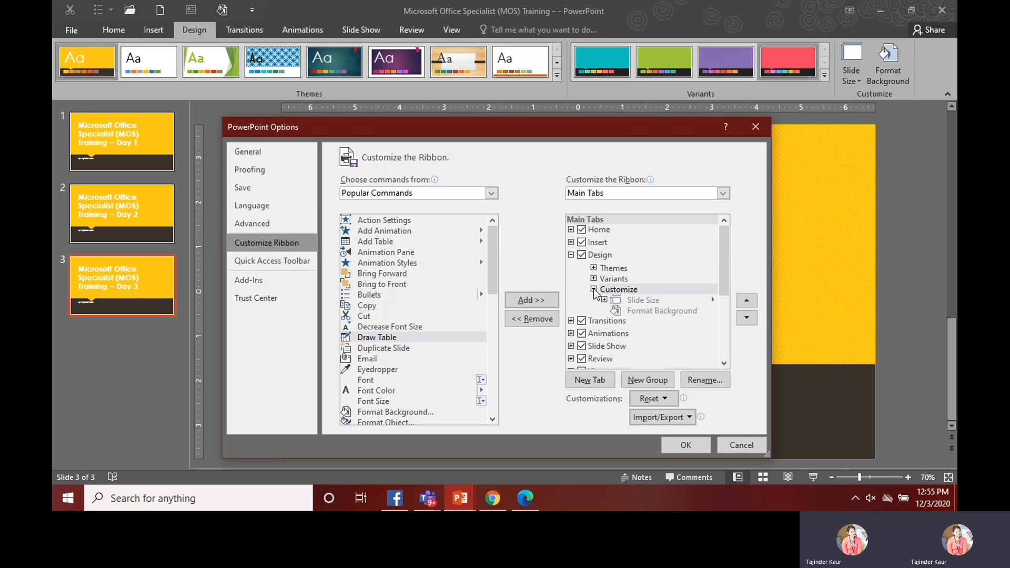
{"action": "left_click", "coordinate": [594, 289]}
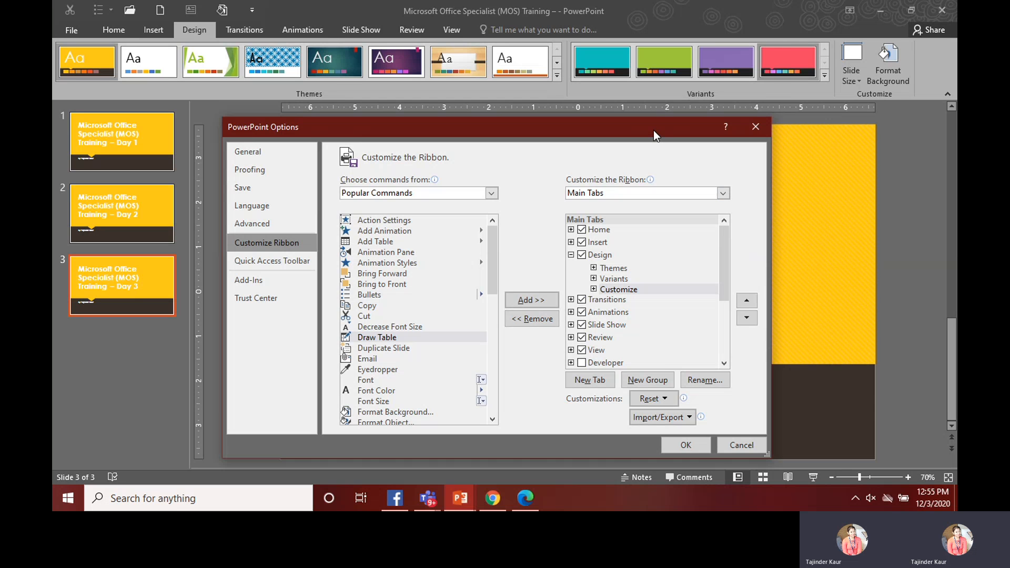
Reposition and enlarge the options window, and review the Reset and Import/Export choices for ribbon customizations
{"action": "left_click_drag", "start_coordinate": [653, 130], "coordinate": [655, 21]}
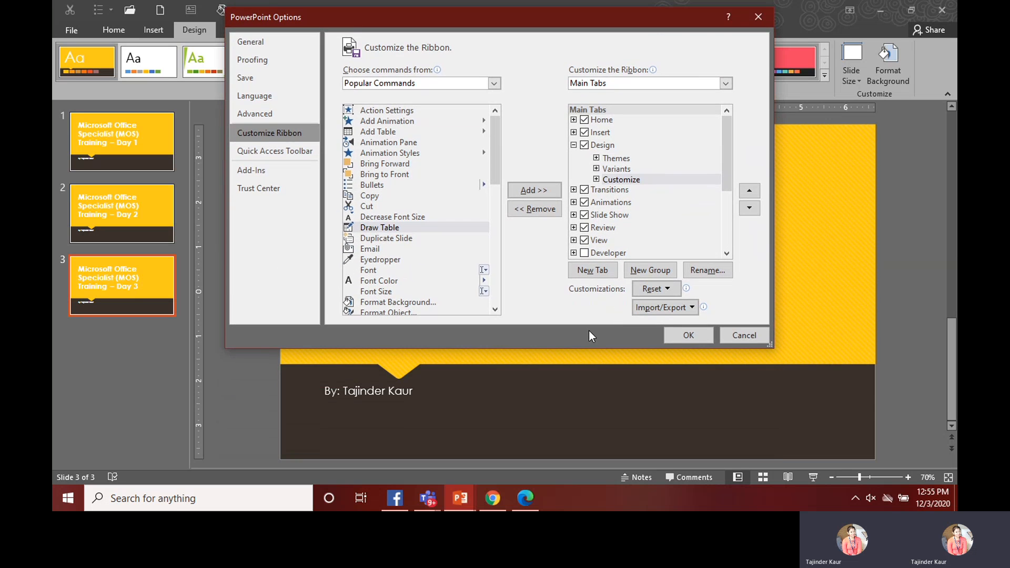
{"action": "left_click_drag", "start_coordinate": [585, 348], "coordinate": [586, 483]}
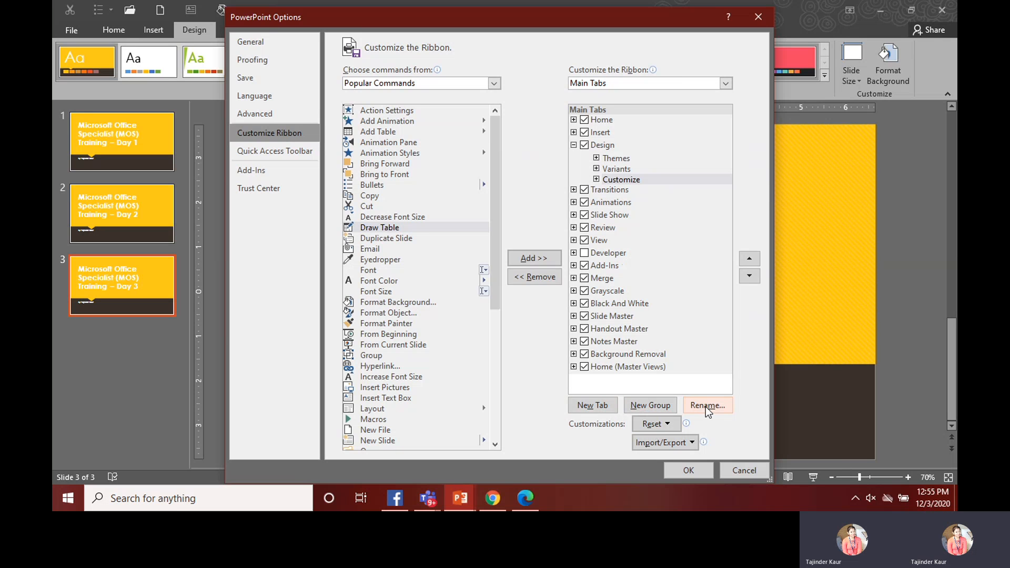
{"action": "left_click", "coordinate": [672, 424]}
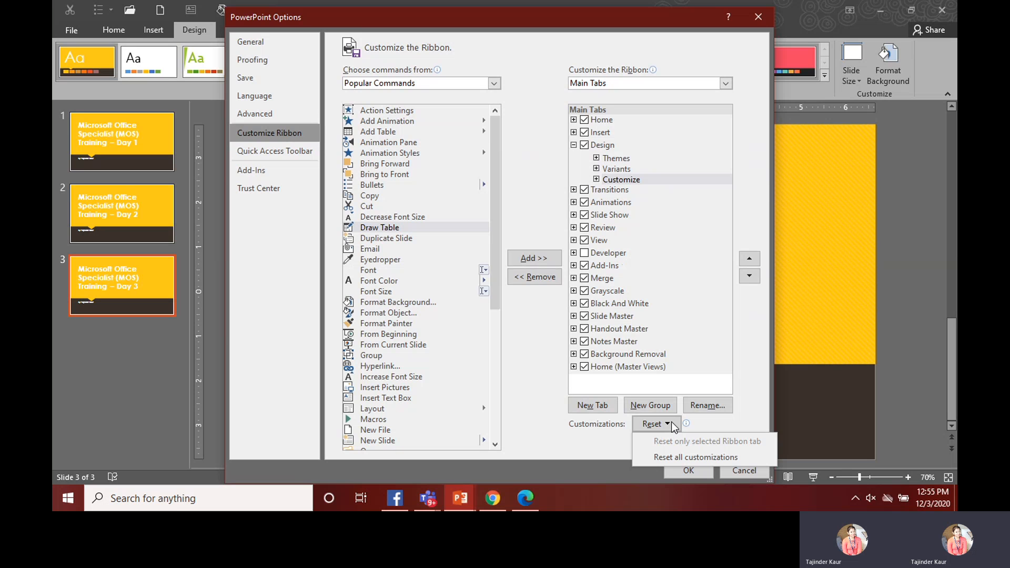
{"action": "left_click", "coordinate": [727, 421]}
{"action": "left_click", "coordinate": [687, 443]}
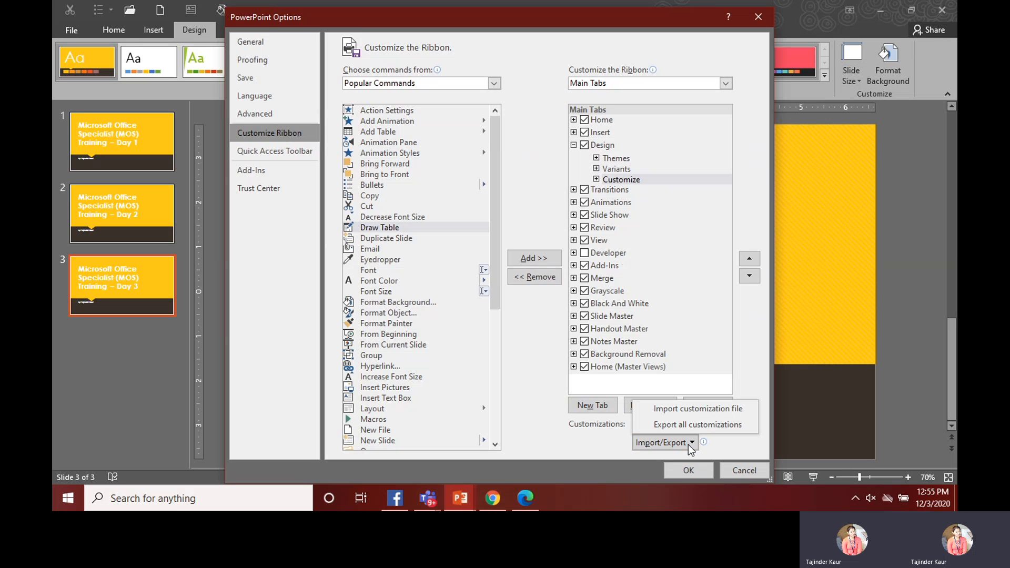
{"action": "left_click", "coordinate": [746, 384]}
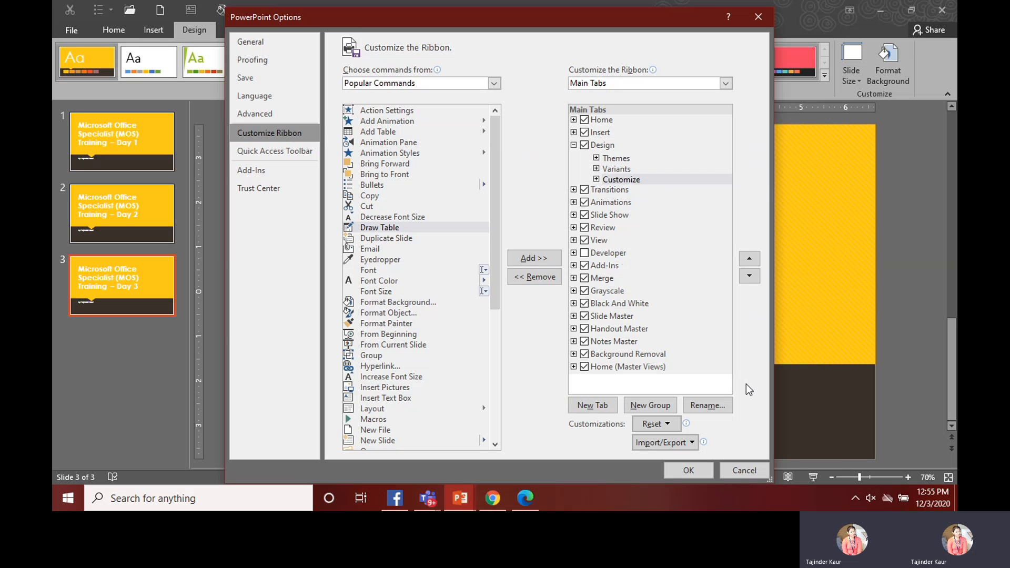
Add a new custom tab after Add-Ins in the Main Tabs and select it
{"action": "left_click", "coordinate": [595, 405]}
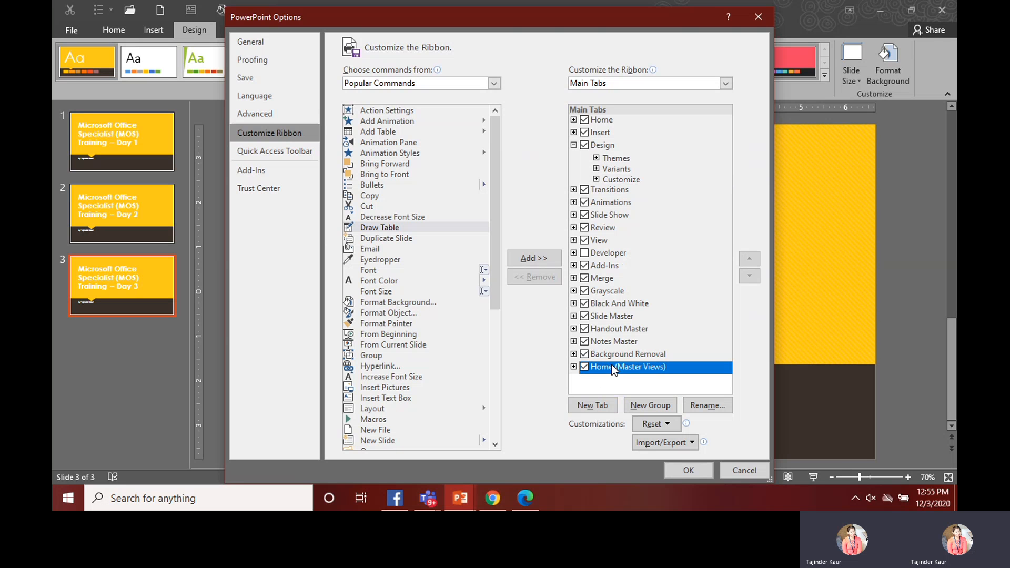
{"action": "left_click", "coordinate": [608, 407]}
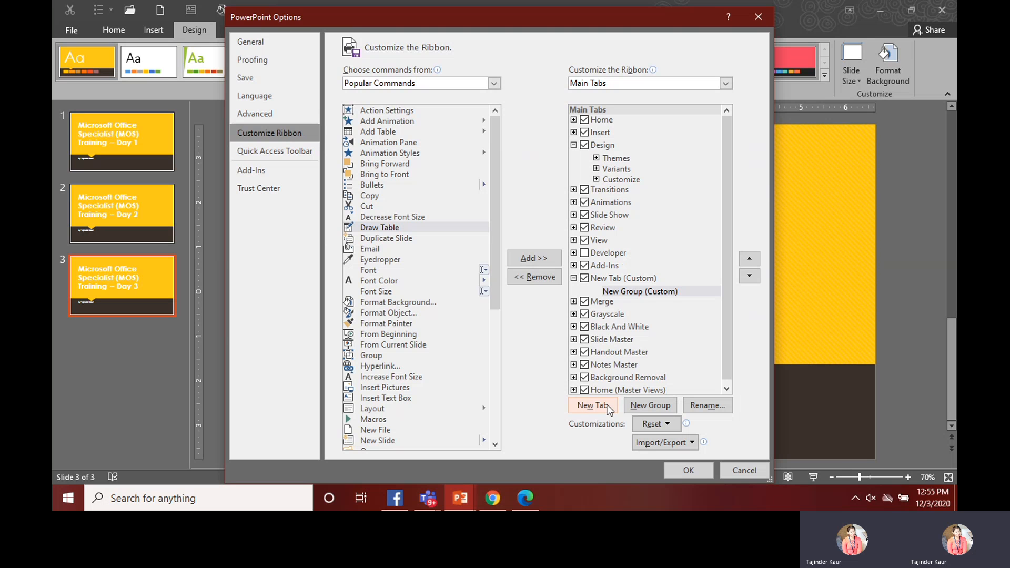
{"action": "left_click", "coordinate": [616, 279]}
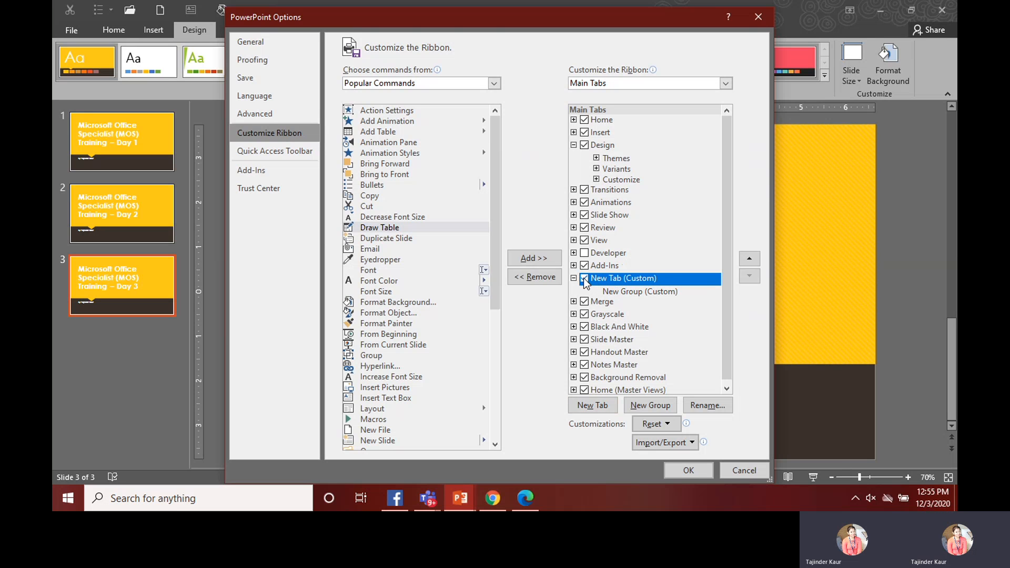
Rename the new custom tab after Add-Ins with the presenter's first name
{"action": "left_click", "coordinate": [574, 278]}
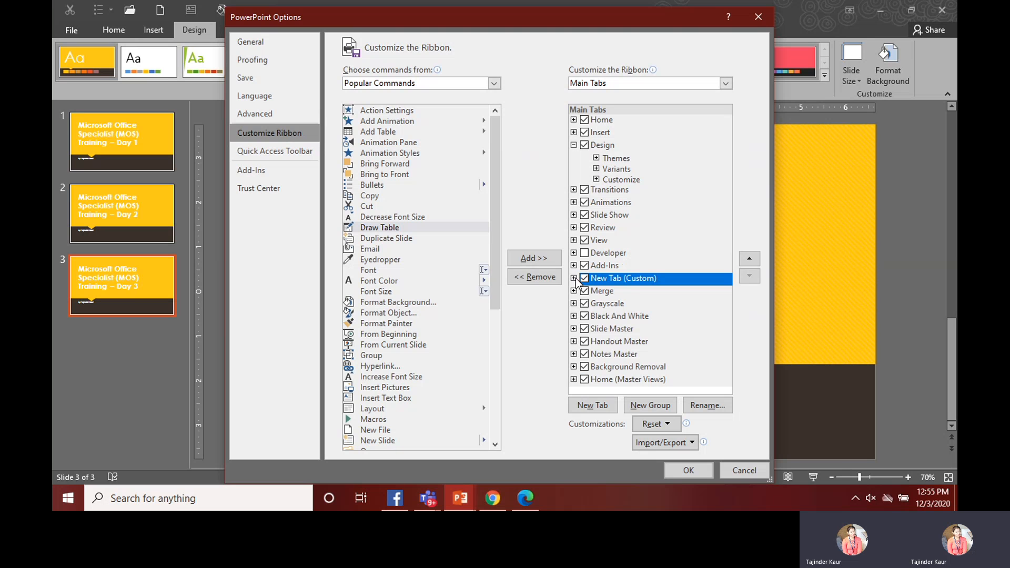
{"action": "left_click", "coordinate": [573, 278]}
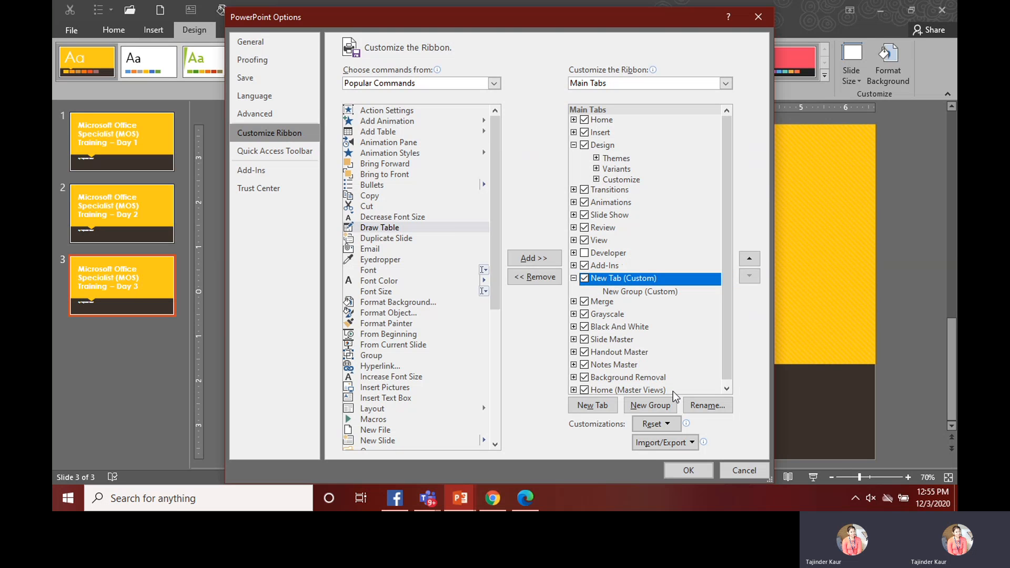
{"action": "left_click", "coordinate": [704, 404]}
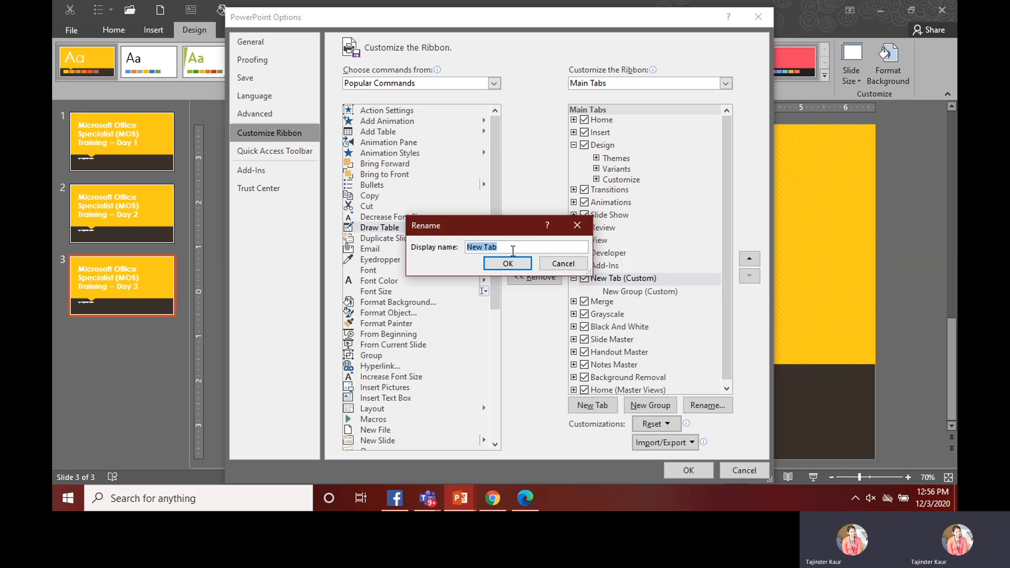
{"action": "type", "text": "Tajinder"}
{"action": "left_click", "coordinate": [492, 267]}
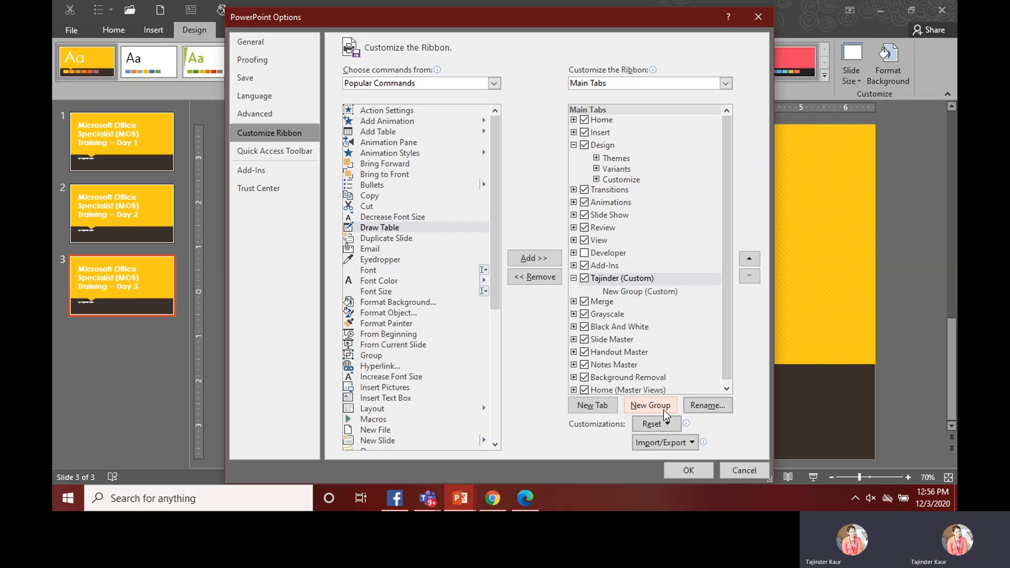
Add a second group to the renamed custom tab and rename its first group as Art1
{"action": "left_click", "coordinate": [665, 283]}
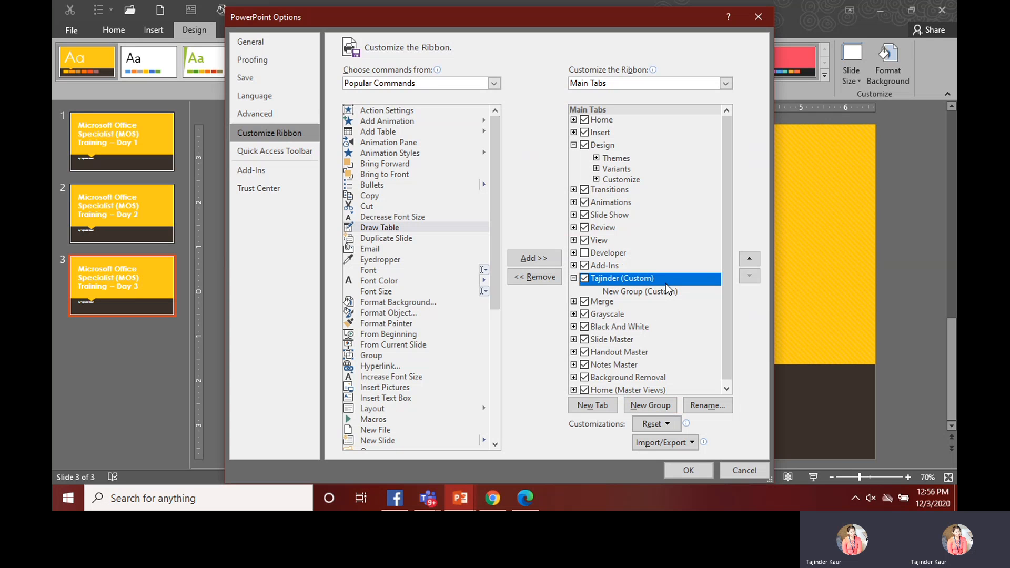
{"action": "left_click", "coordinate": [644, 405]}
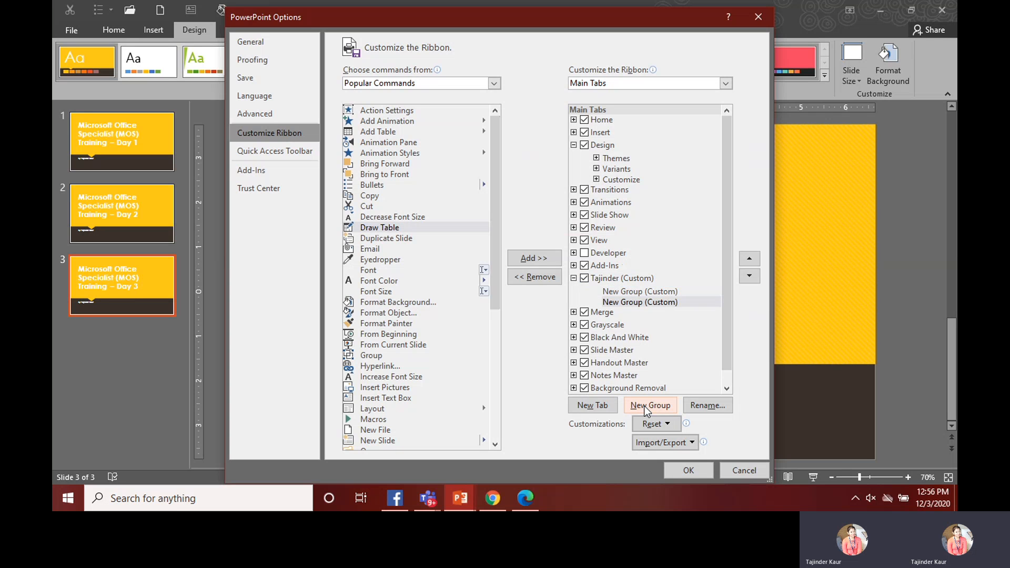
{"action": "left_click", "coordinate": [645, 293]}
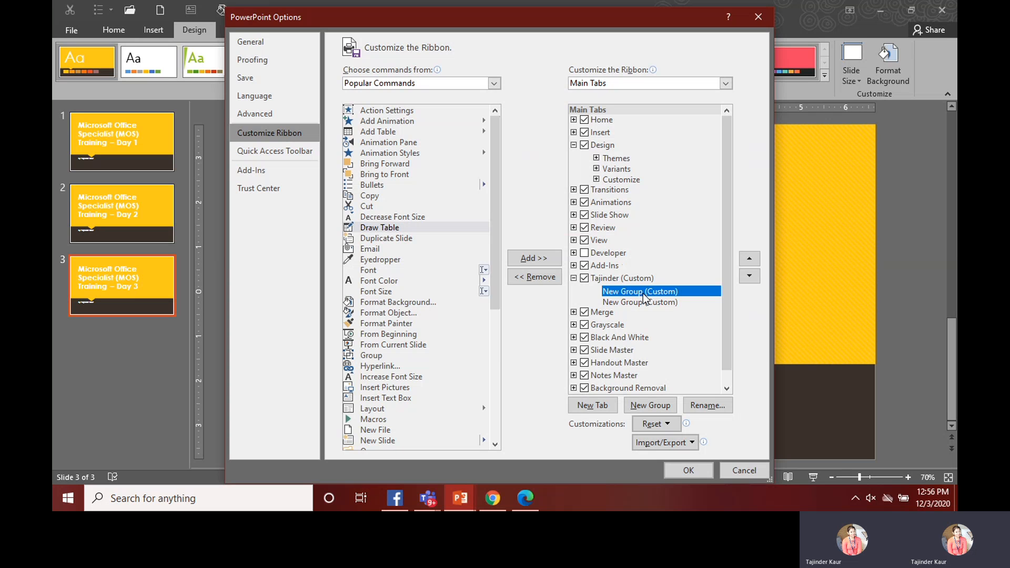
{"action": "left_click", "coordinate": [714, 408]}
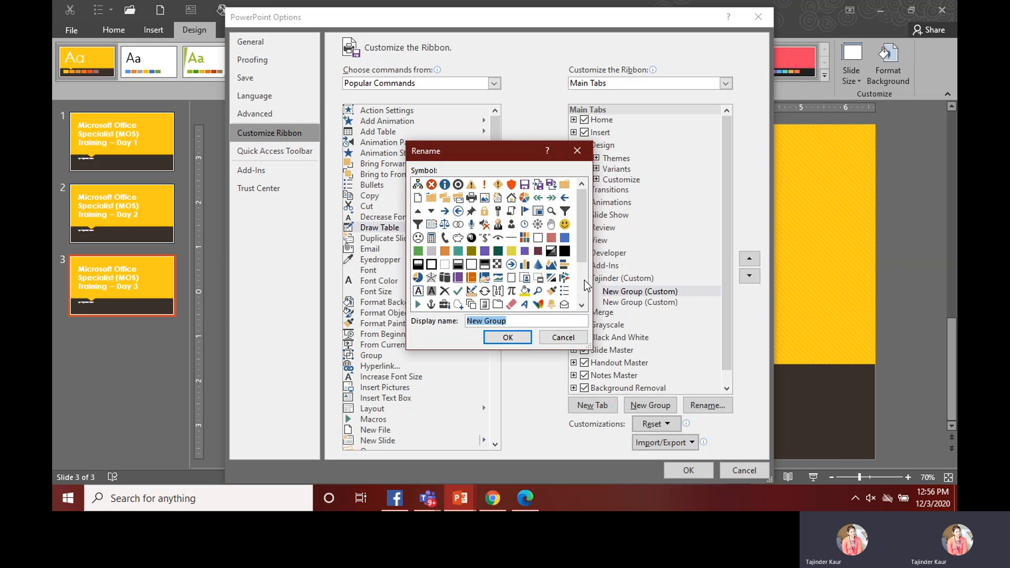
{"action": "left_click", "coordinate": [585, 284]}
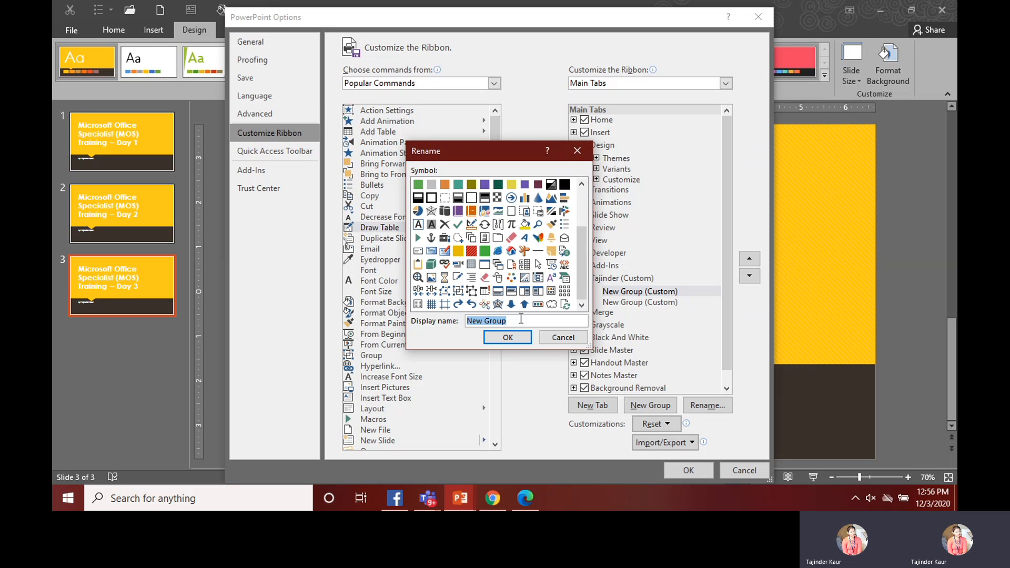
{"action": "type", "text": "Art1"}
{"action": "left_click", "coordinate": [524, 340]}
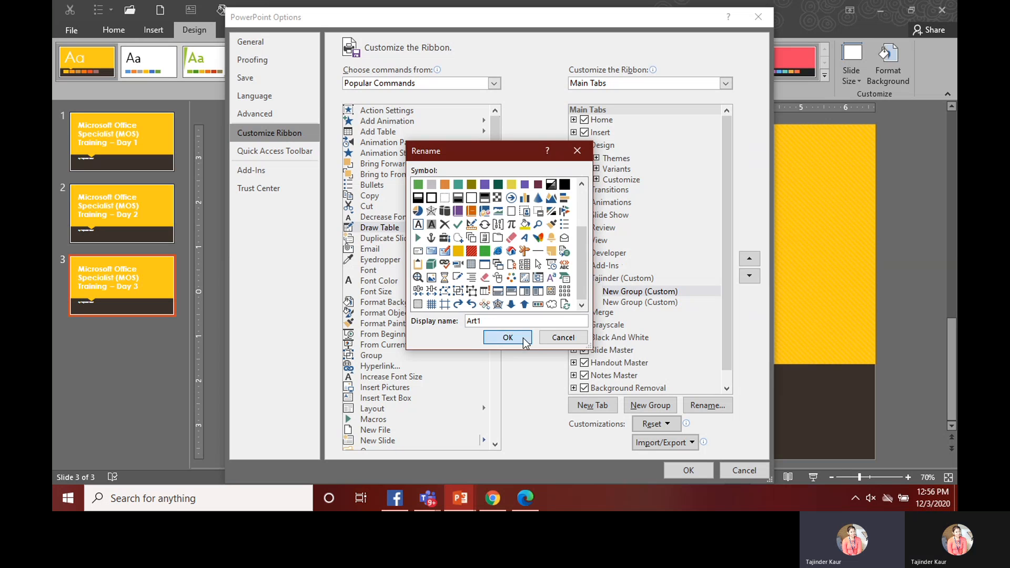
Rename the custom tab's second group as Art 2
{"action": "left_click", "coordinate": [643, 303]}
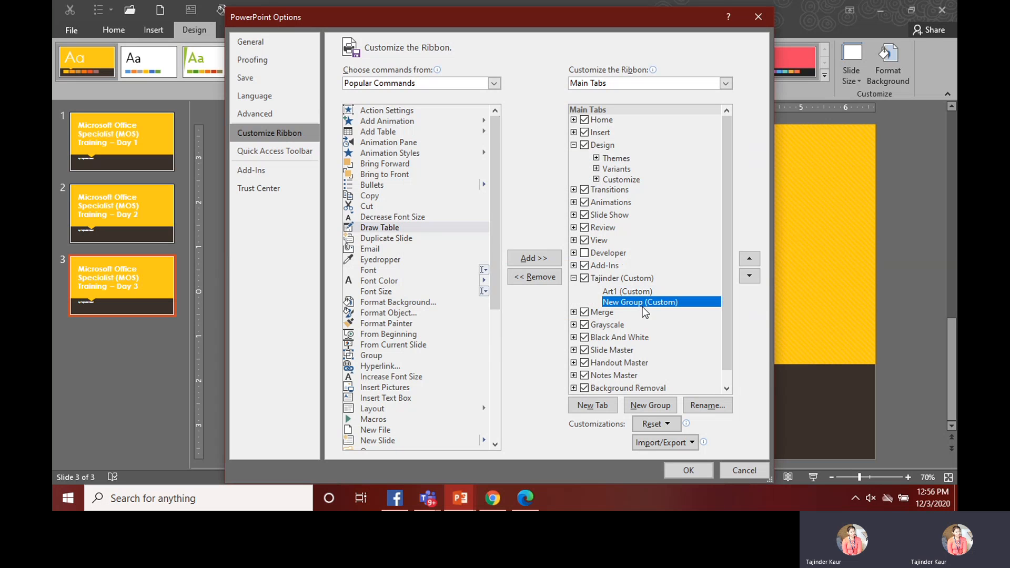
{"action": "left_click", "coordinate": [706, 405]}
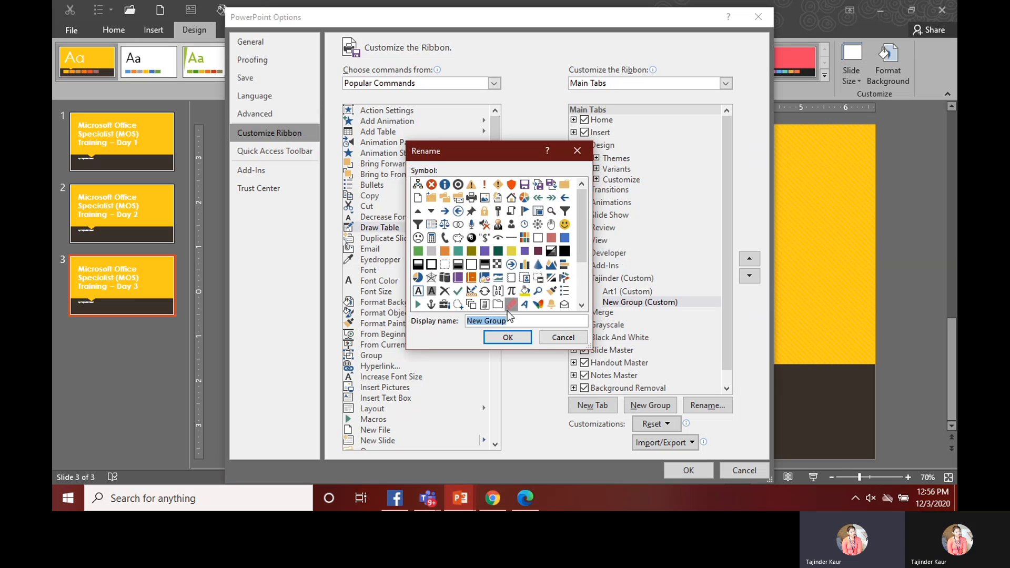
{"action": "type", "text": "Art 2"}
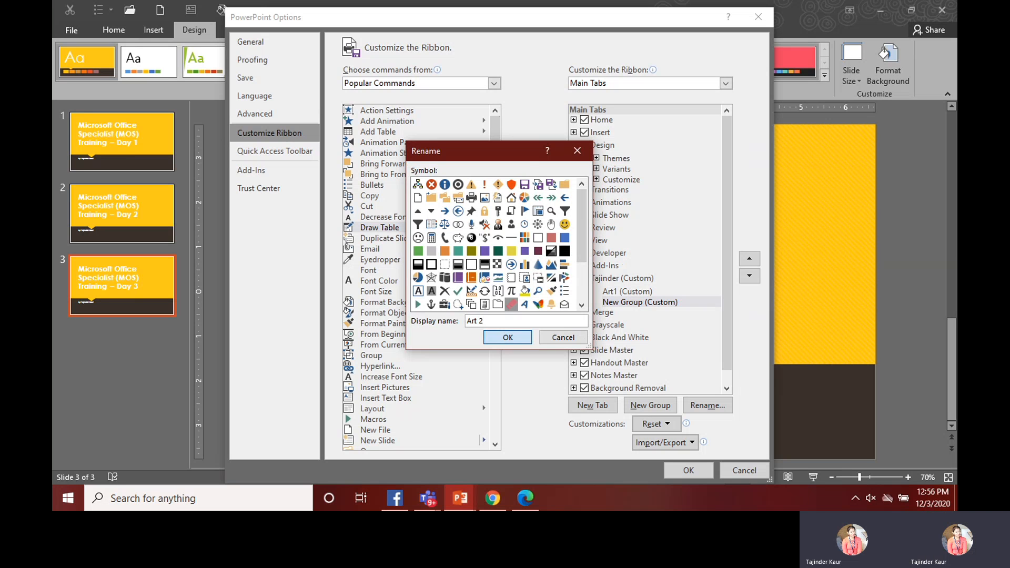
{"action": "left_click", "coordinate": [507, 337]}
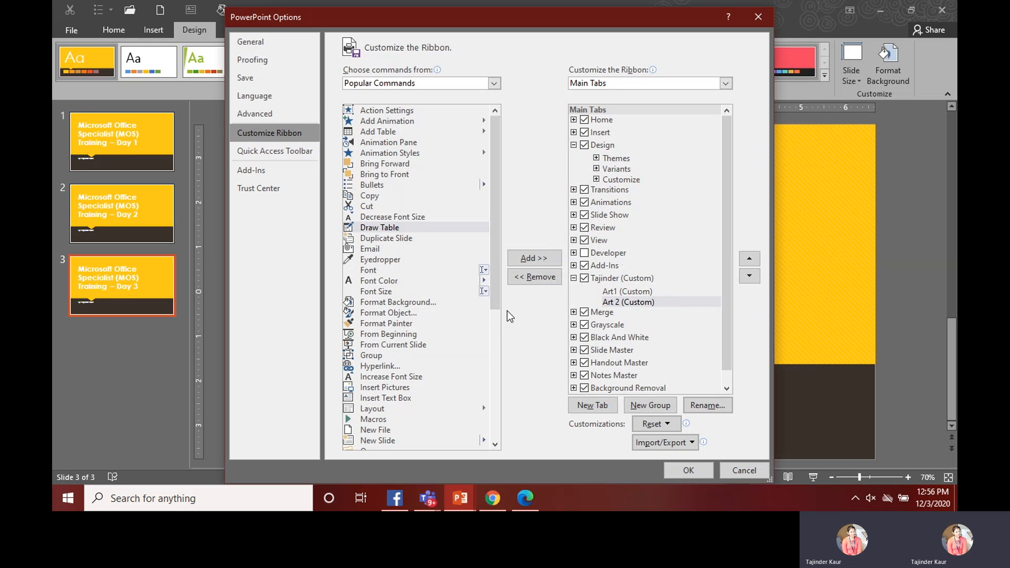
Add the Email, Duplicate Slide, Decrease Font Size, Copy and Group commands to the Art1 group
{"action": "left_click", "coordinate": [626, 292]}
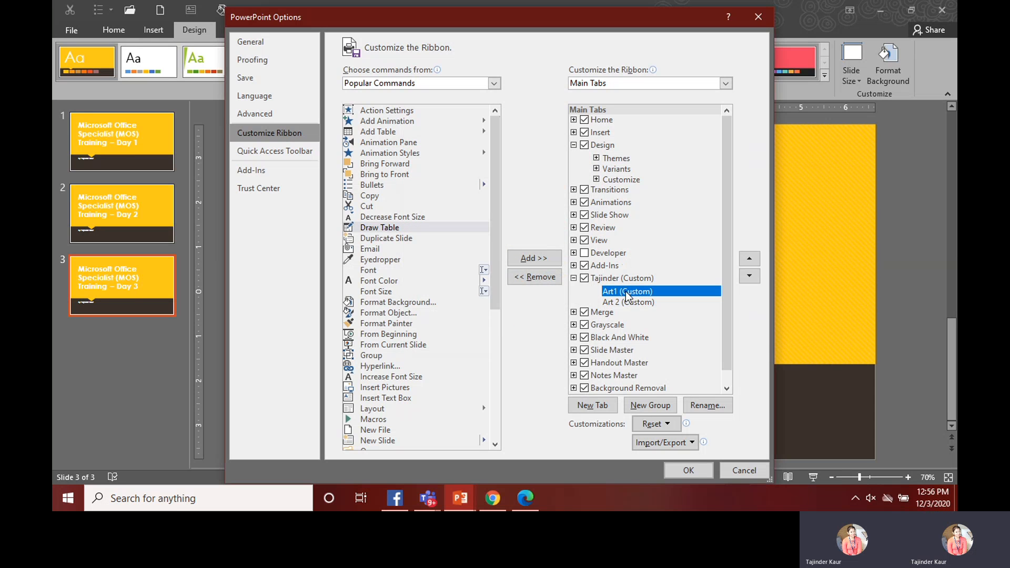
{"action": "left_click", "coordinate": [399, 246]}
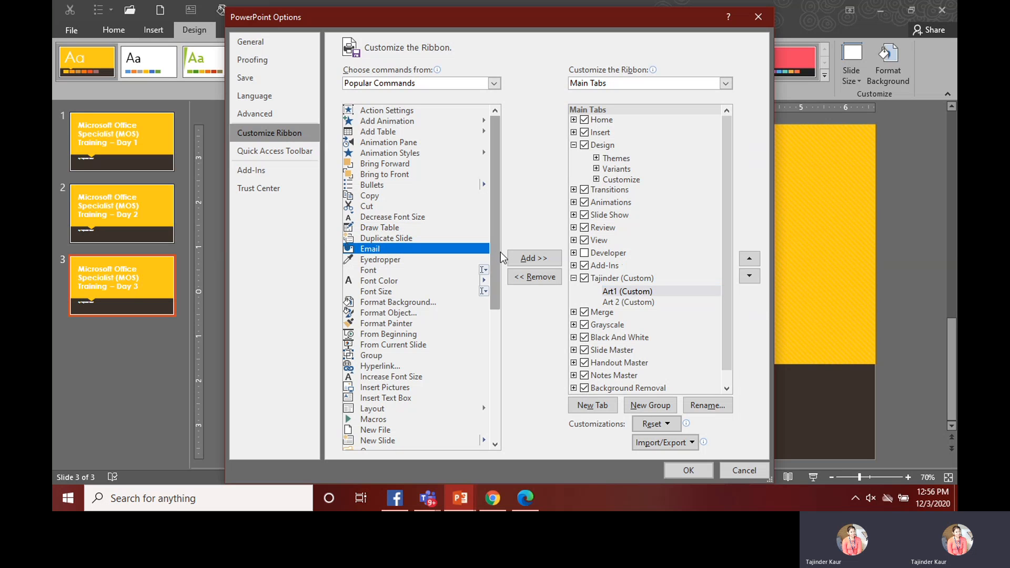
{"action": "left_click", "coordinate": [525, 258]}
{"action": "left_click", "coordinate": [431, 239]}
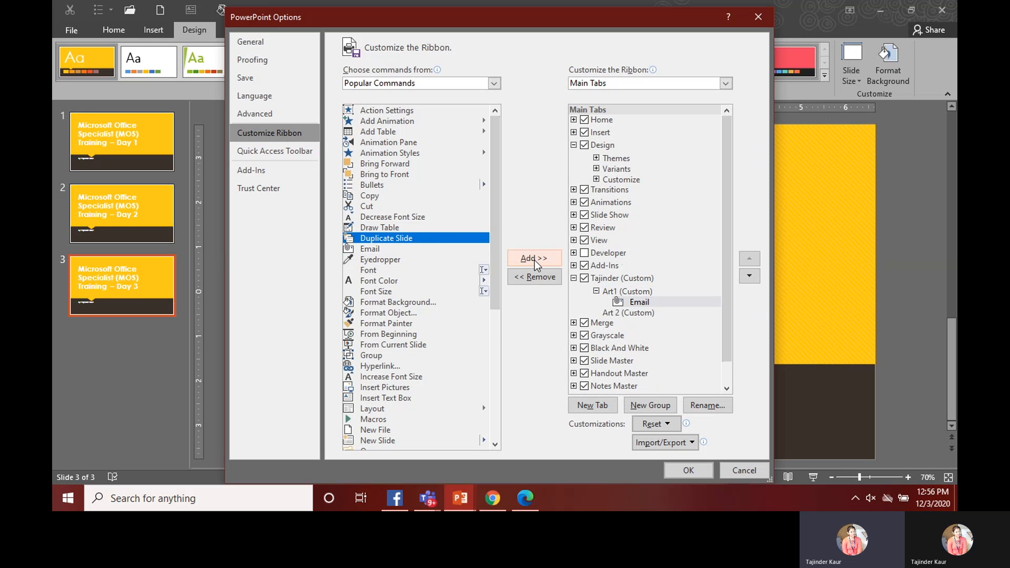
{"action": "left_click", "coordinate": [534, 260]}
{"action": "left_click", "coordinate": [425, 217]}
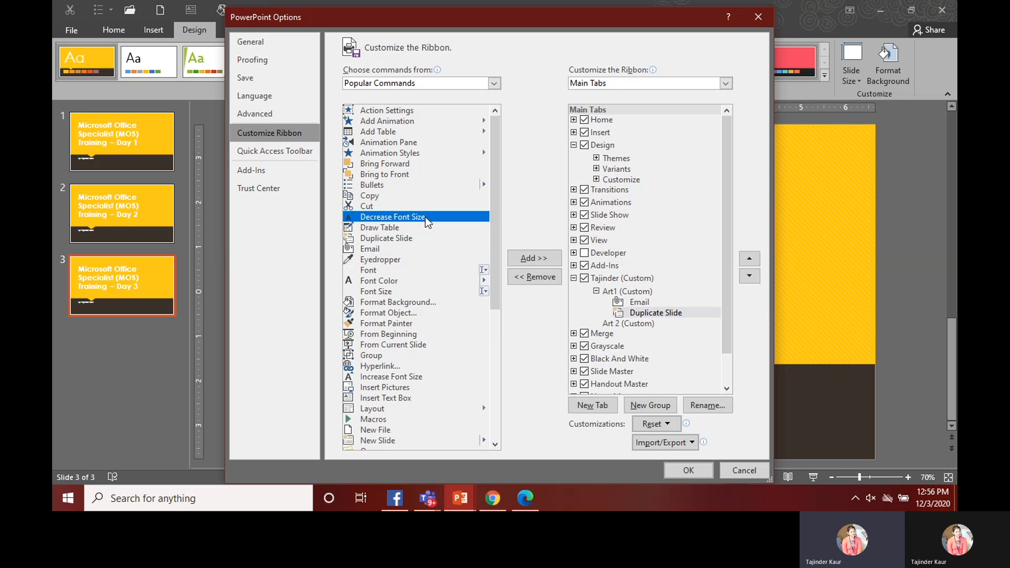
{"action": "left_click", "coordinate": [528, 260]}
{"action": "left_click", "coordinate": [402, 197]}
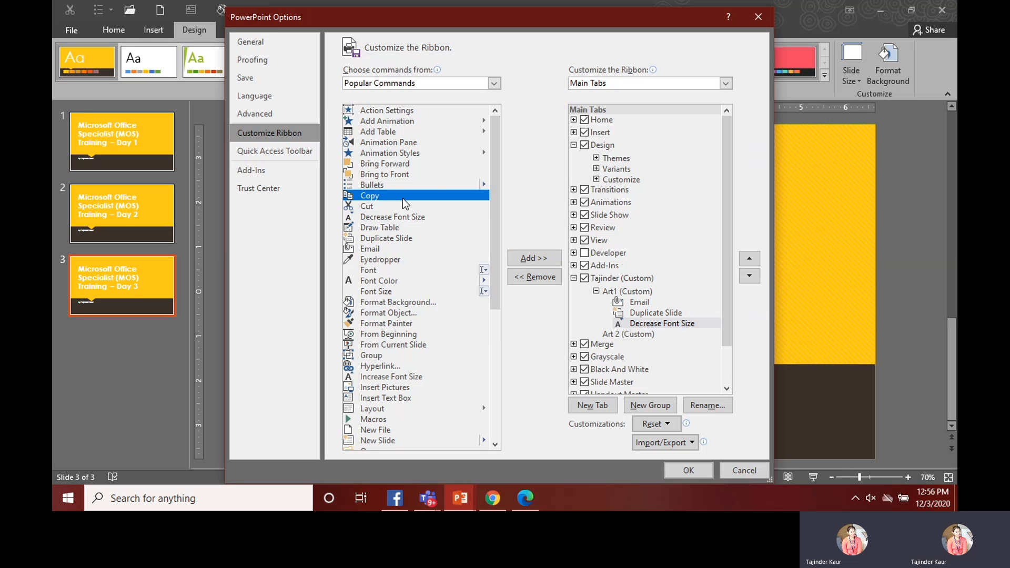
{"action": "left_click", "coordinate": [530, 257]}
{"action": "left_click", "coordinate": [408, 358]}
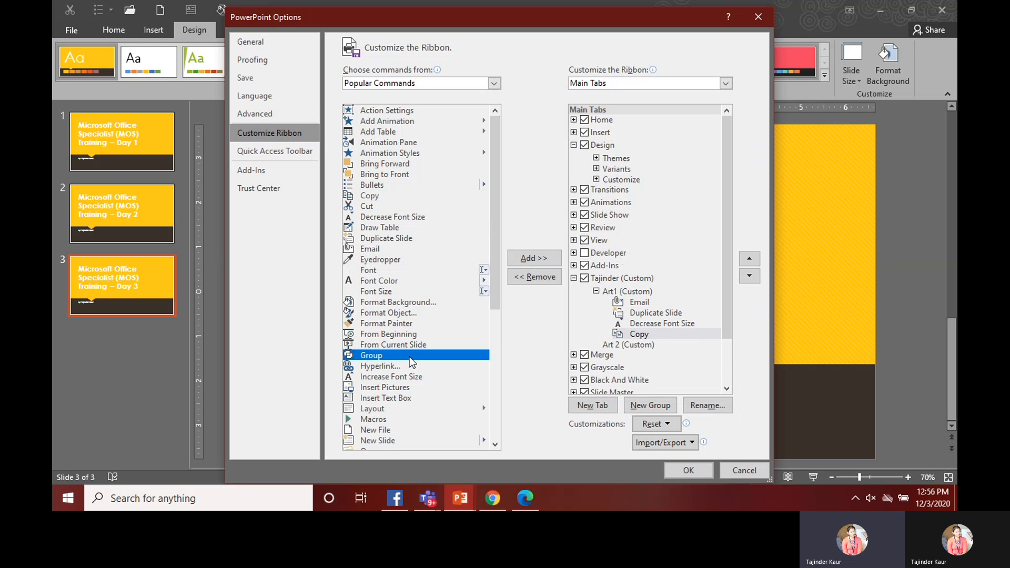
{"action": "left_click", "coordinate": [523, 260]}
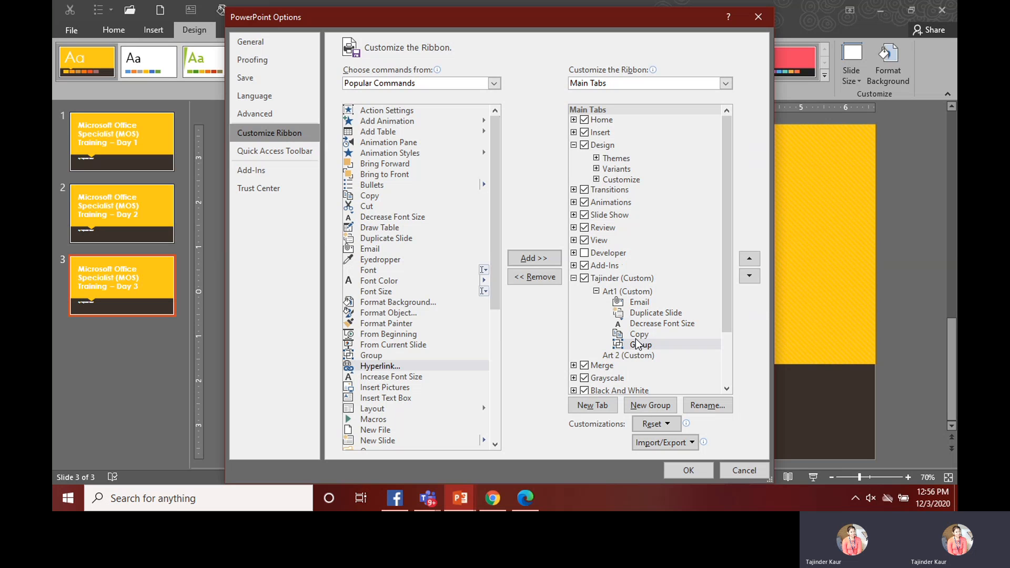
Add the Bullets, Decrease Font Size, Add Animation and Add Table commands to the Art 2 group
{"action": "left_click", "coordinate": [631, 354]}
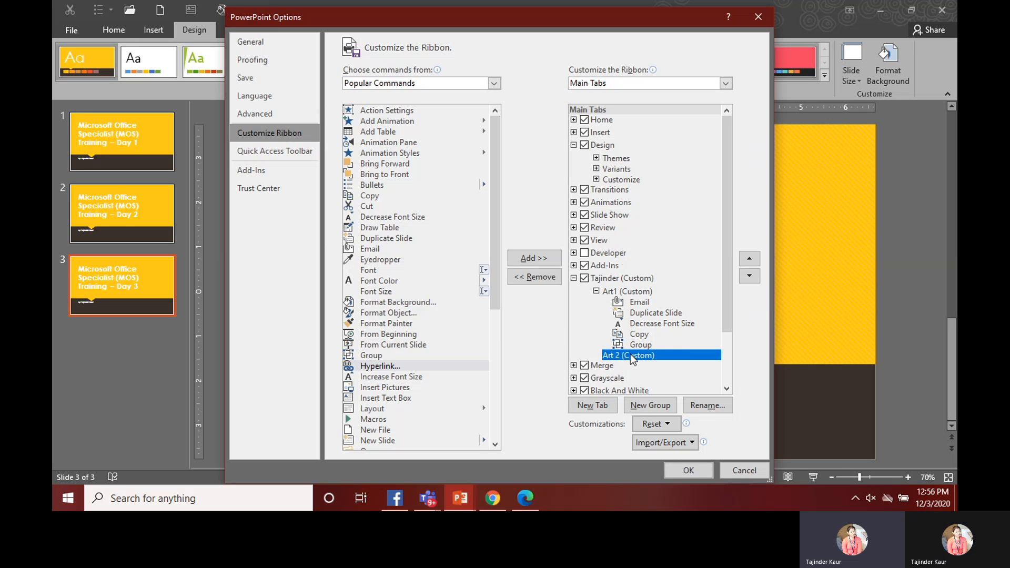
{"action": "left_click", "coordinate": [376, 187]}
{"action": "left_click", "coordinate": [522, 260]}
{"action": "left_click", "coordinate": [409, 215]}
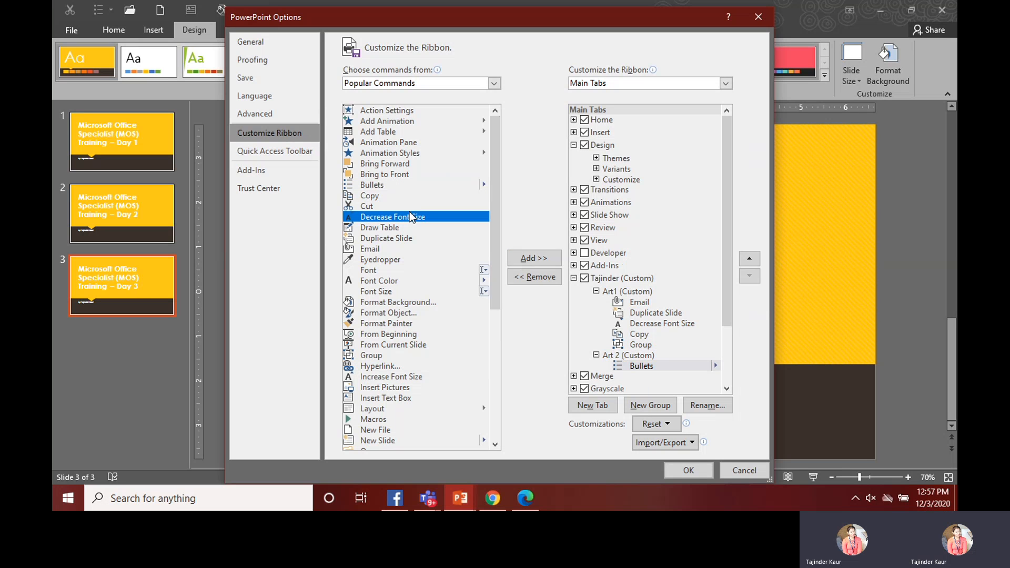
{"action": "left_click", "coordinate": [527, 260]}
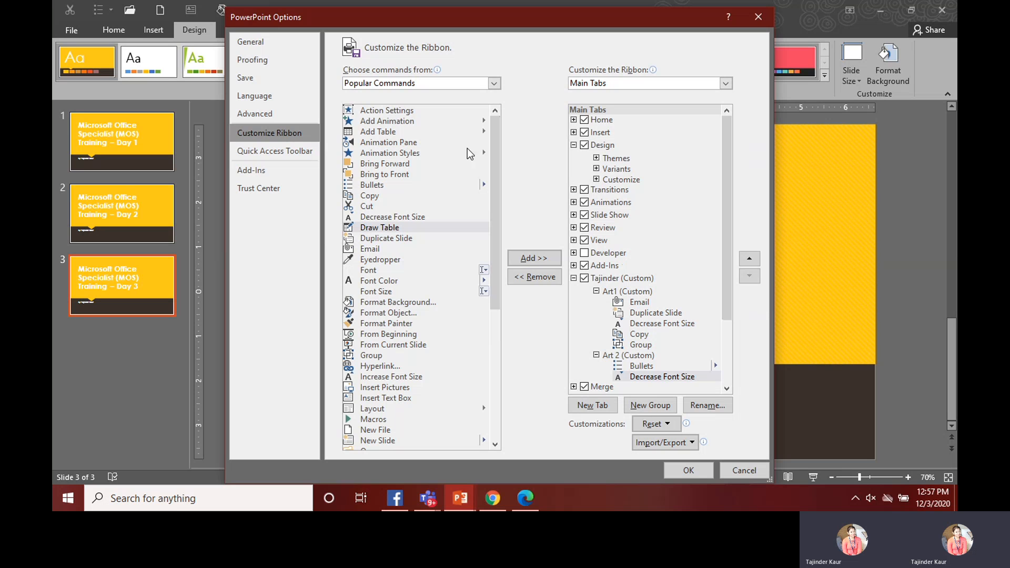
{"action": "left_click", "coordinate": [442, 123]}
{"action": "left_click", "coordinate": [547, 257]}
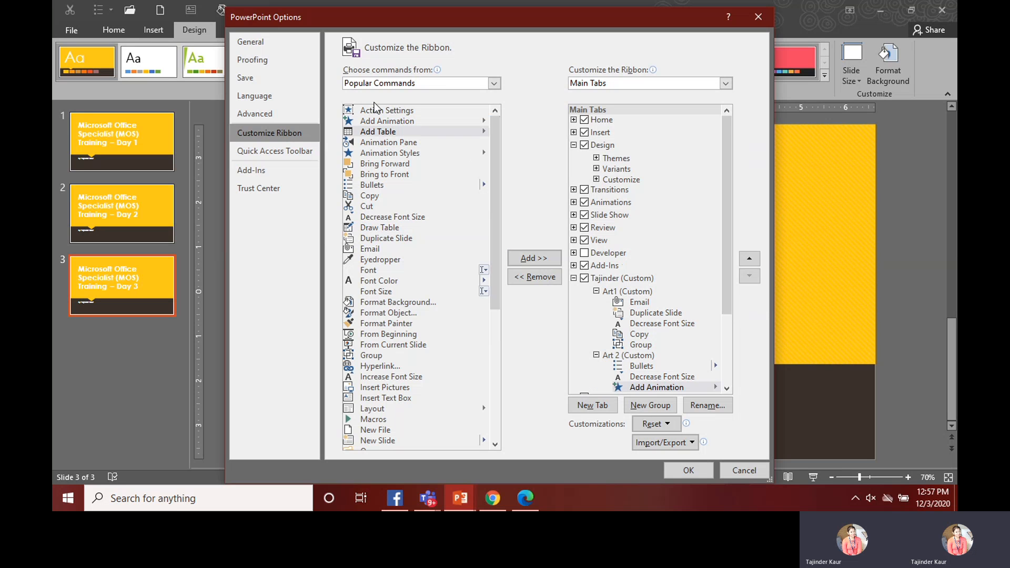
{"action": "left_click", "coordinate": [516, 257]}
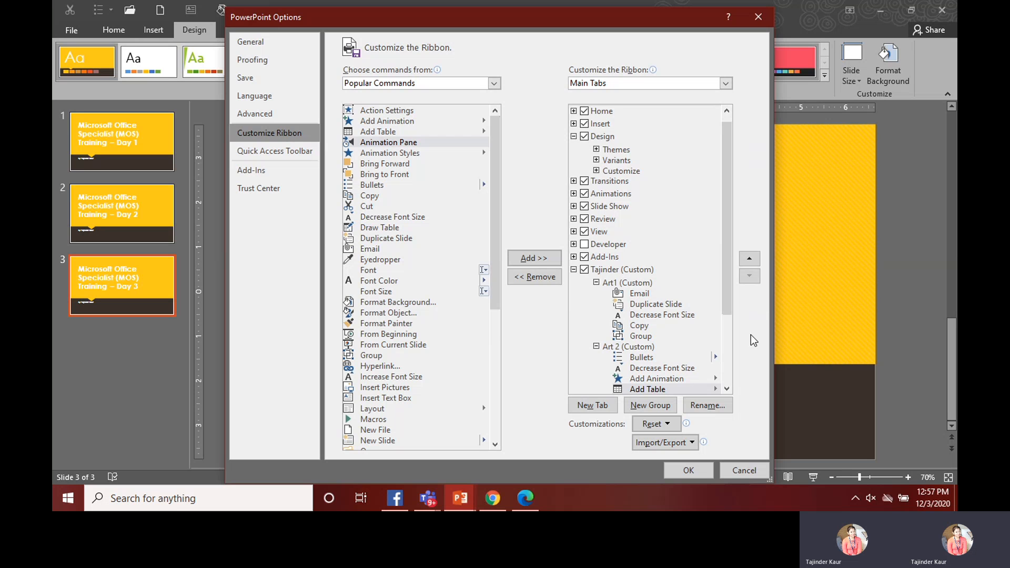
Apply the ribbon customizations and display the new custom tab with its Art1 and Art 2 groups
{"action": "left_click", "coordinate": [726, 341]}
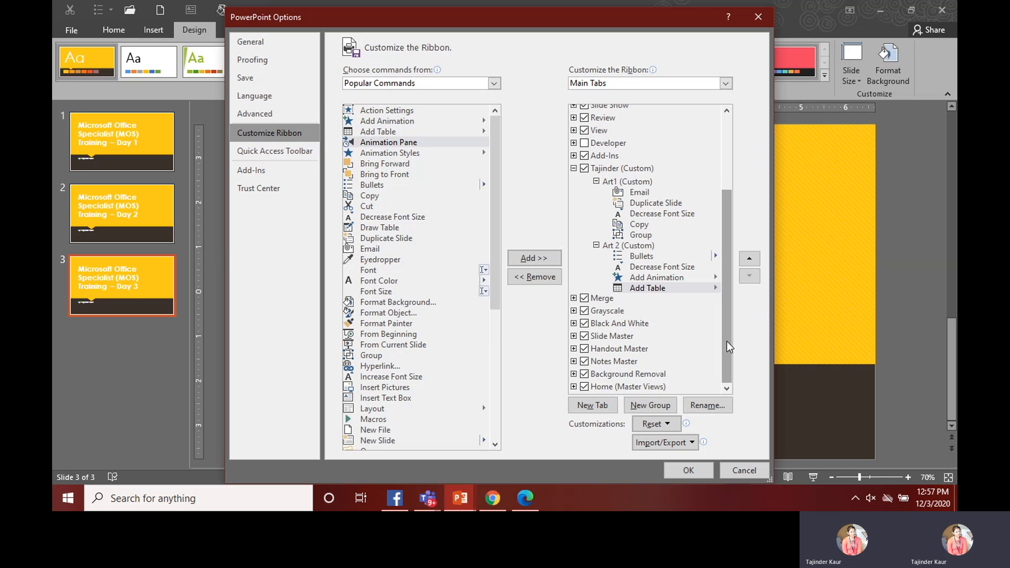
{"action": "left_click", "coordinate": [685, 470]}
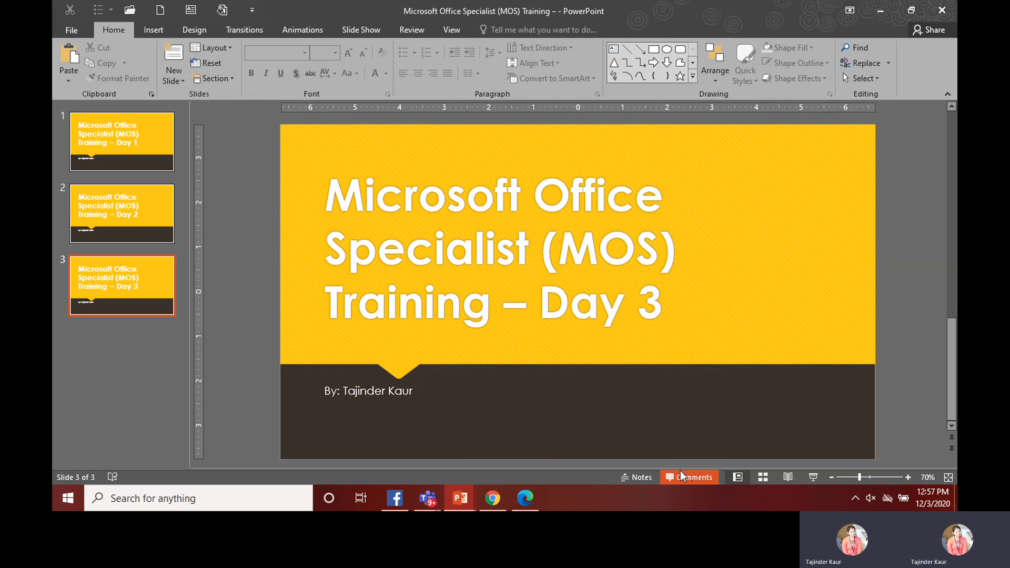
{"action": "left_click", "coordinate": [194, 30]}
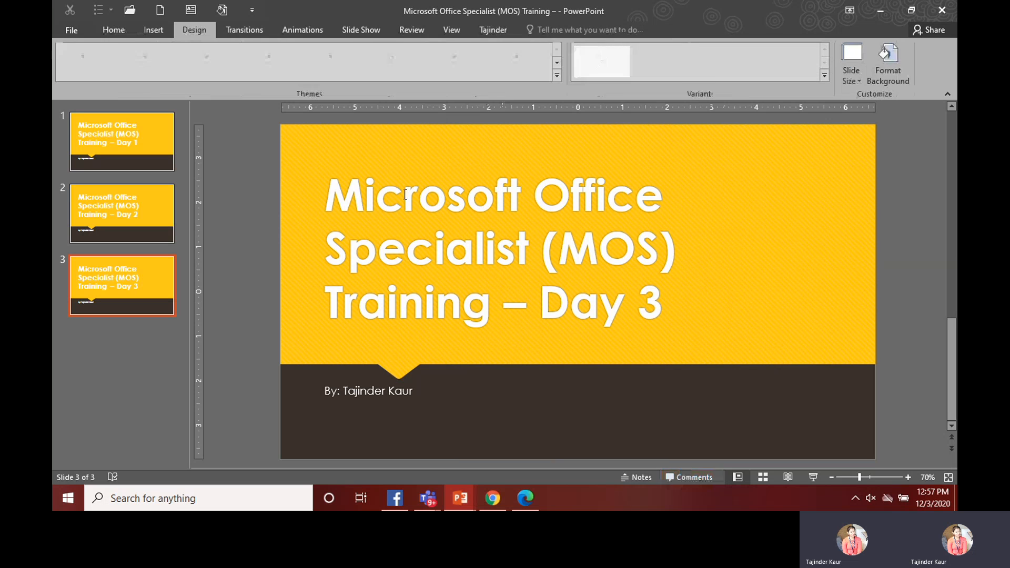
{"action": "left_click", "coordinate": [487, 30]}
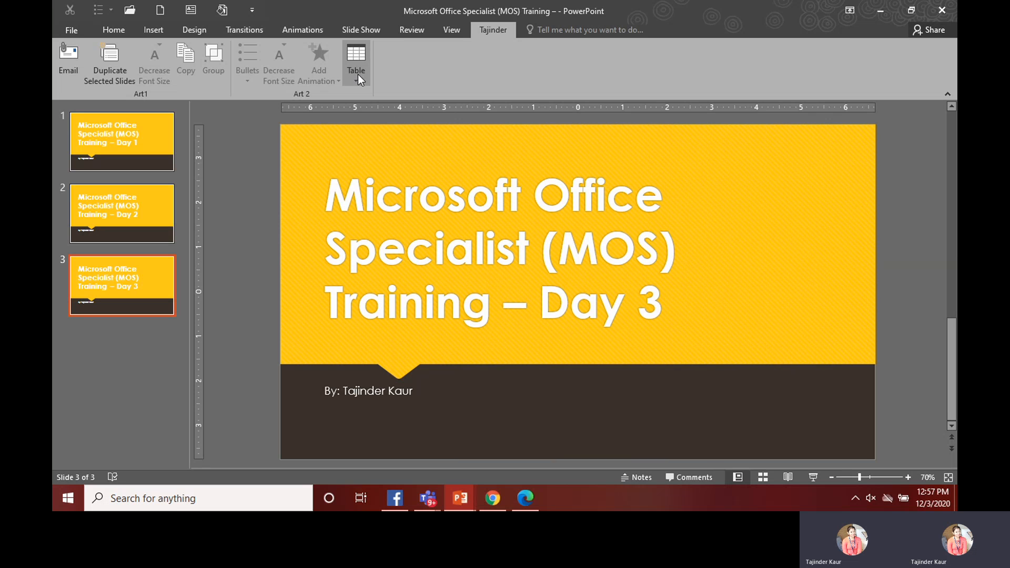
Reopen the PowerPoint options at the Quick Access Toolbar settings and remove Insert Text Box from the toolbar's commands
{"action": "left_click", "coordinate": [70, 30]}
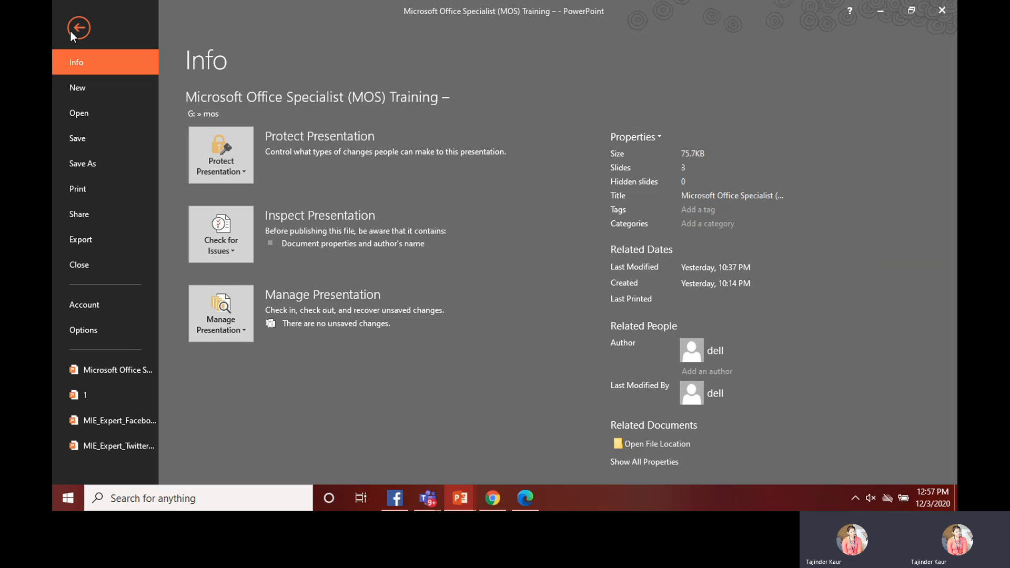
{"action": "left_click", "coordinate": [103, 332]}
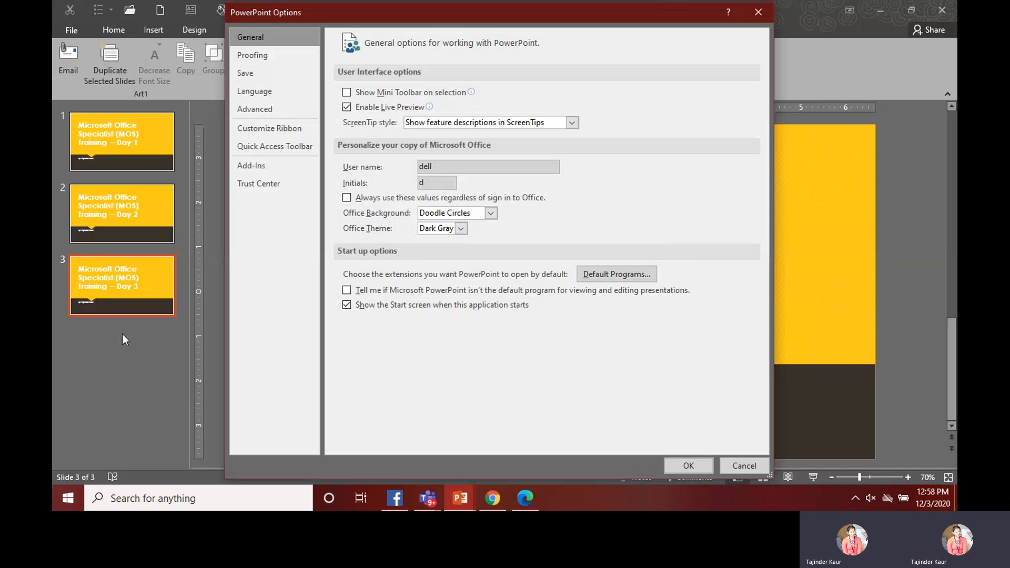
{"action": "left_click", "coordinate": [307, 144]}
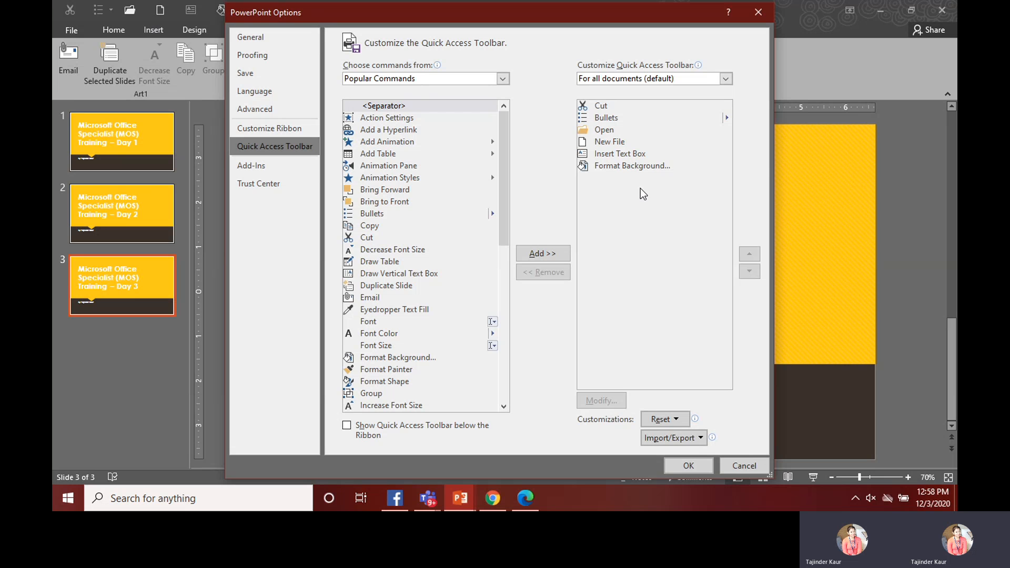
{"action": "left_click", "coordinate": [605, 153]}
{"action": "left_click", "coordinate": [541, 272]}
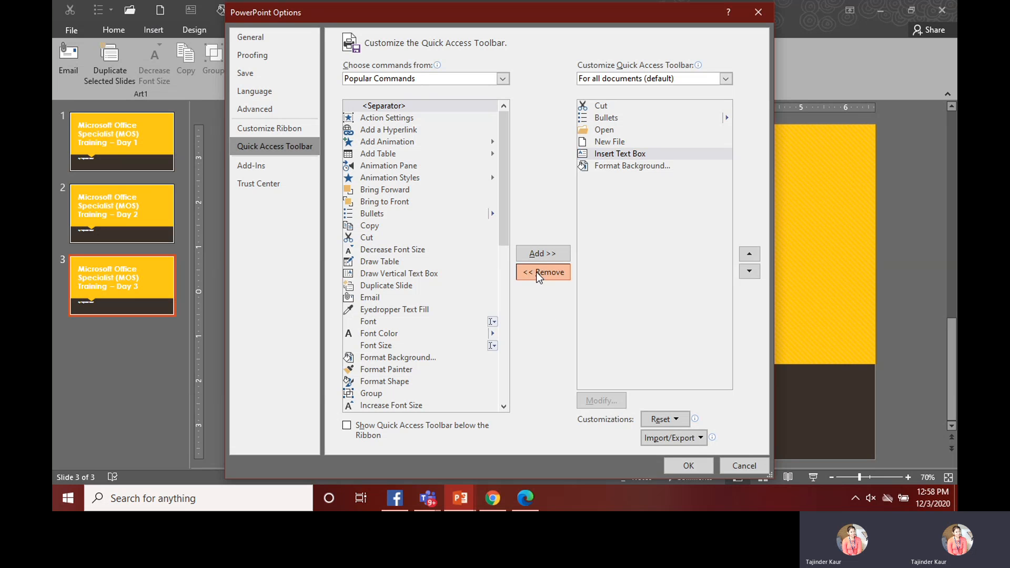
Try to add the Cut command to the Quick Access Toolbar
{"action": "left_click", "coordinate": [440, 235]}
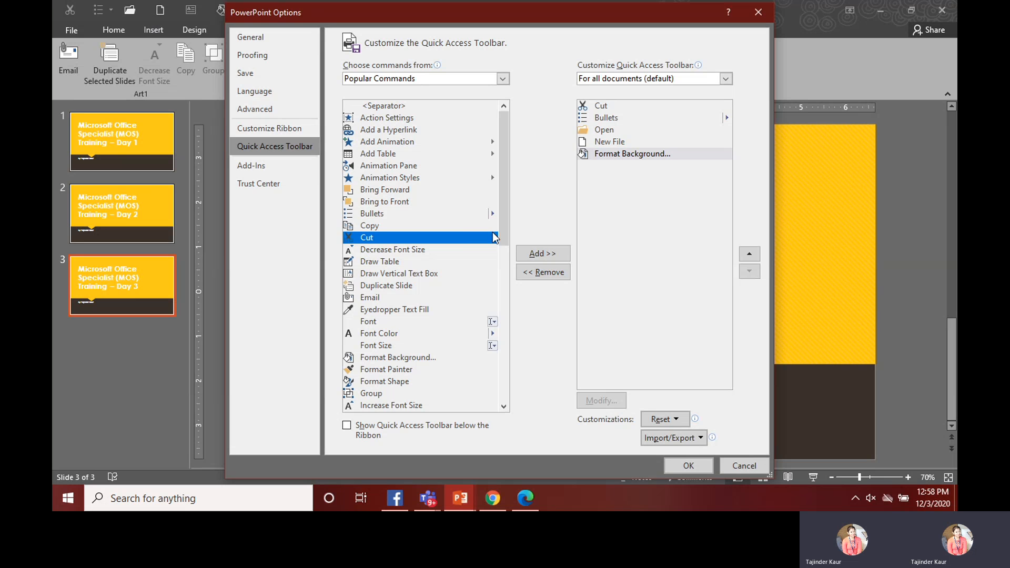
{"action": "left_click", "coordinate": [530, 253]}
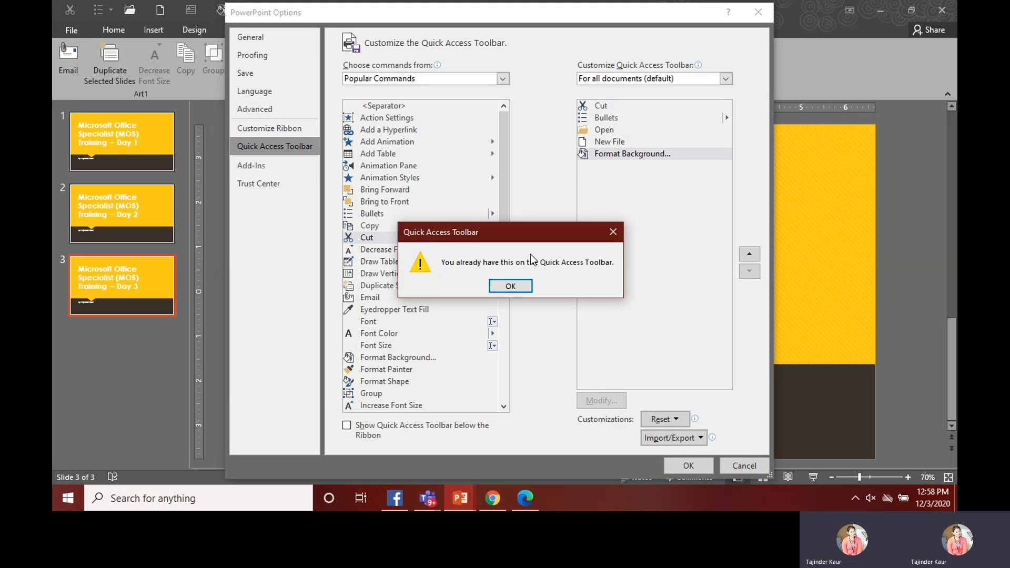
{"action": "left_click", "coordinate": [509, 286]}
Add the Font command to the Quick Access Toolbar and apply the customization
{"action": "left_click", "coordinate": [432, 321]}
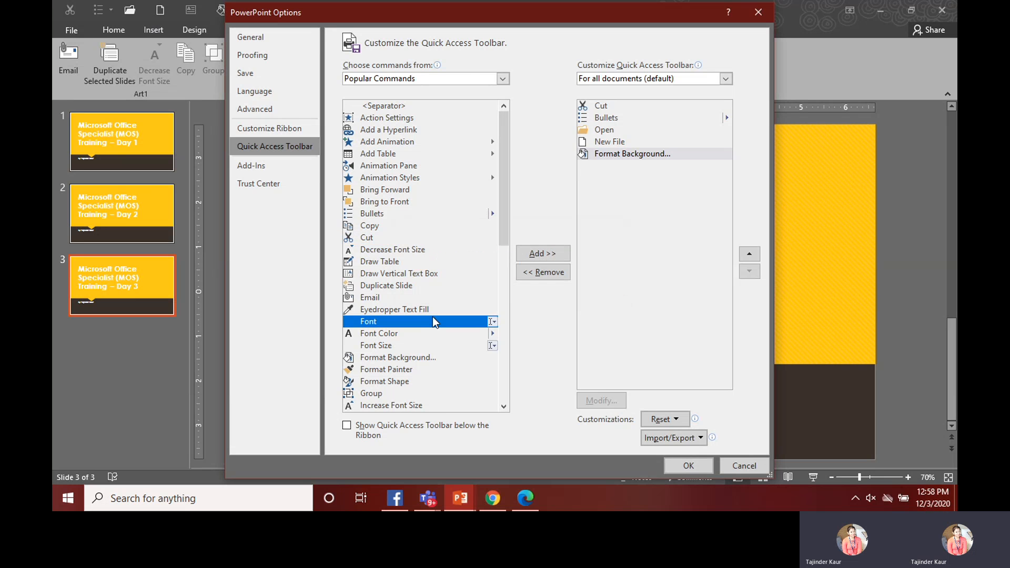
{"action": "left_click", "coordinate": [537, 255]}
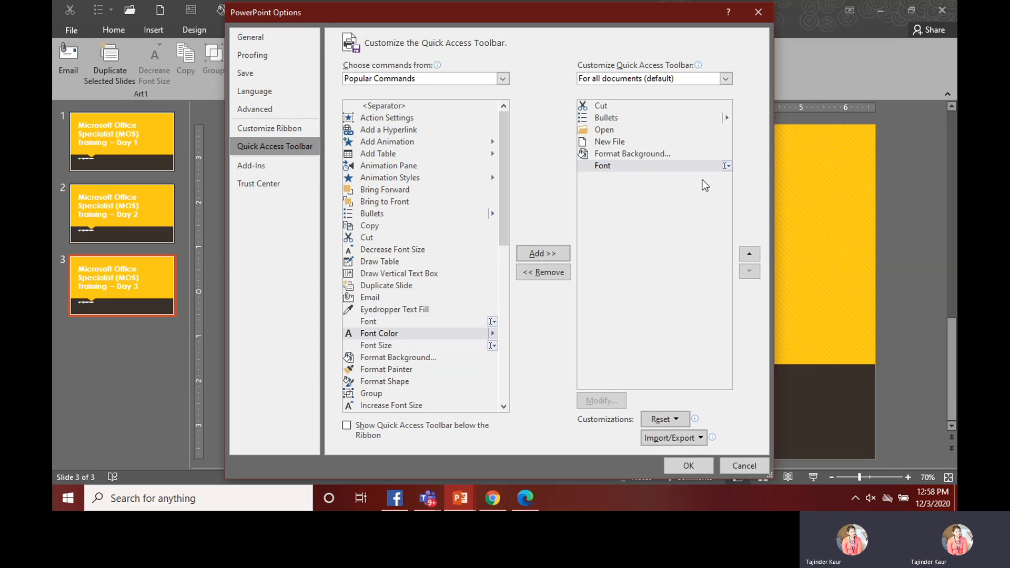
{"action": "left_click", "coordinate": [727, 167]}
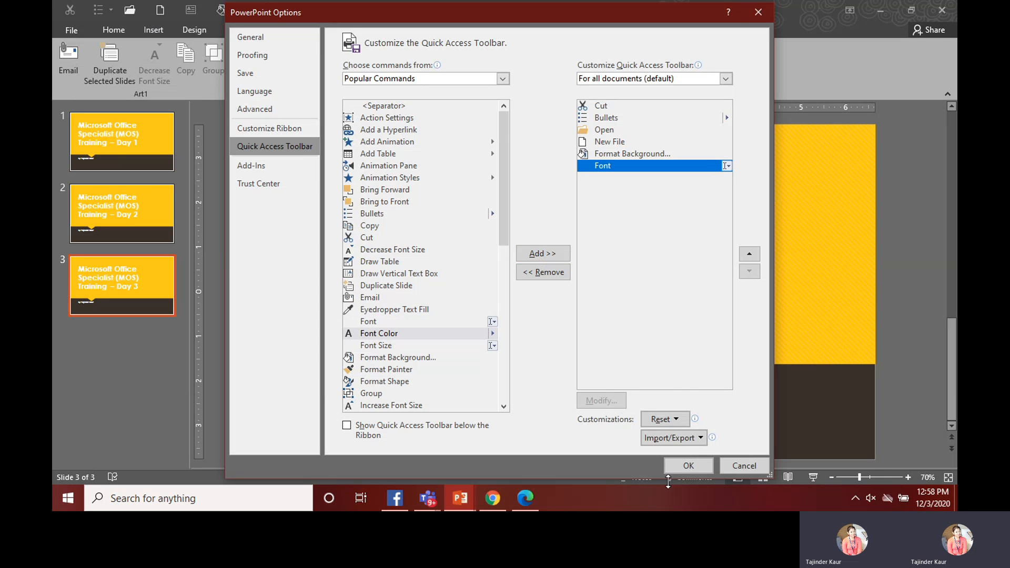
{"action": "left_click", "coordinate": [679, 471]}
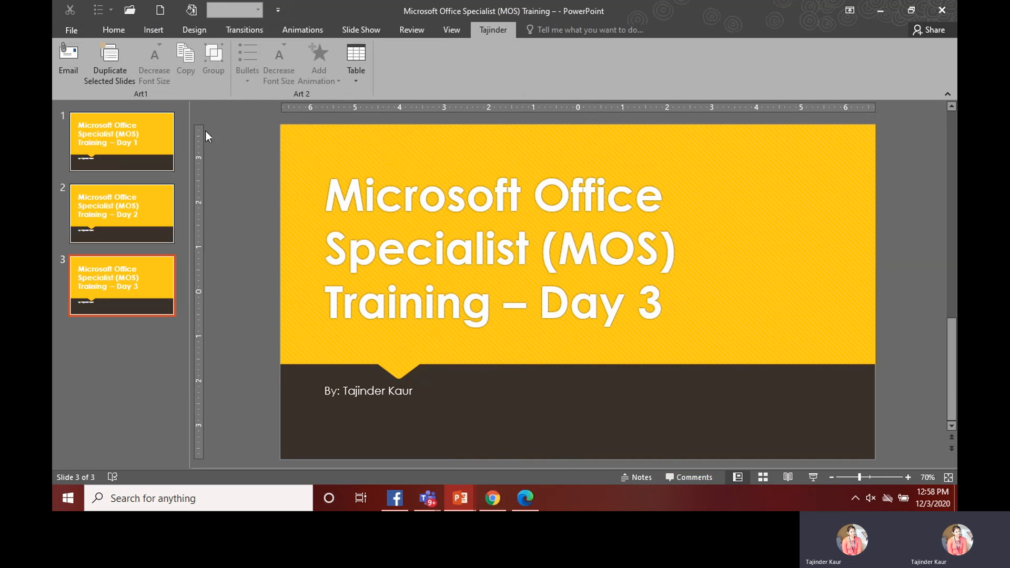
Reopen the PowerPoint options at the ribbon customization settings and remove the custom tab containing the Art1 and Art 2 groups
{"action": "left_click", "coordinate": [74, 28]}
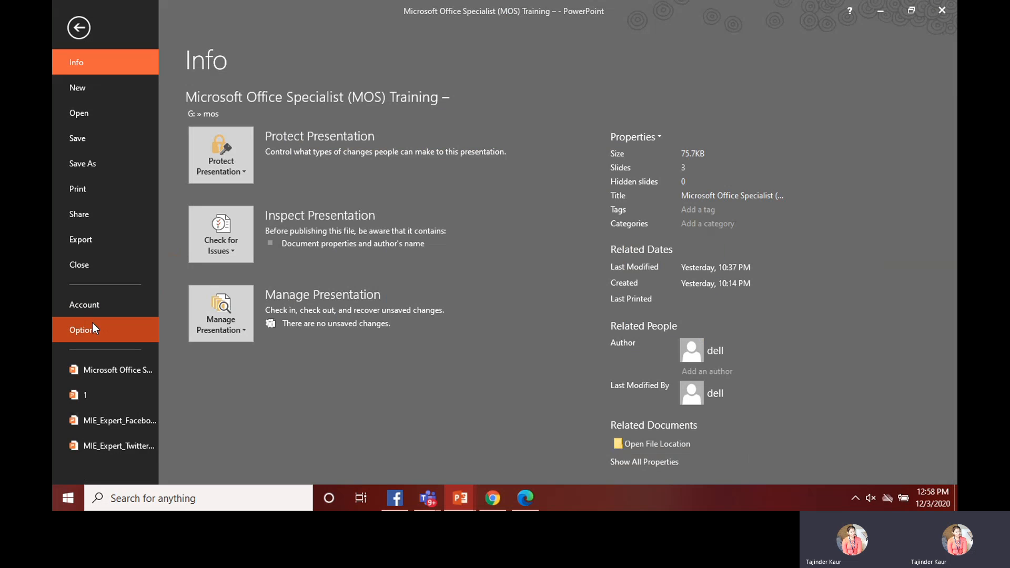
{"action": "left_click", "coordinate": [93, 324]}
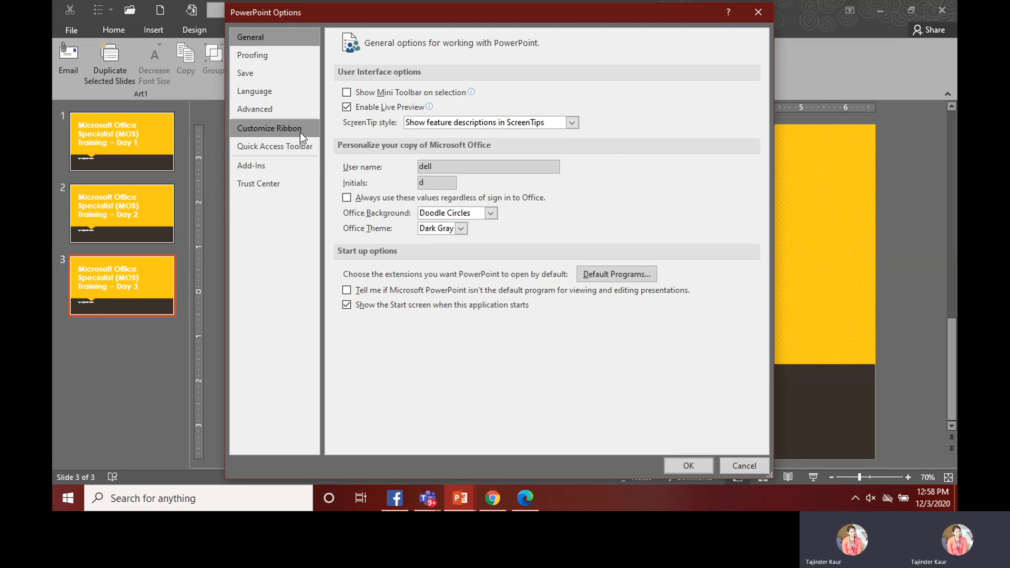
{"action": "left_click", "coordinate": [300, 131]}
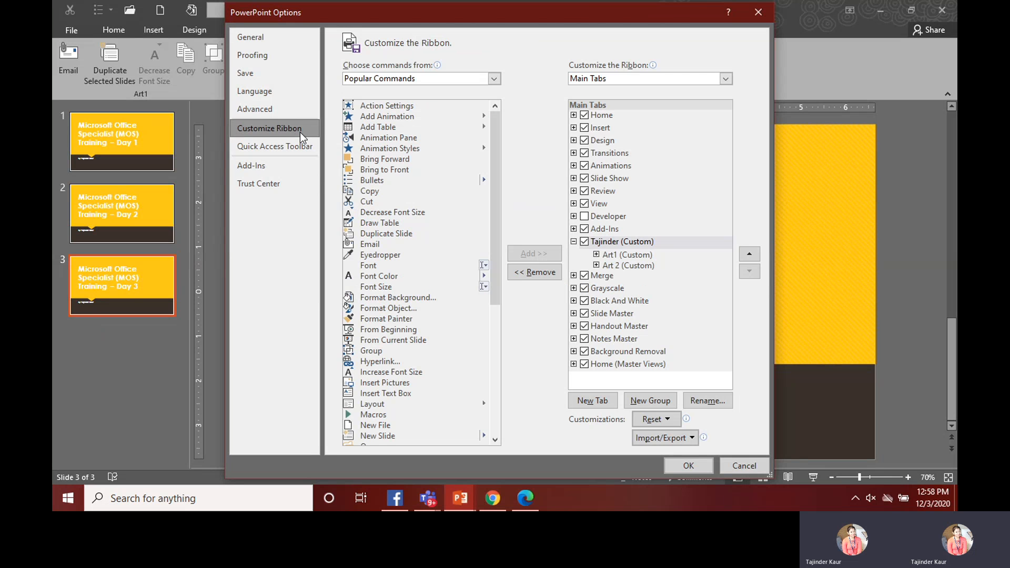
{"action": "left_click", "coordinate": [627, 244]}
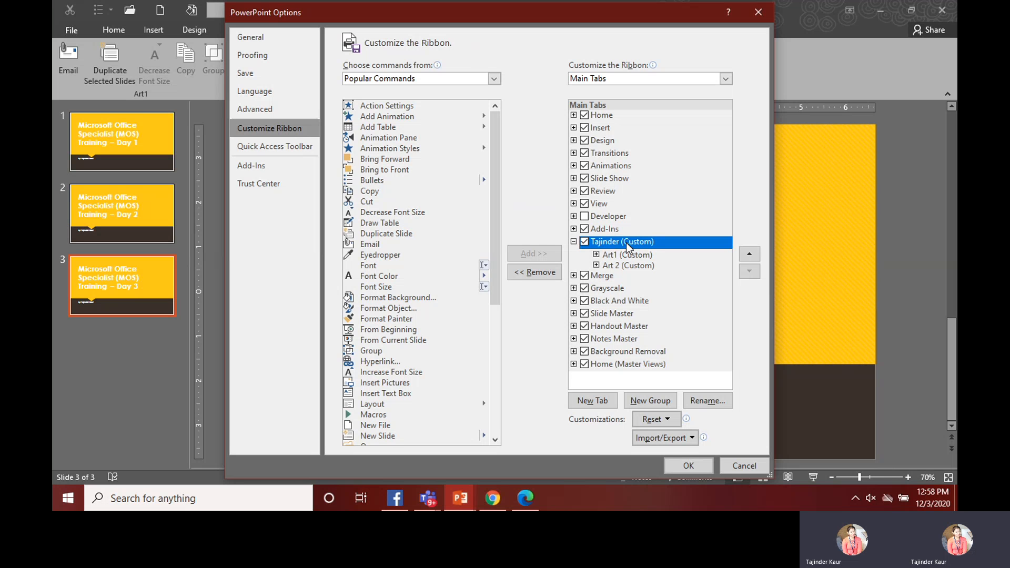
{"action": "right_click", "coordinate": [626, 242]}
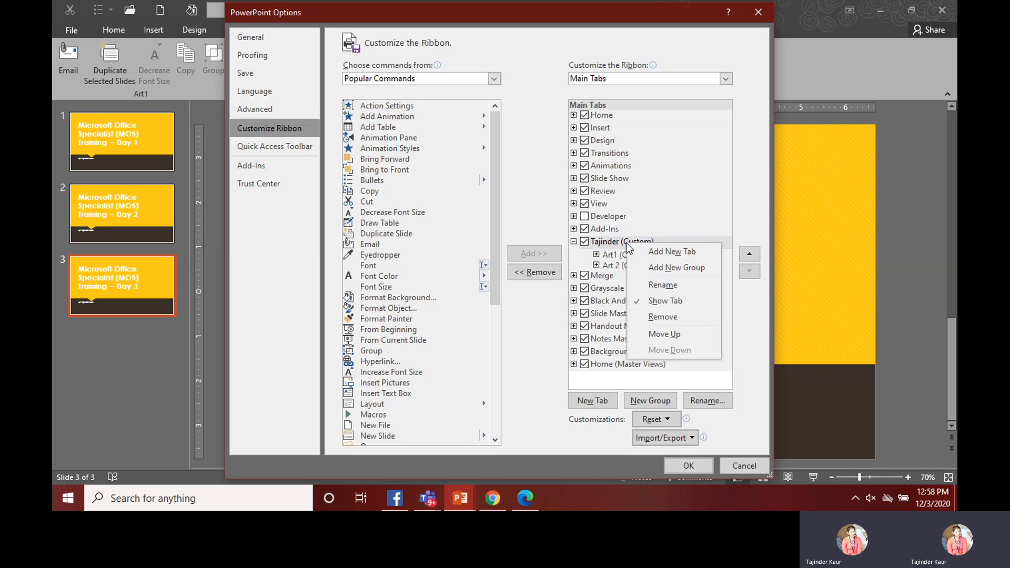
{"action": "left_click", "coordinate": [662, 318]}
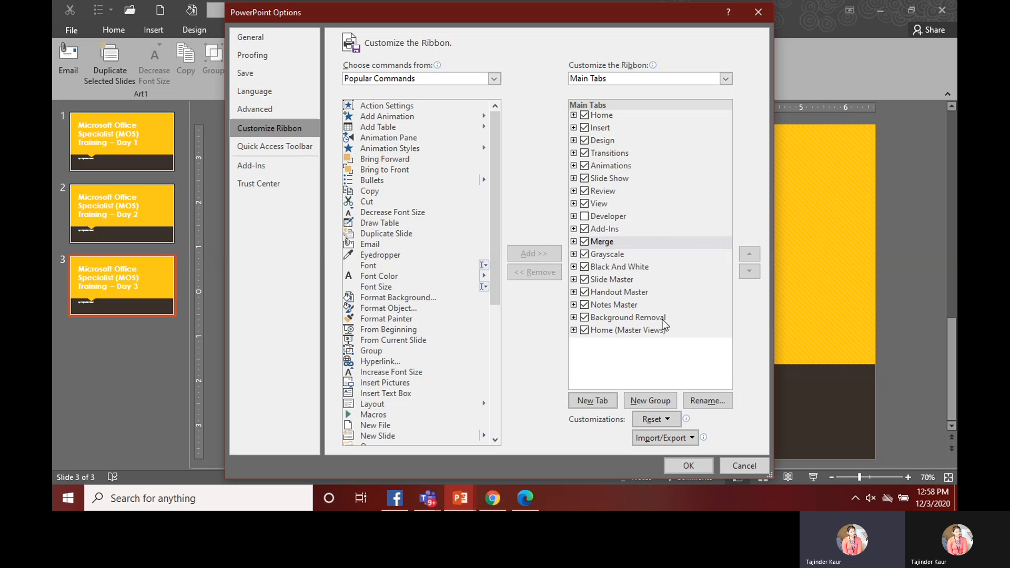
{"action": "right_click", "coordinate": [607, 332]}
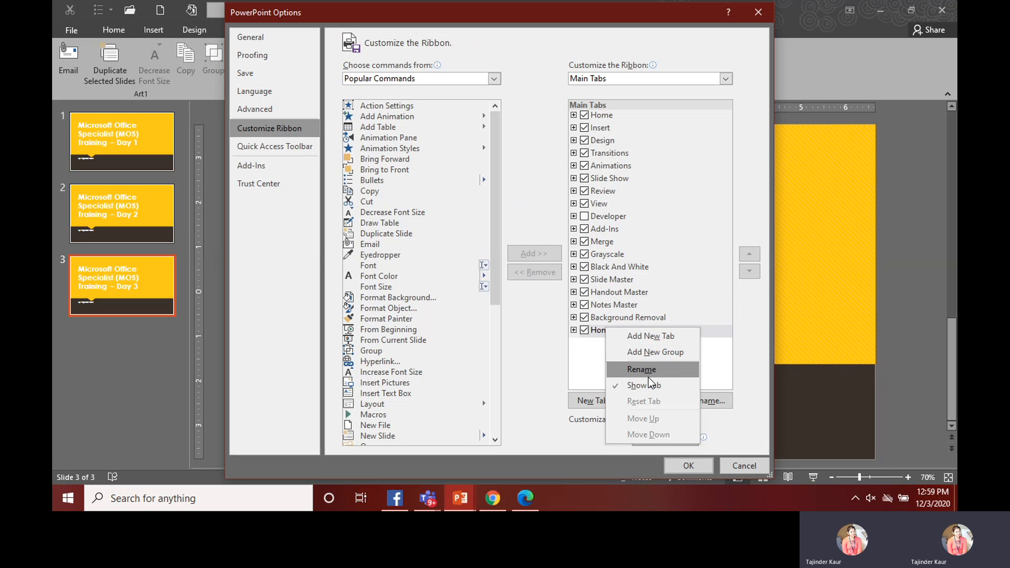
{"action": "left_click", "coordinate": [588, 370]}
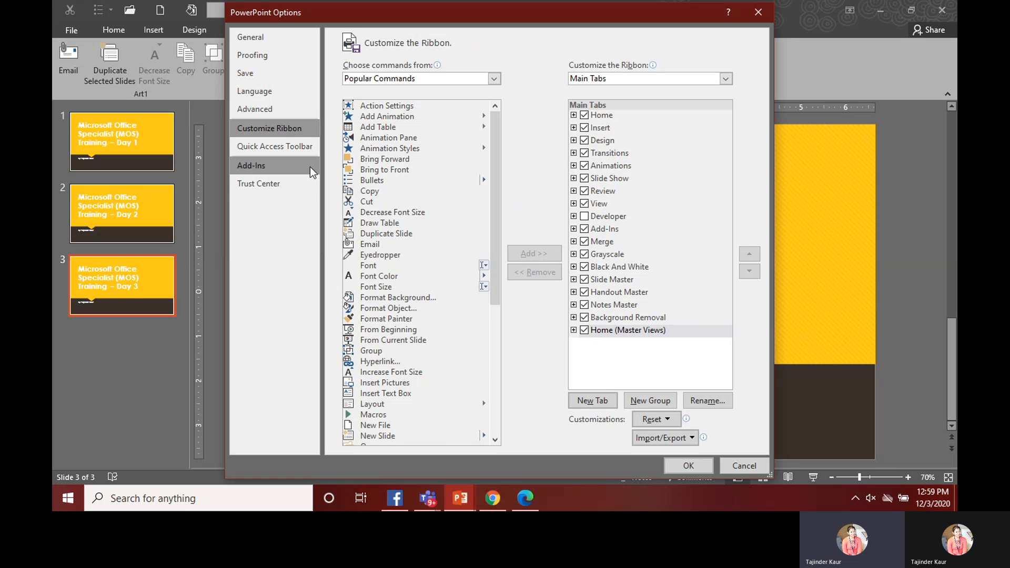
Review the Add-Ins, Trust Center, General, Proofing, Save, Language and Advanced pages of the PowerPoint options
{"action": "left_click", "coordinate": [280, 168]}
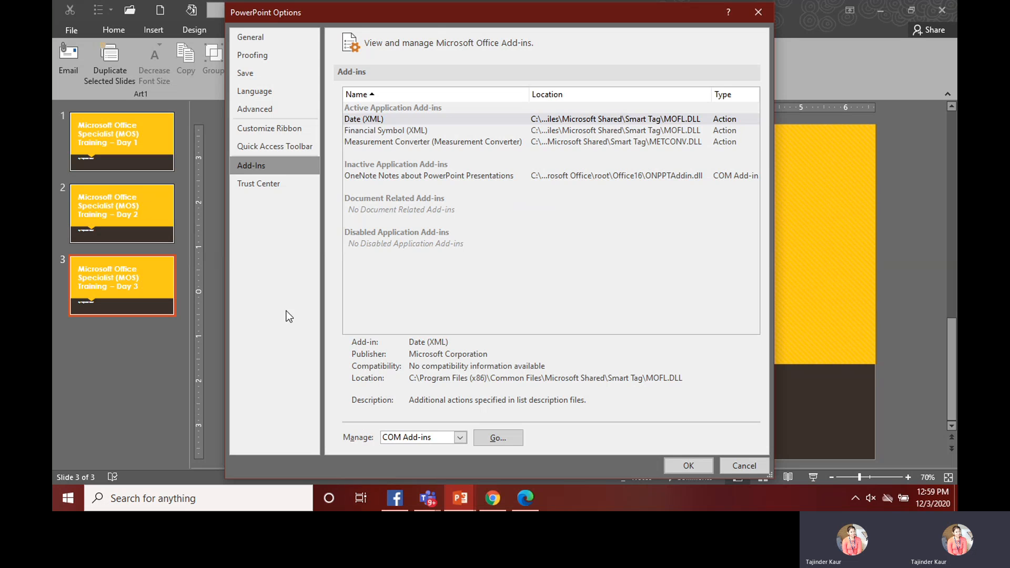
{"action": "left_click", "coordinate": [272, 184]}
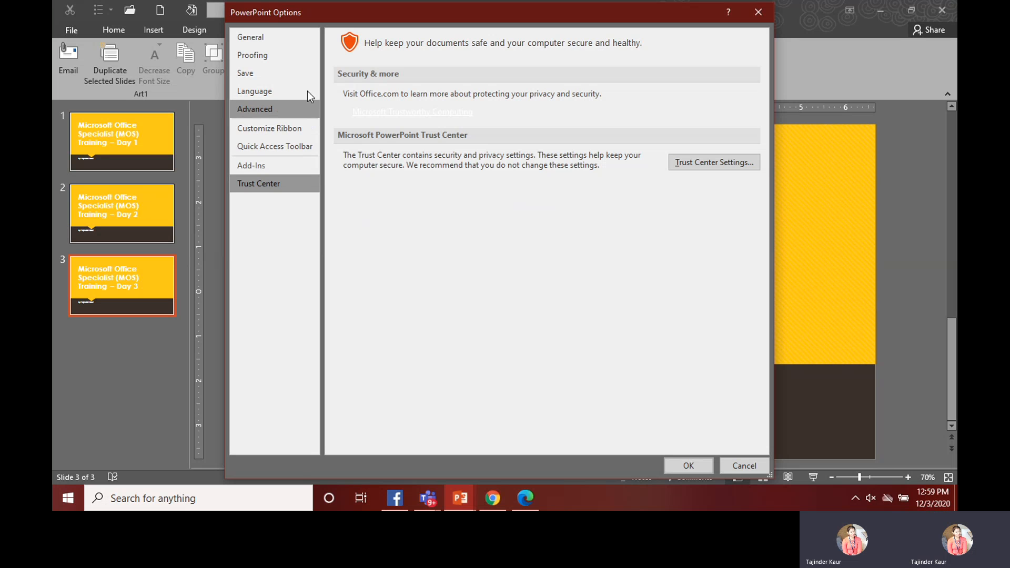
{"action": "left_click", "coordinate": [304, 55]}
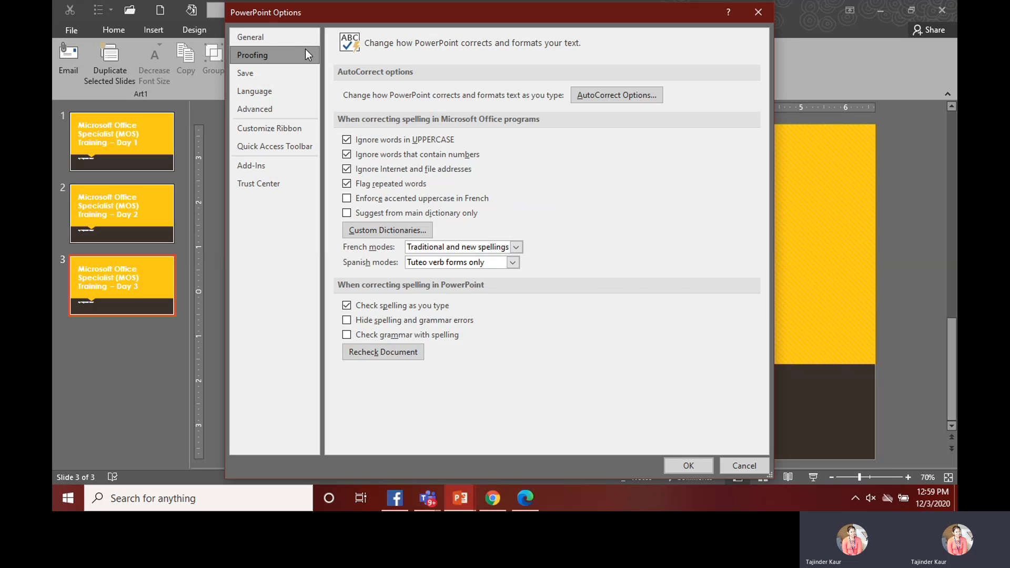
{"action": "left_click", "coordinate": [301, 45]}
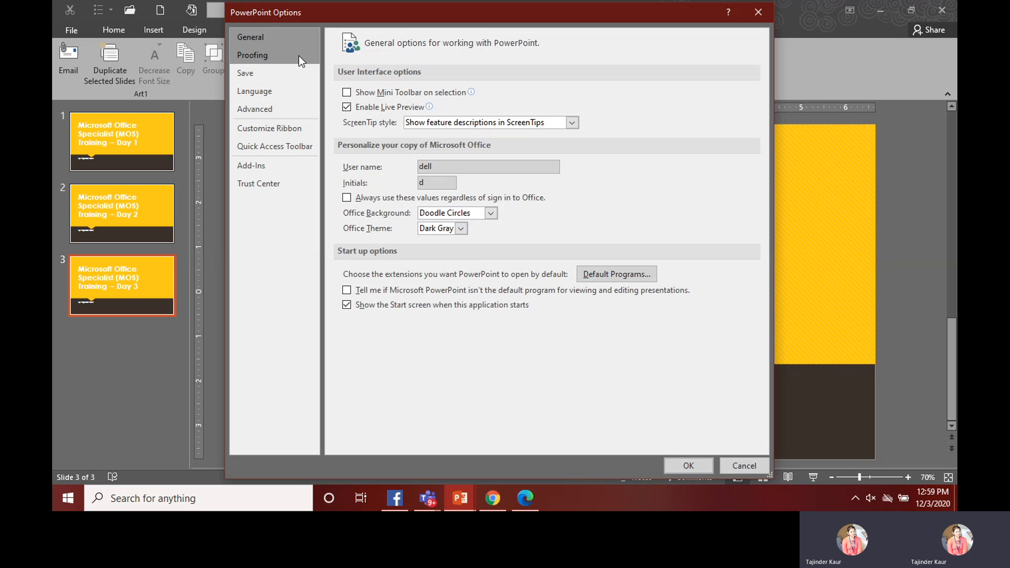
{"action": "left_click", "coordinate": [299, 56]}
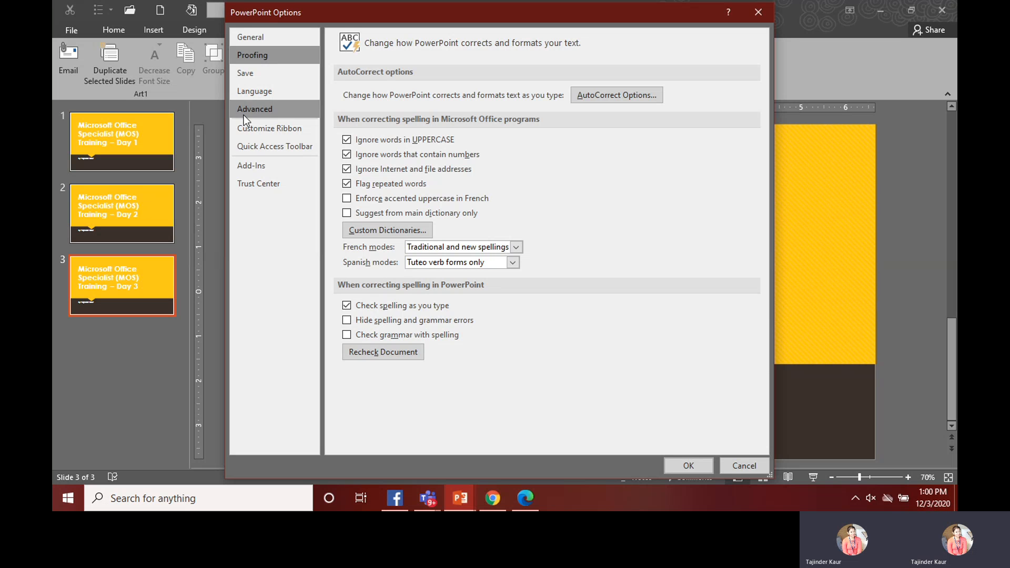
{"action": "left_click", "coordinate": [266, 74]}
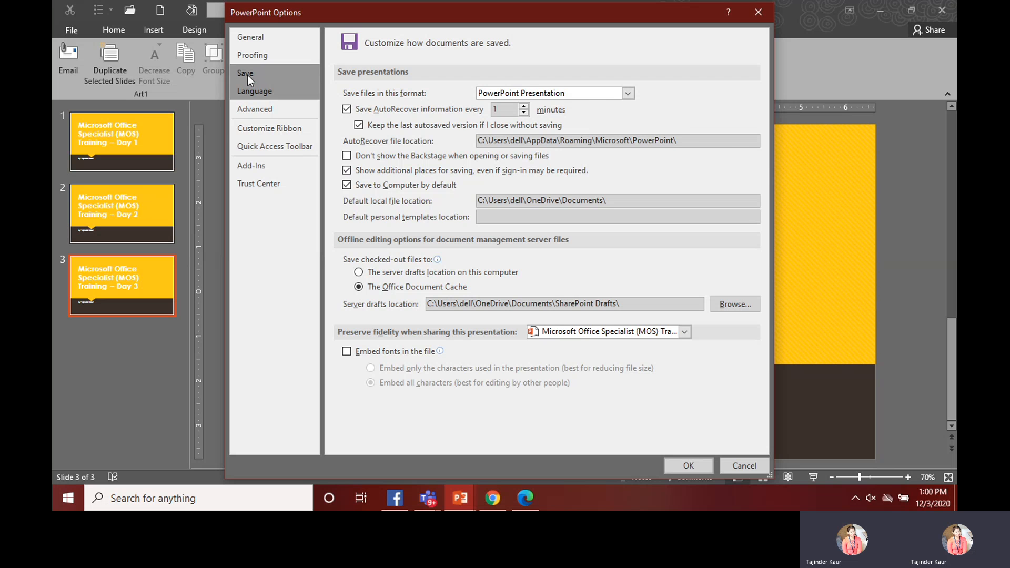
{"action": "left_click", "coordinate": [252, 87]}
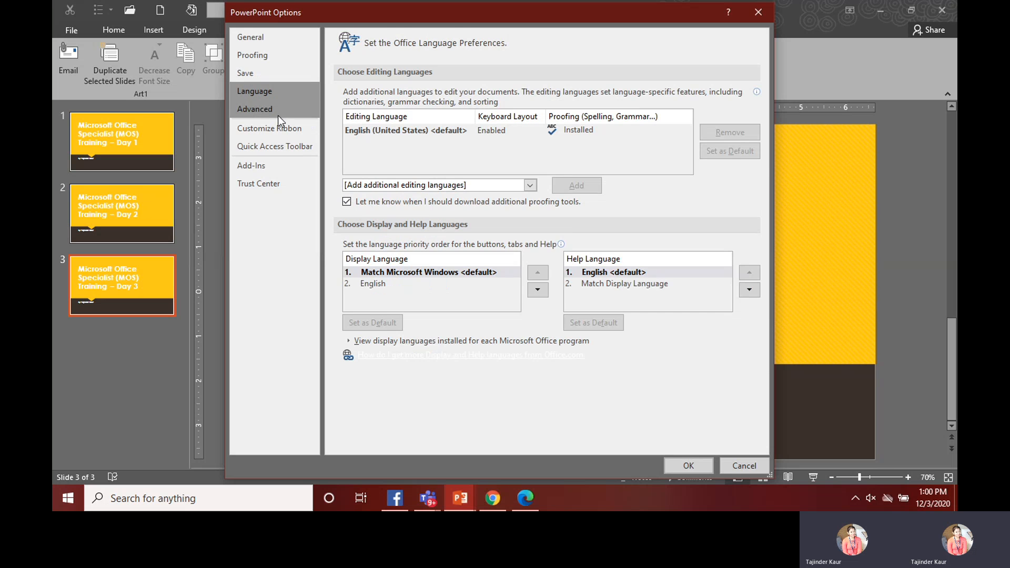
{"action": "left_click", "coordinate": [280, 113]}
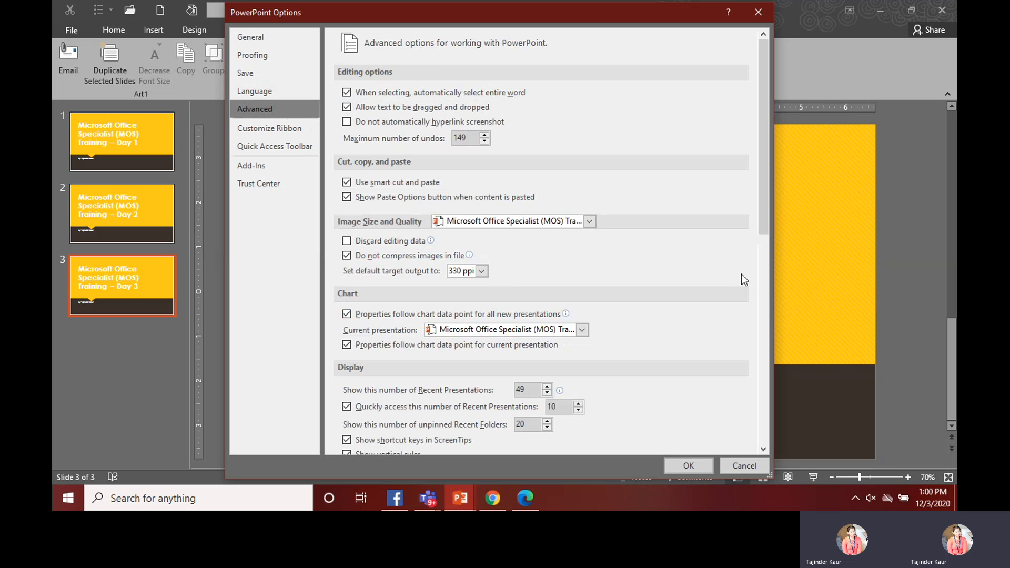
{"action": "left_click", "coordinate": [766, 313]}
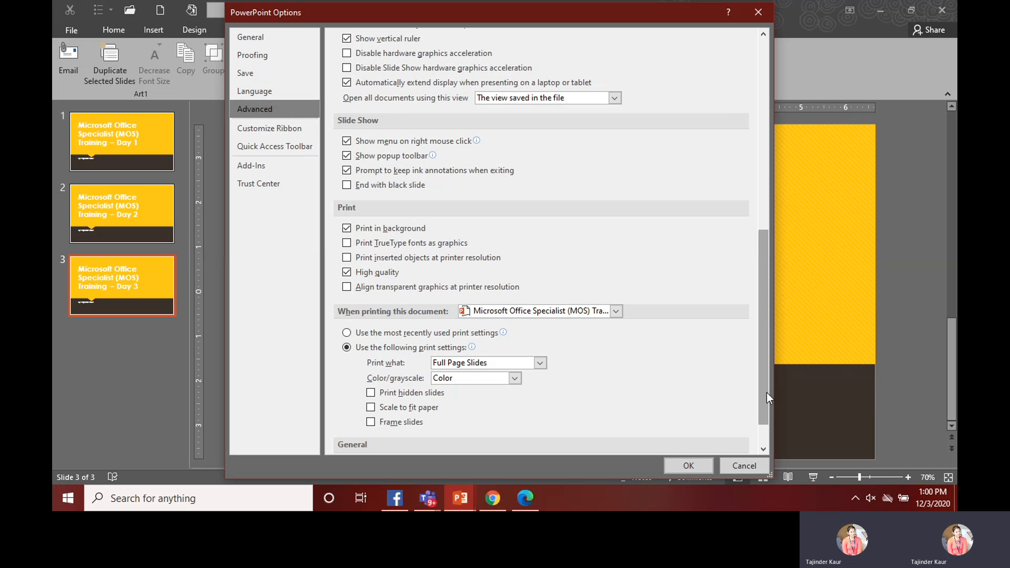
{"action": "left_click", "coordinate": [765, 173]}
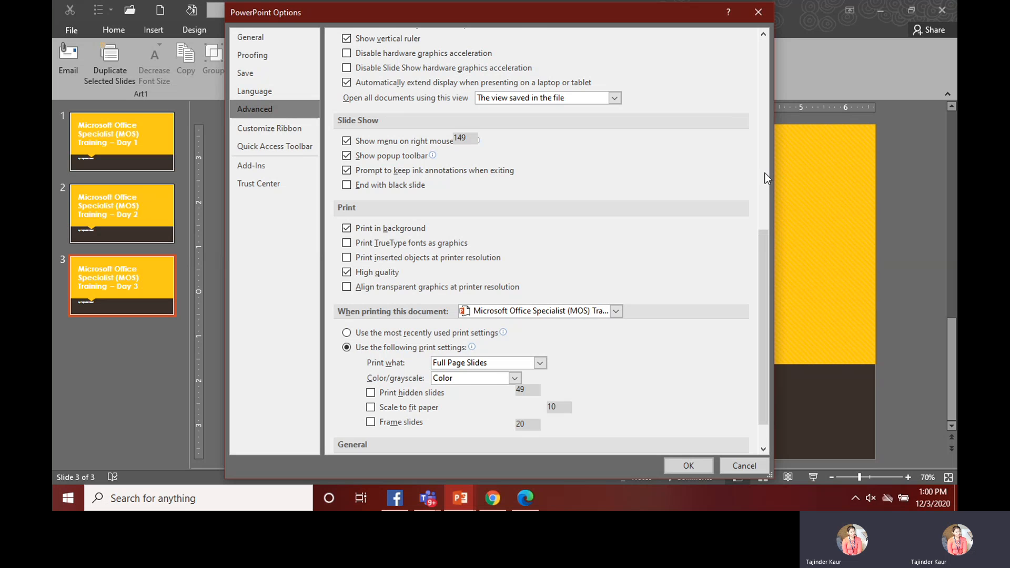
Revisit the Customize Ribbon, Add-Ins, Quick Access Toolbar and Trust Center settings, and apply the option changes
{"action": "left_click", "coordinate": [264, 134]}
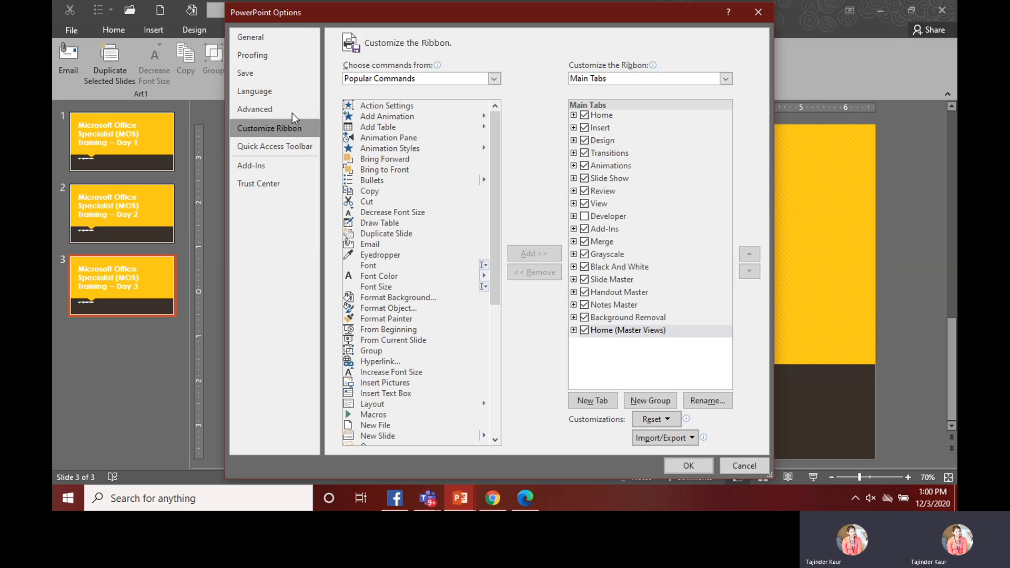
{"action": "left_click", "coordinate": [267, 165]}
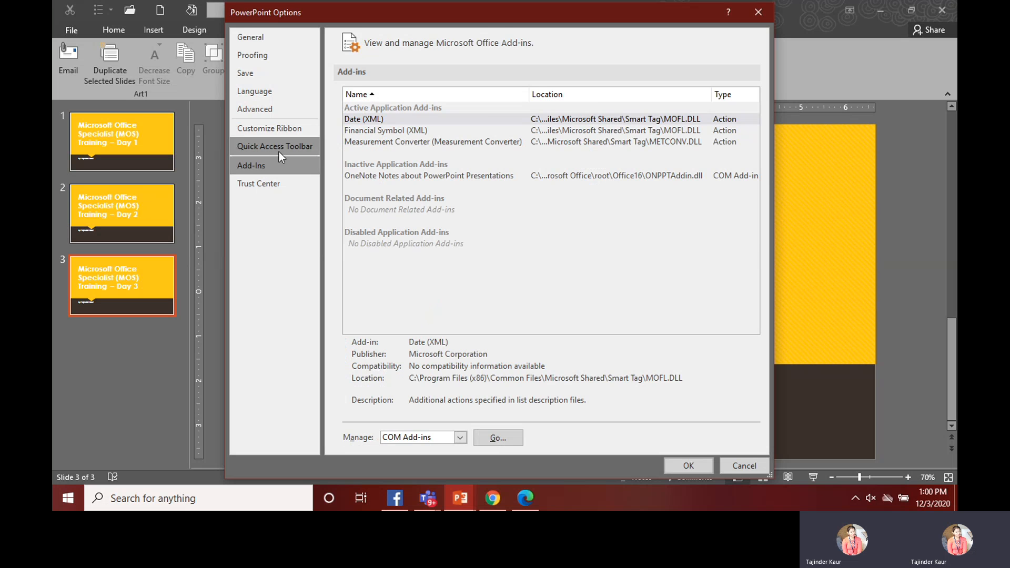
{"action": "left_click", "coordinate": [282, 148]}
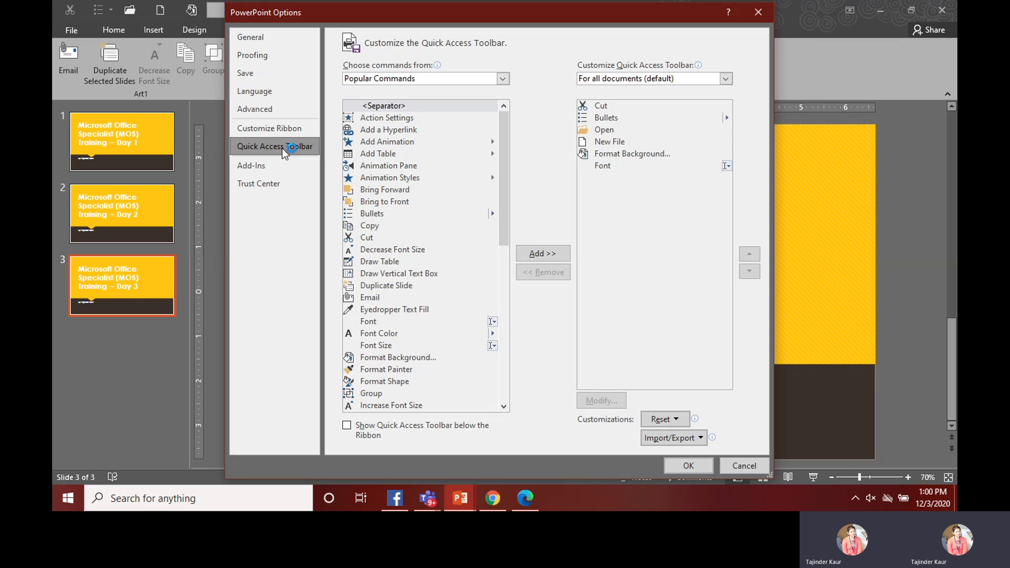
{"action": "left_click", "coordinate": [282, 188]}
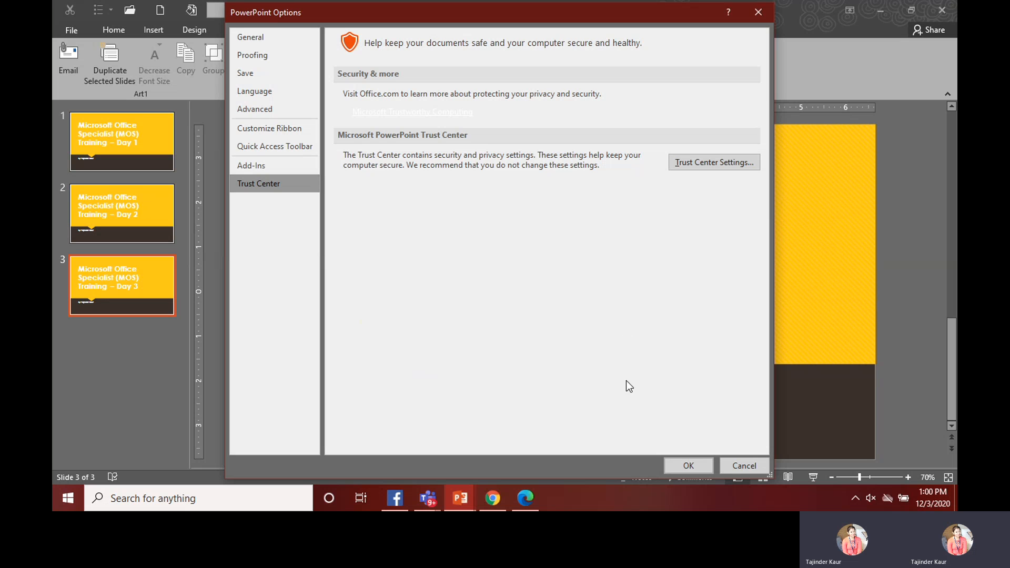
{"action": "left_click", "coordinate": [693, 464]}
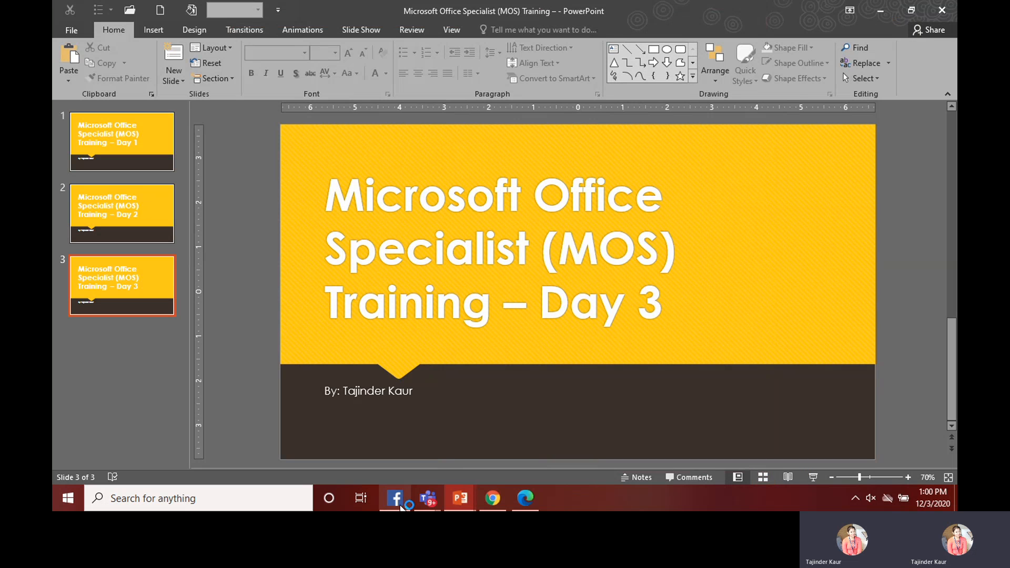
Switch to the Recordings meeting window in Microsoft Teams and stop the meeting recording
{"action": "mouse_move", "coordinate": [428, 498]}
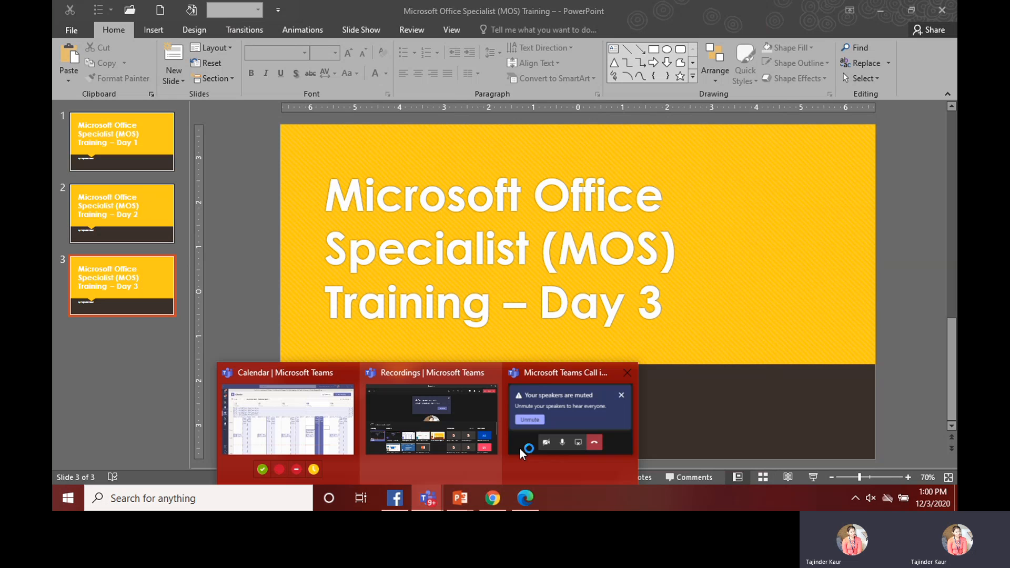
{"action": "left_click", "coordinate": [470, 415]}
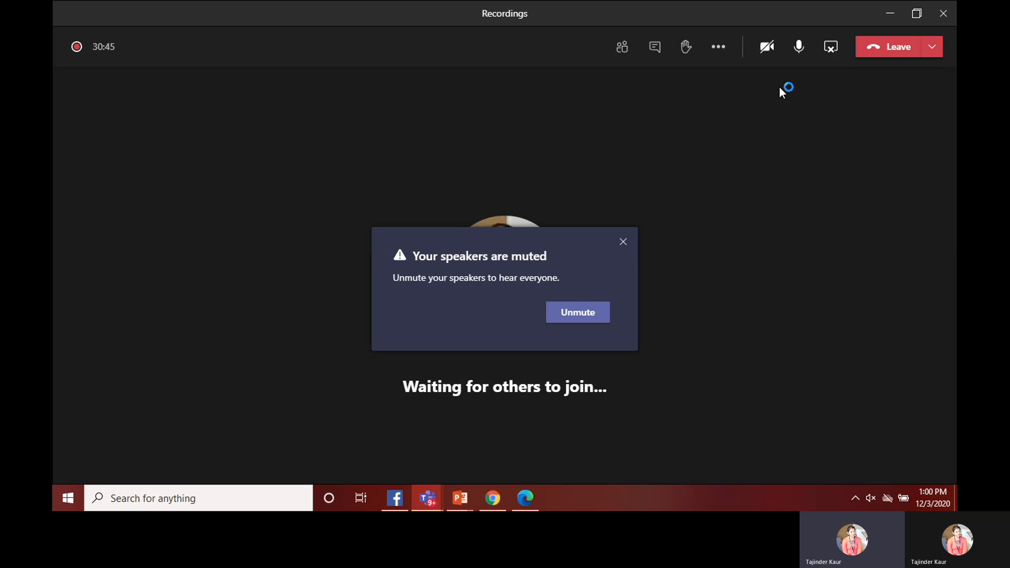
{"action": "left_click", "coordinate": [722, 51]}
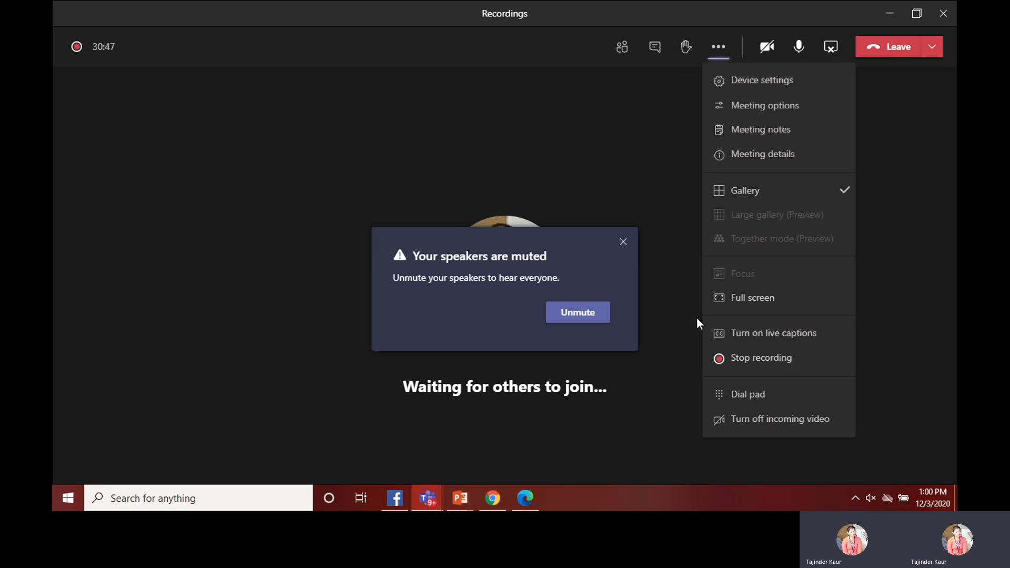
{"action": "left_click", "coordinate": [736, 360]}
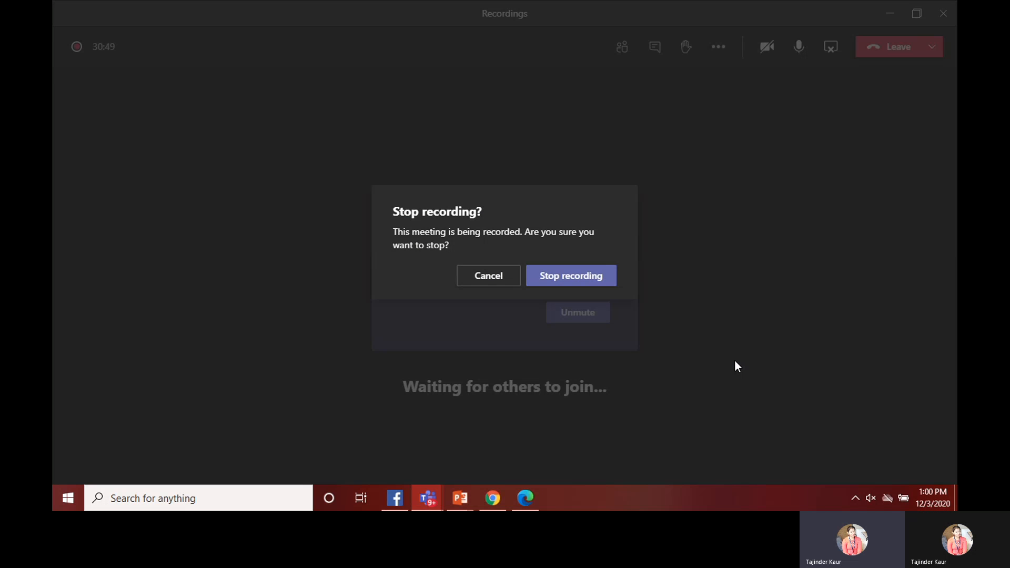